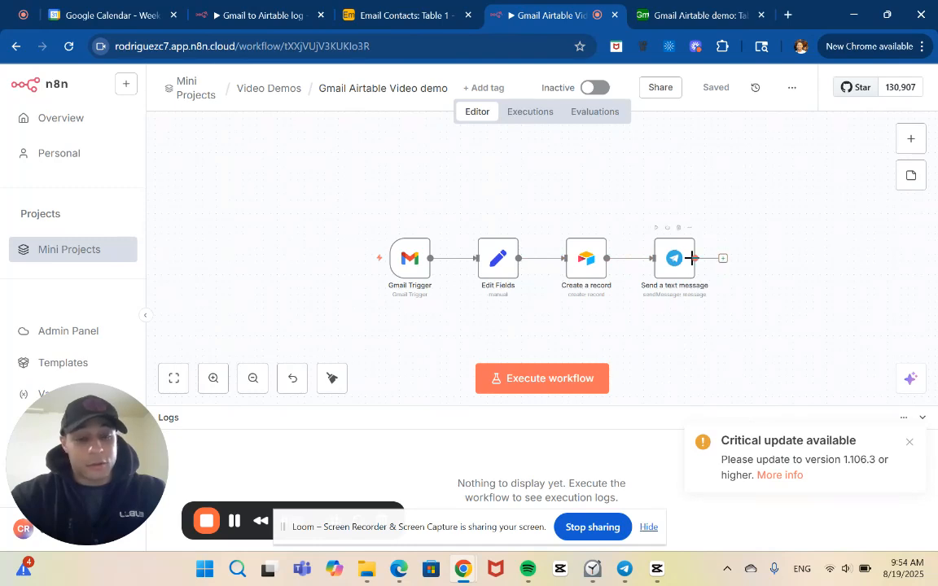
# Move the Send a text message node farther from Create a record to leave a wide gap between them.
pyautogui.moveTo(676, 267); pyautogui.dragTo(773, 260)
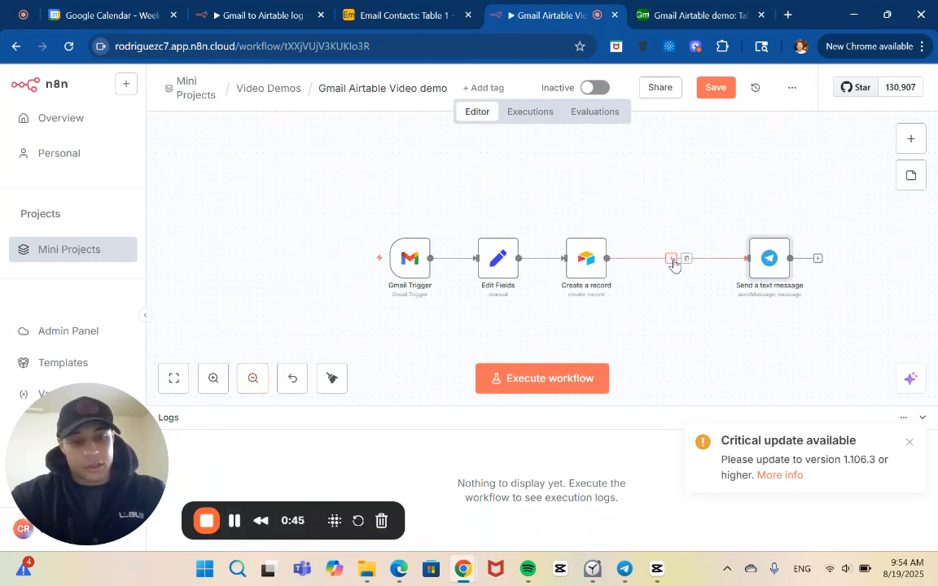
# Review the Gmail Trigger's poll time settings and the From, Subject and Date mappings in the Edit Fields node.
pyautogui.doubleClick(407, 260)
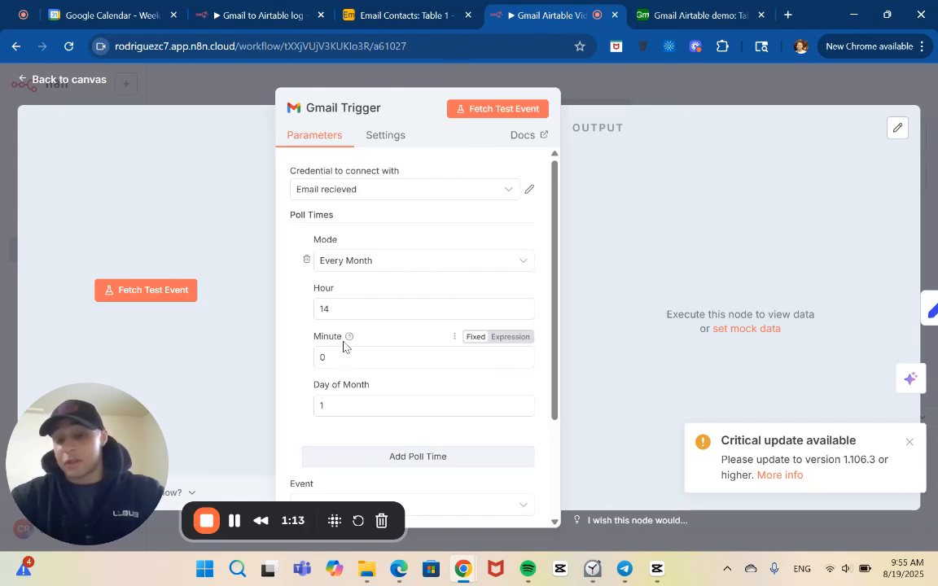
pyautogui.click(250, 88)
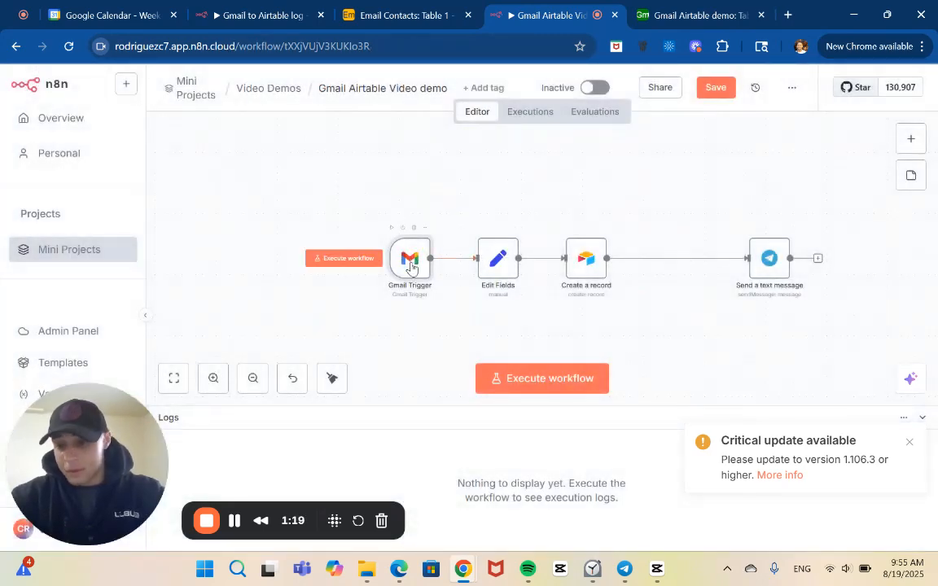
pyautogui.click(500, 259)
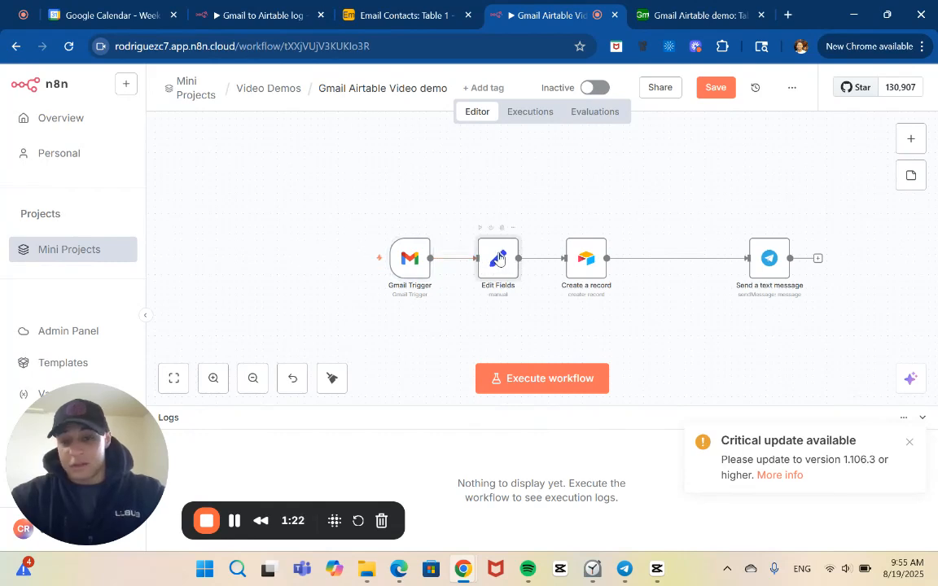
pyautogui.doubleClick(500, 259)
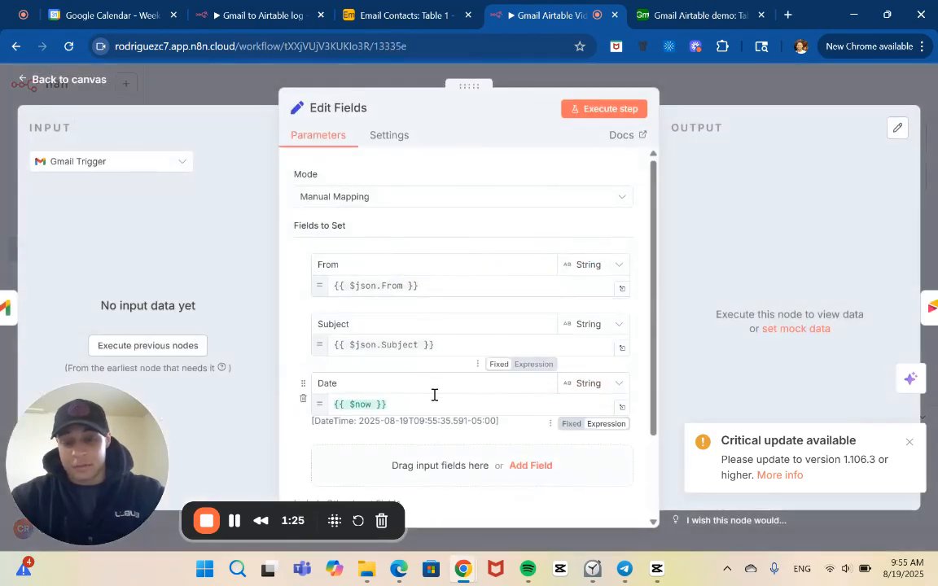
pyautogui.scroll(-1, 434, 395)
pyautogui.scroll(-1, 434, 395)
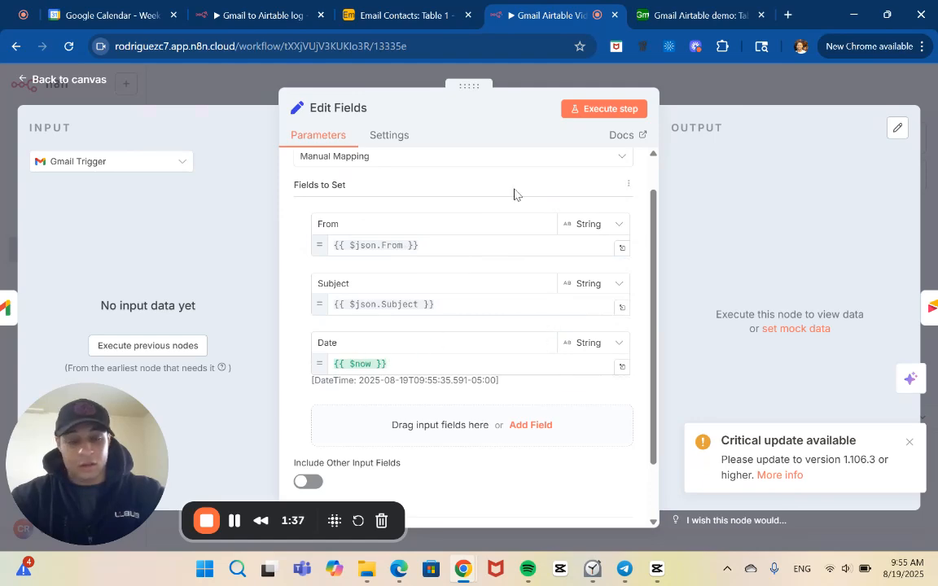
pyautogui.click(732, 99)
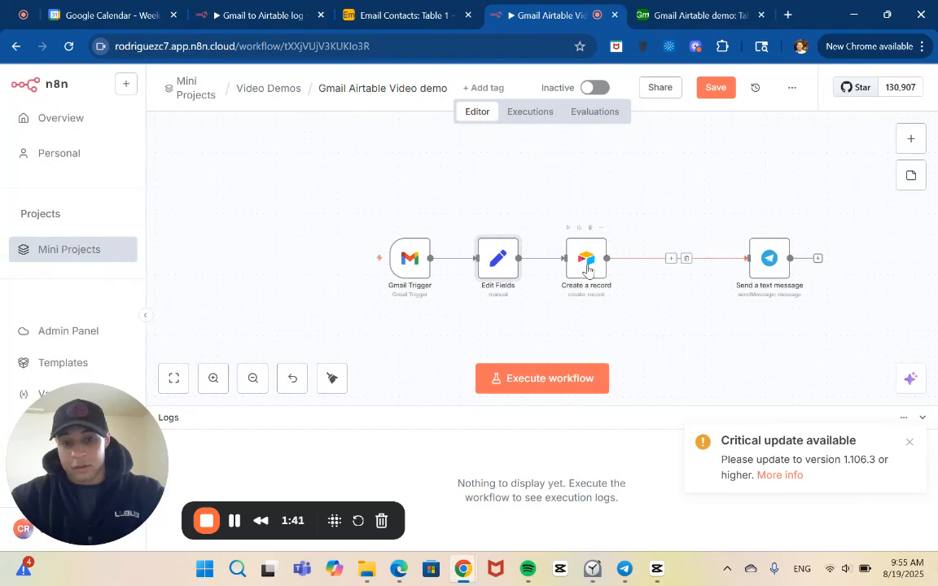
# Review the Create a record node's column mappings and compare them with the columns of Table 1 in the Gmail Airtable demo base.
pyautogui.doubleClick(586, 260)
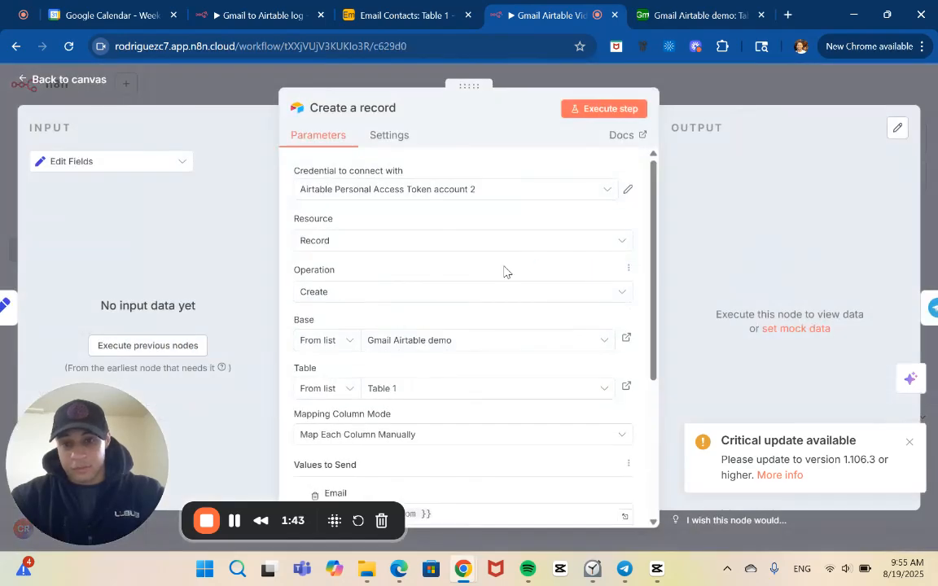
pyautogui.scroll(-2, 472, 356)
pyautogui.scroll(-5, 472, 357)
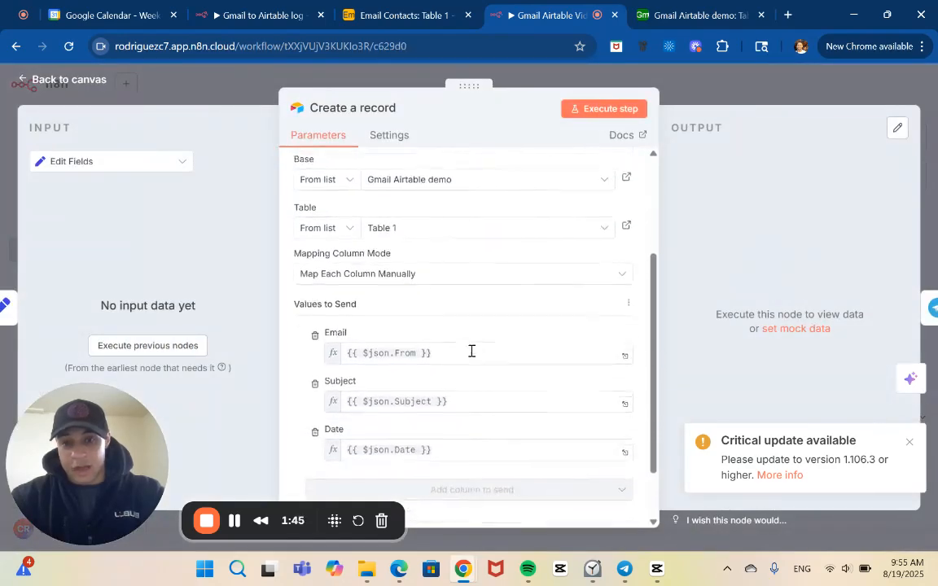
pyautogui.click(699, 13)
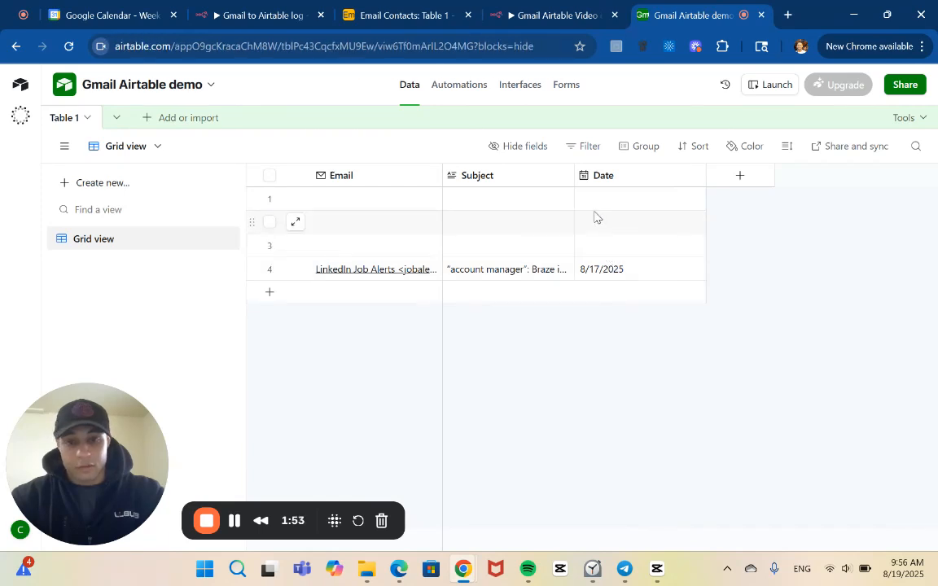
pyautogui.click(531, 20)
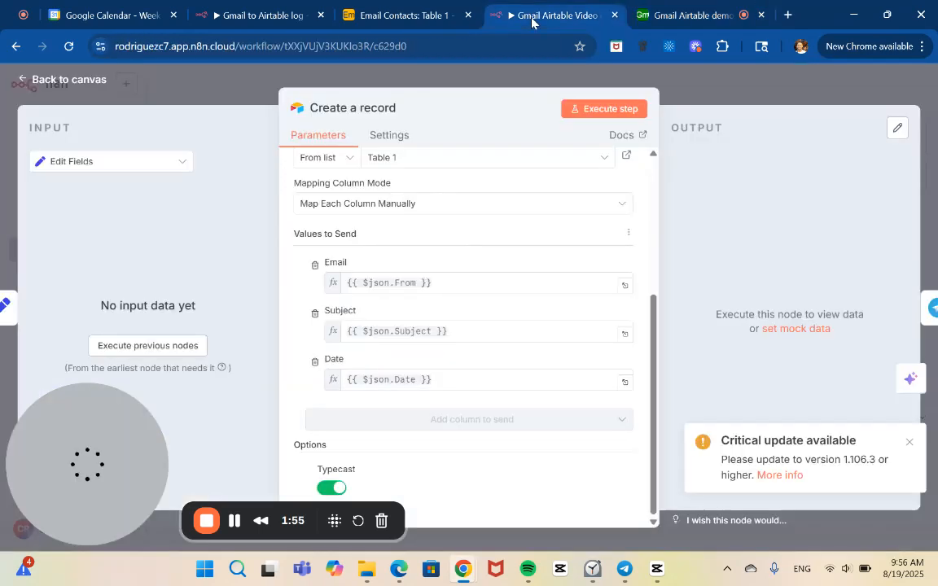
pyautogui.click(664, 82)
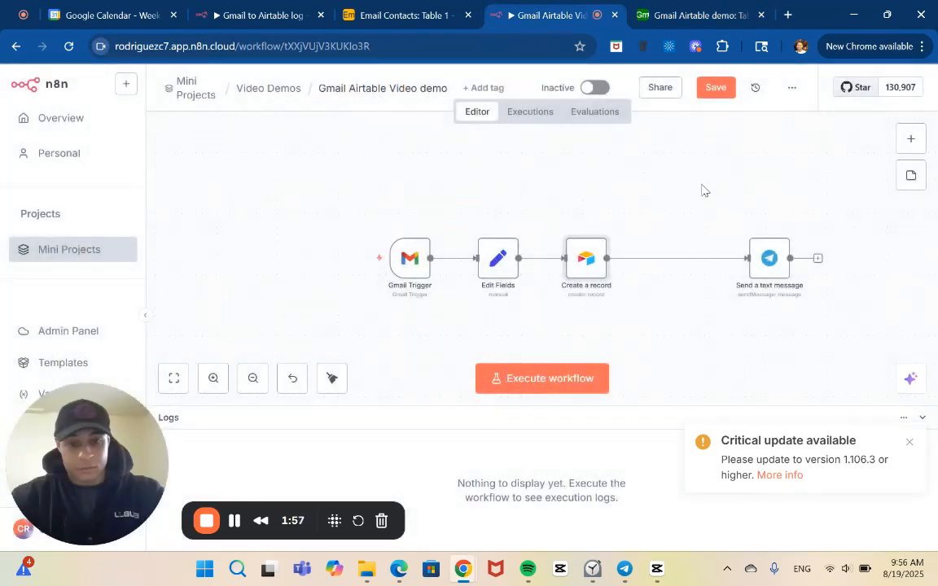
# Review the Telegram Send a text message node's credential, operation, message text expression and additional fields.
pyautogui.doubleClick(769, 259)
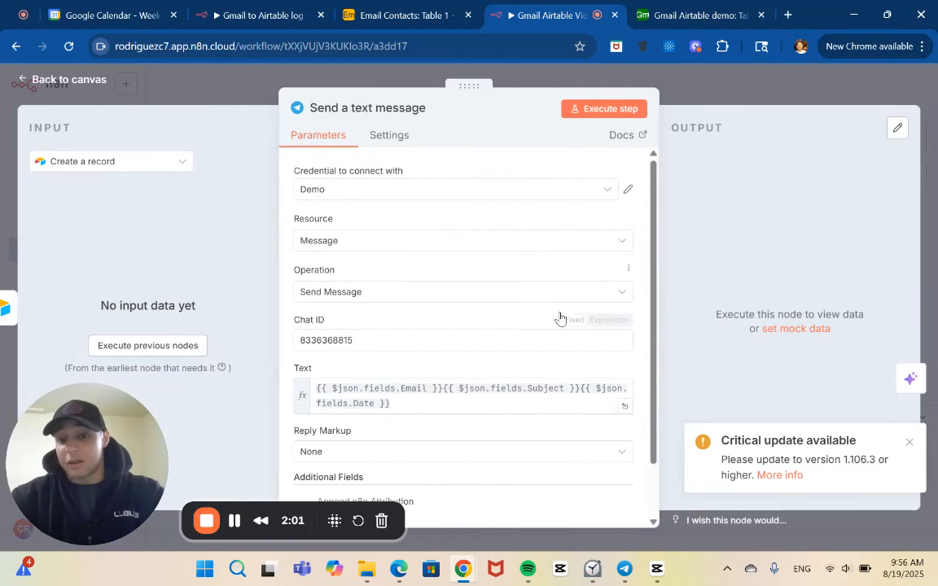
pyautogui.scroll(-2, 559, 319)
pyautogui.scroll(2, 538, 237)
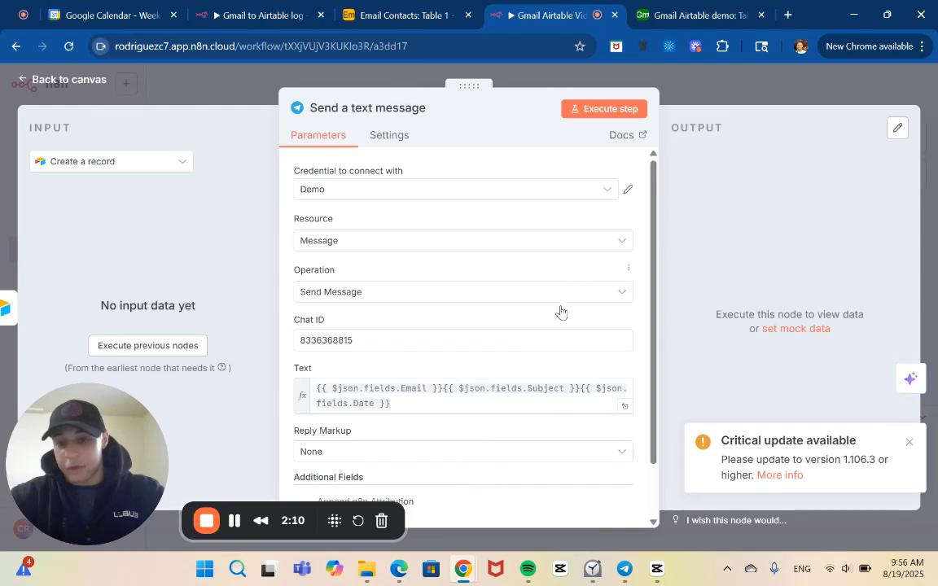
pyautogui.scroll(-1, 532, 360)
pyautogui.scroll(-2, 532, 361)
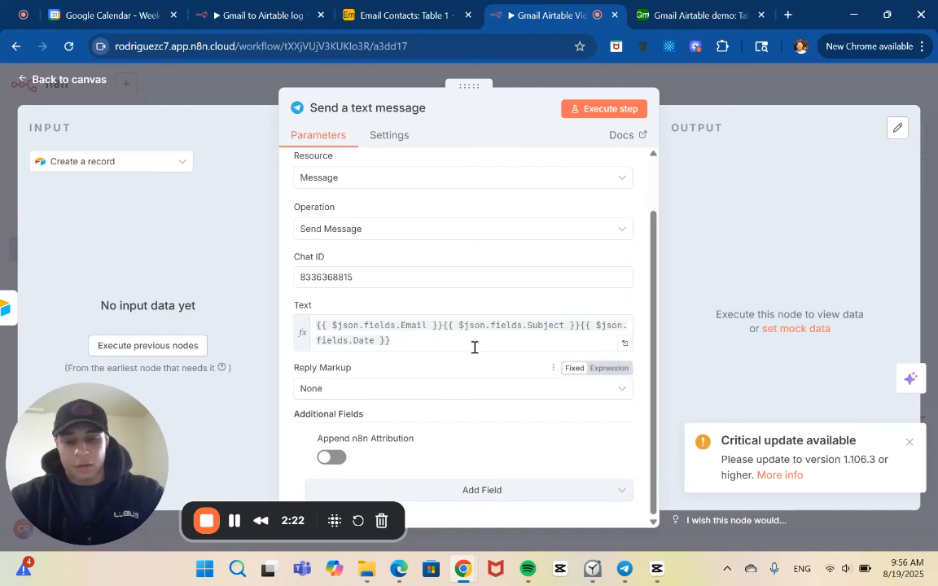
pyautogui.click(757, 101)
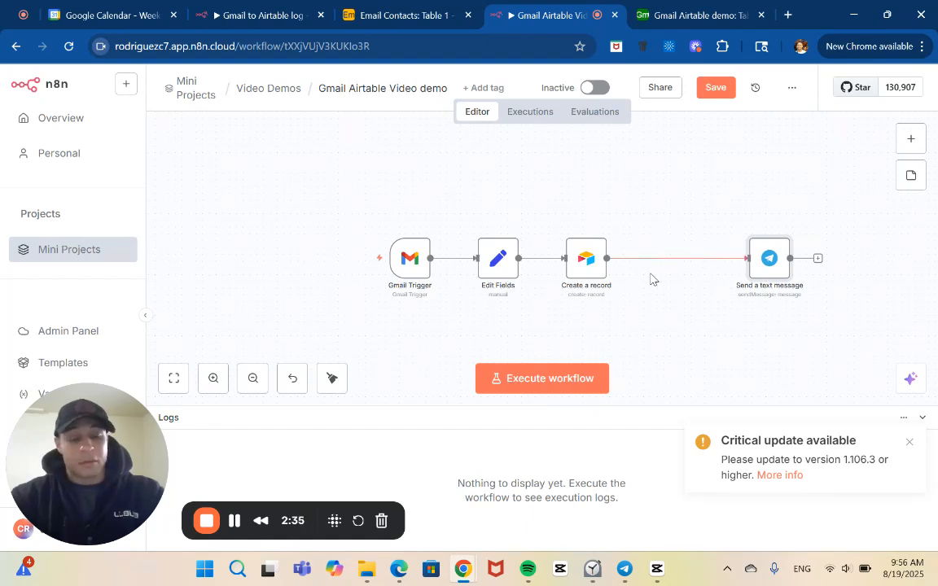
pyautogui.moveTo(663, 259)
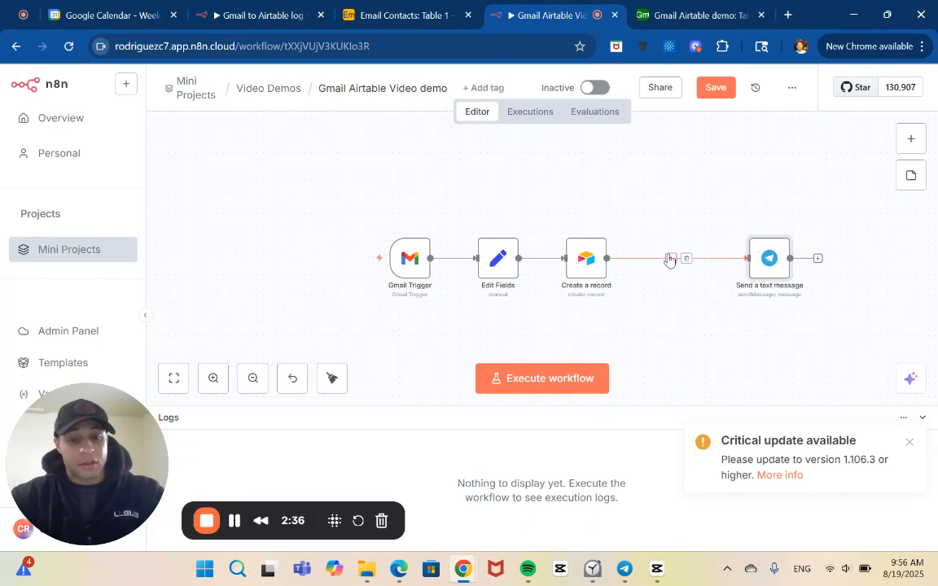
# Switch to the Gmail Airtable demo base in Airtable and add a Long text field named Tag to Table 1.
pyautogui.click(689, 9)
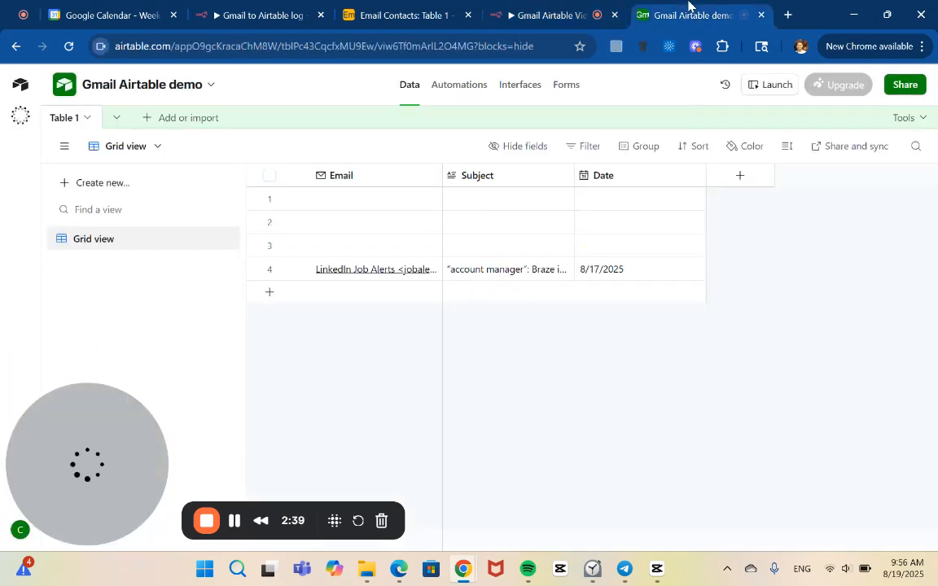
pyautogui.click(742, 177)
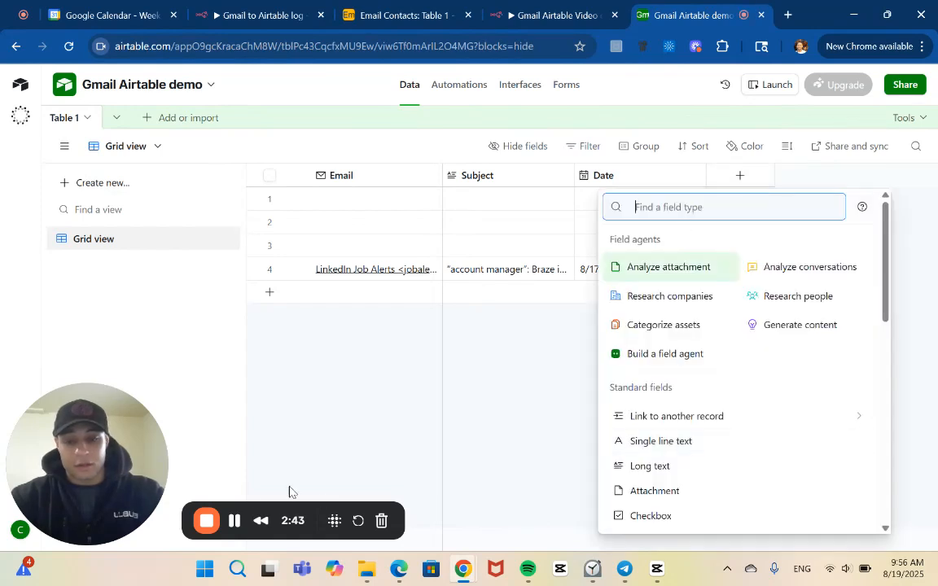
pyautogui.click(229, 521)
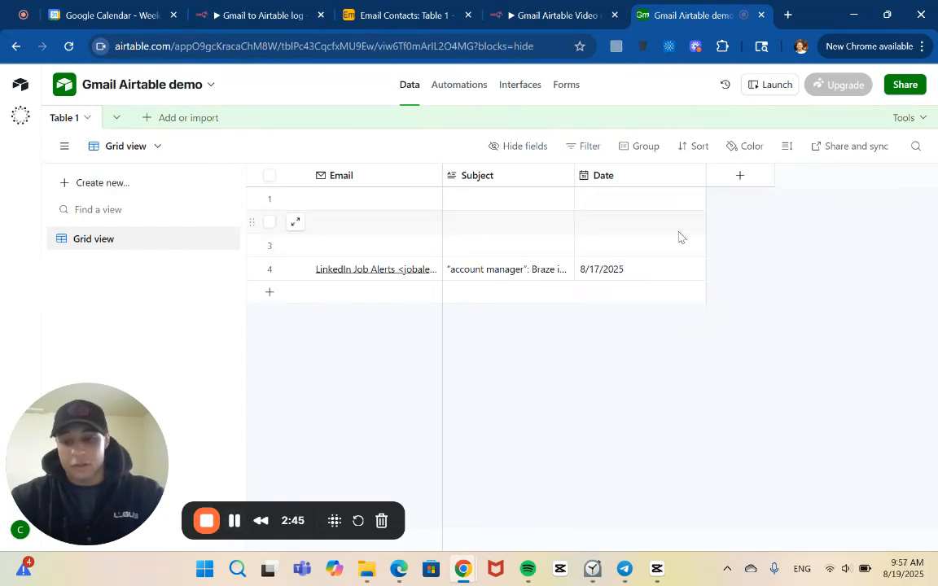
pyautogui.click(743, 177)
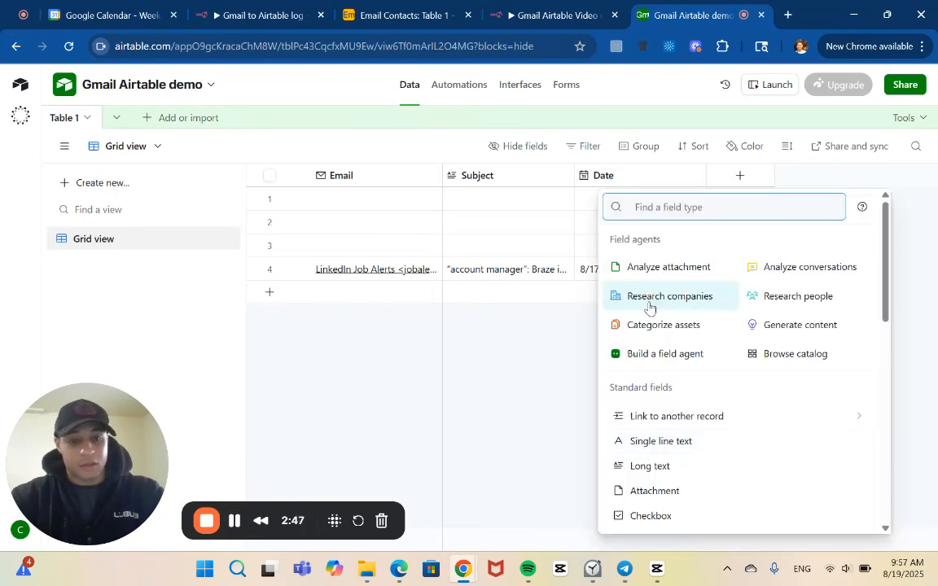
pyautogui.click(696, 471)
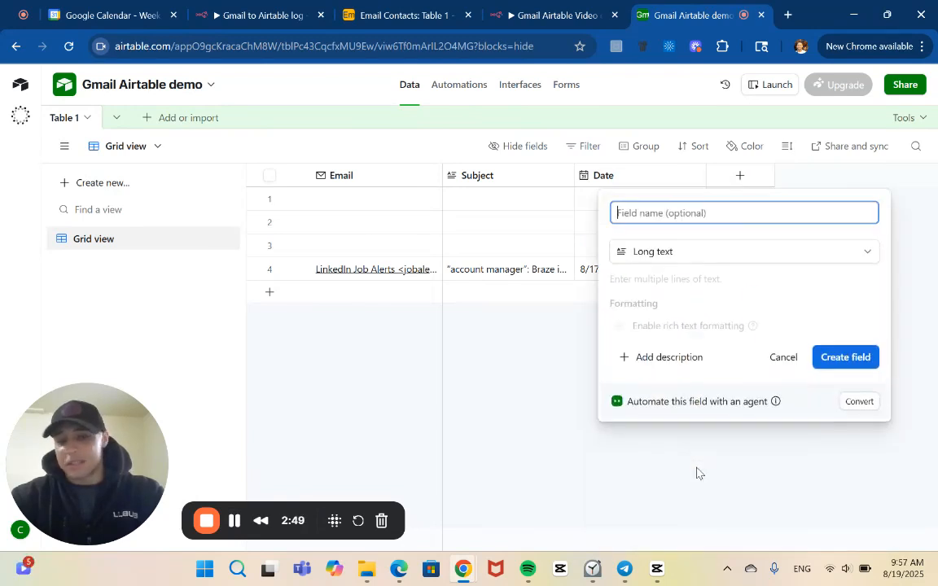
pyautogui.write('Tag')
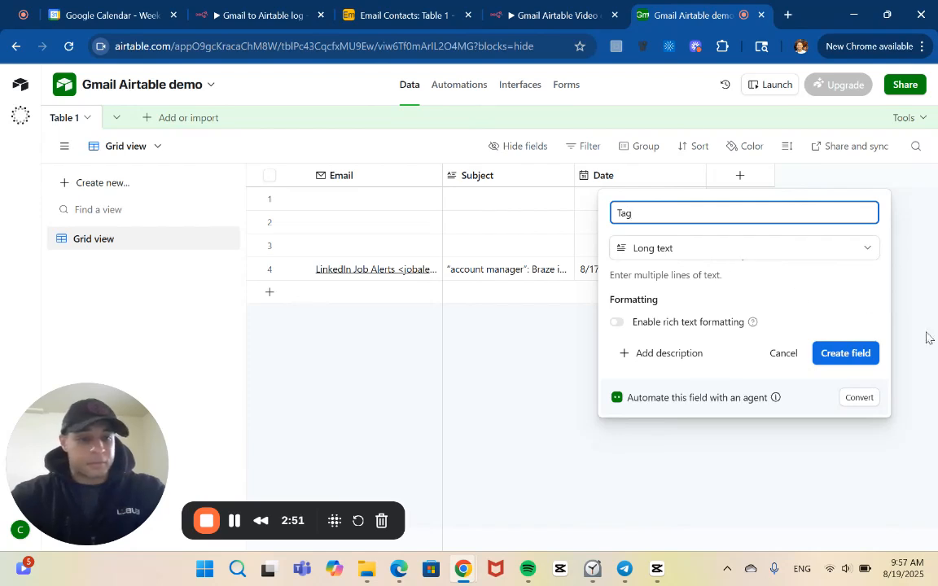
pyautogui.click(872, 354)
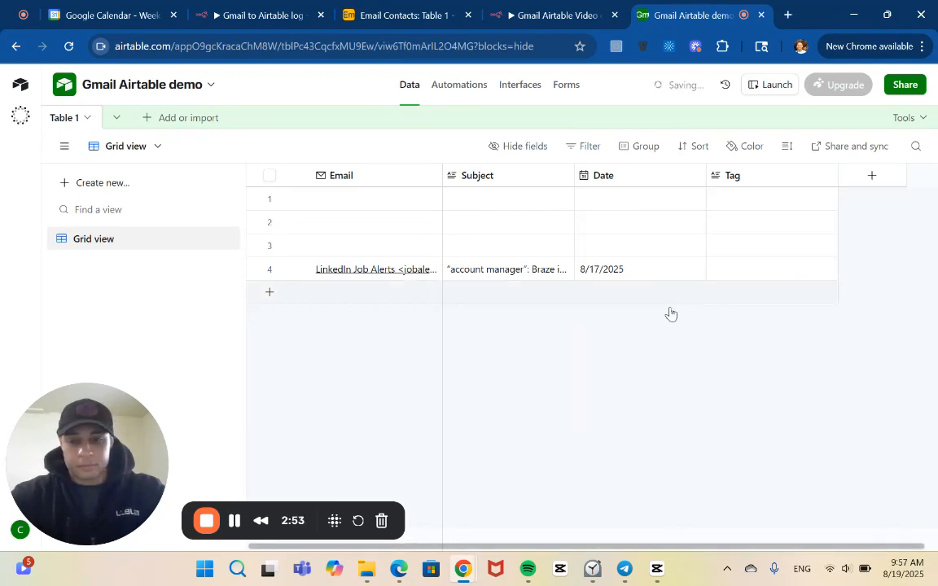
# Switch back to the n8n workflow and fetch a test event in the Gmail Trigger node.
pyautogui.click(570, 12)
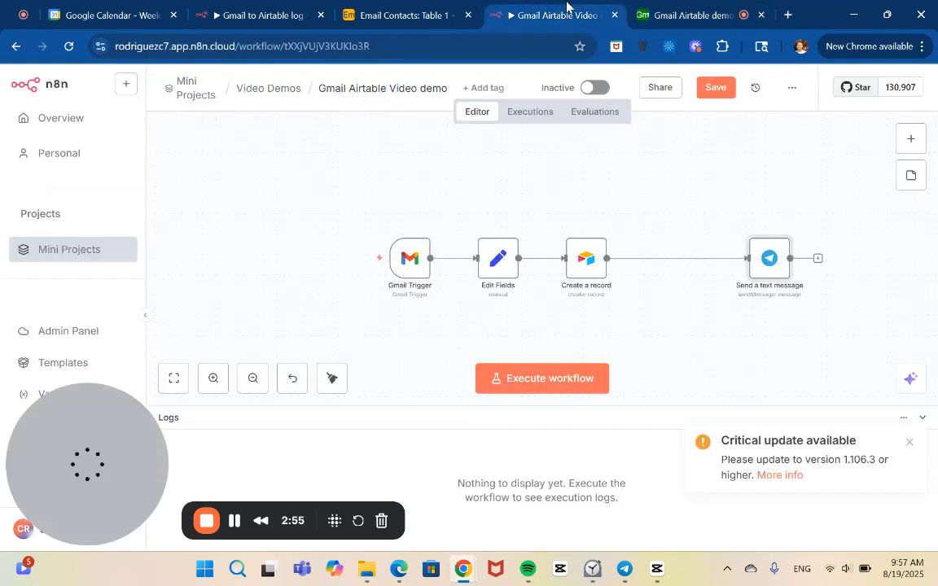
pyautogui.doubleClick(498, 259)
pyautogui.press('Escape')
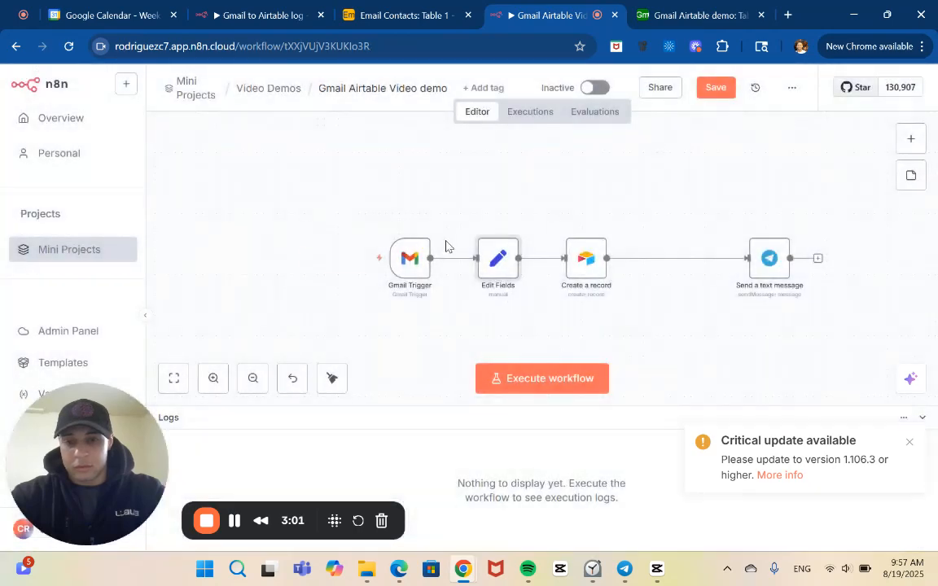
pyautogui.doubleClick(409, 257)
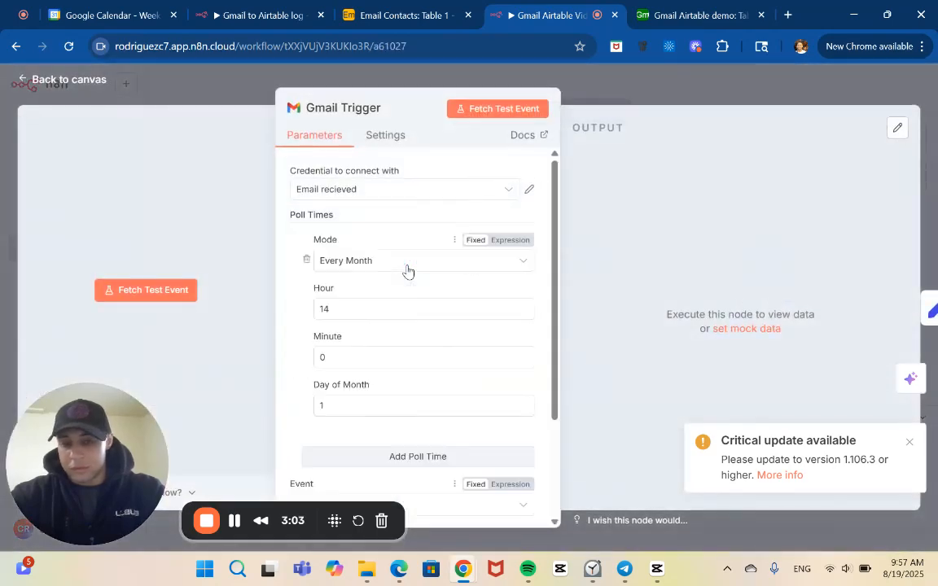
pyautogui.click(488, 111)
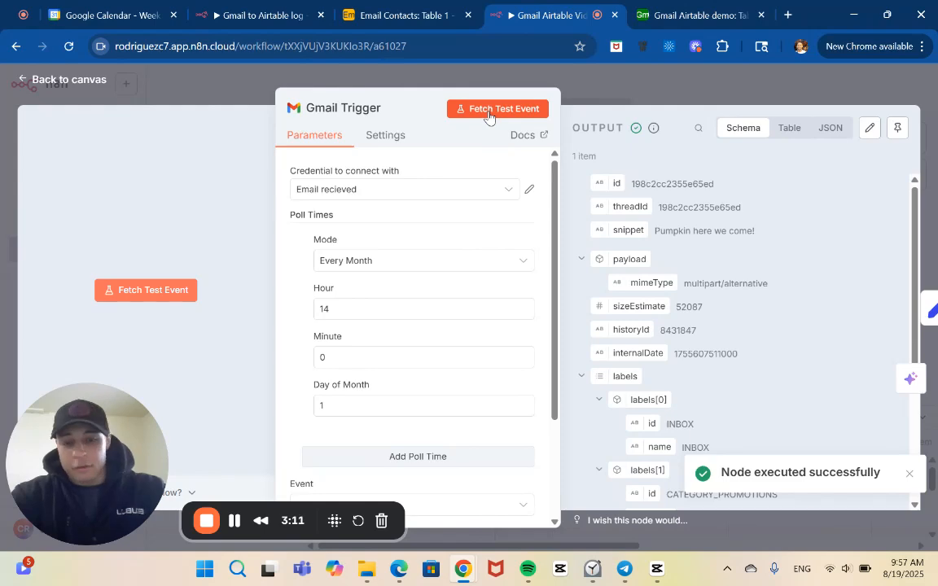
pyautogui.scroll(-3, 750, 247)
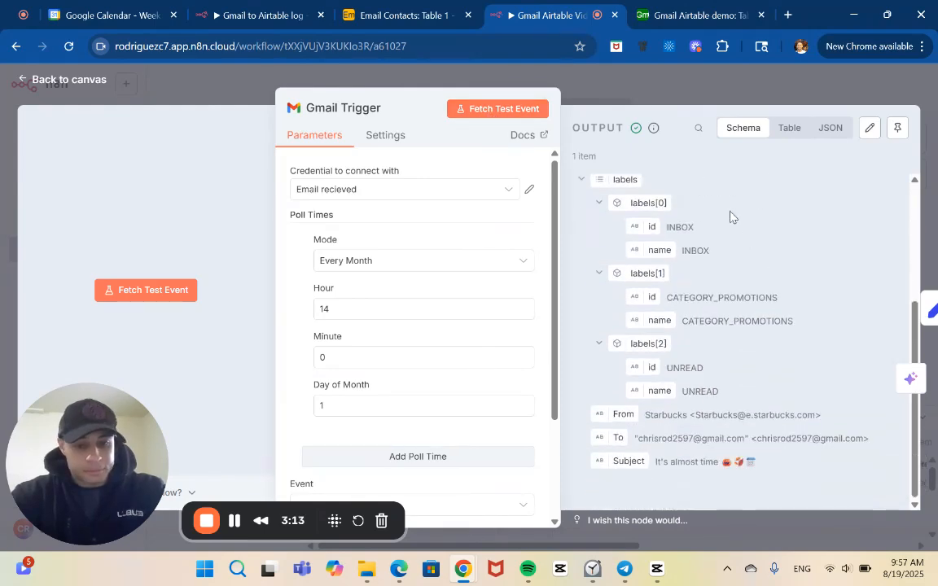
pyautogui.click(668, 90)
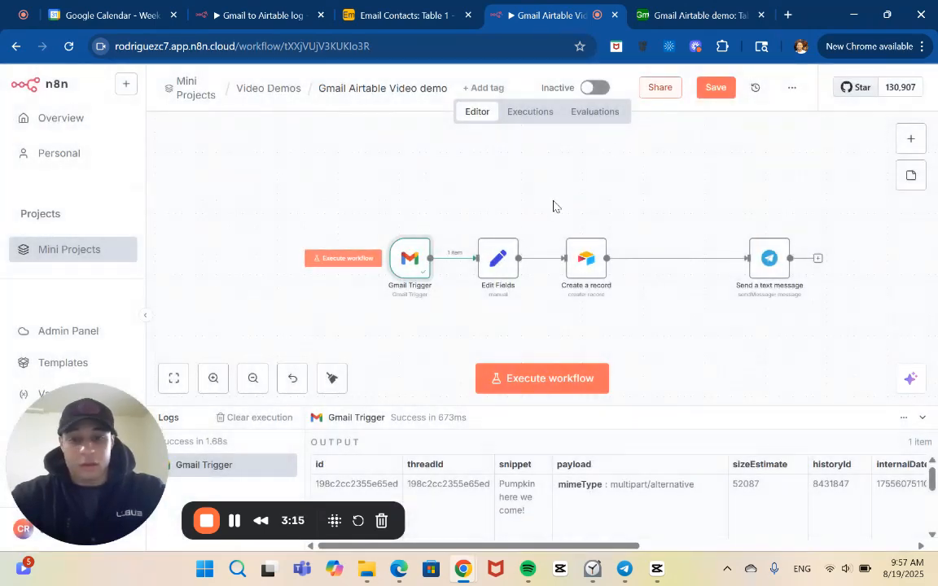
# Examine the Edit Fields node's From, Subject and Date mappings alongside the fetched Gmail input data.
pyautogui.doubleClick(499, 265)
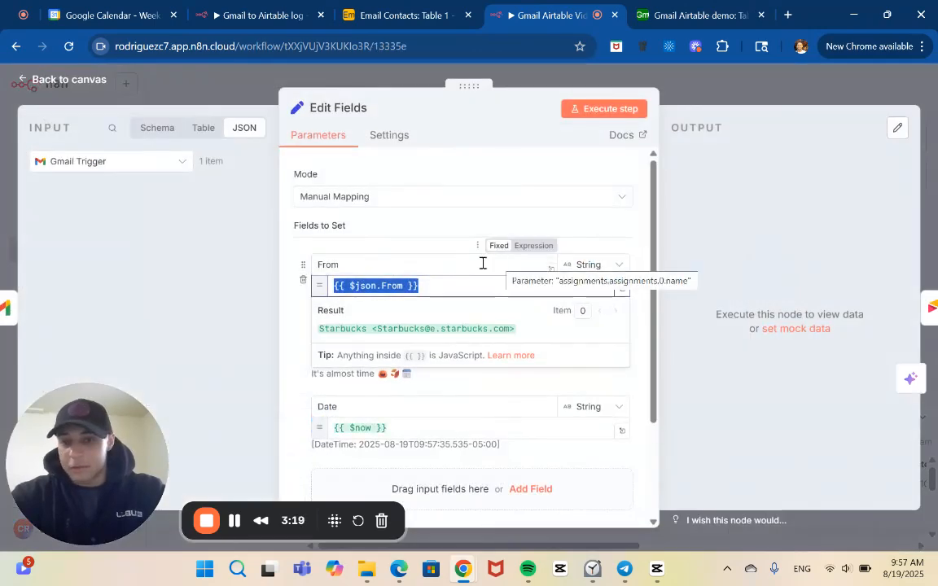
pyautogui.click(289, 277)
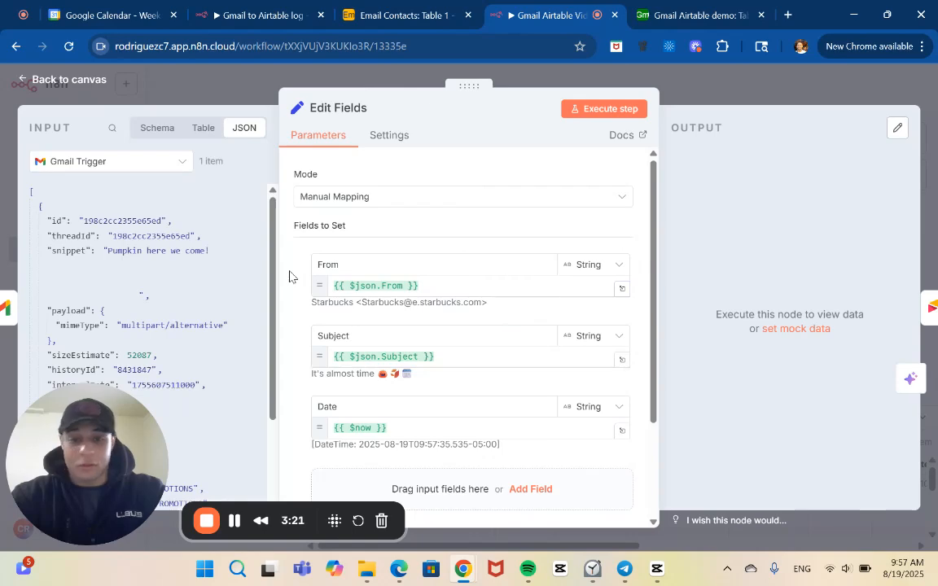
pyautogui.scroll(-3, 289, 277)
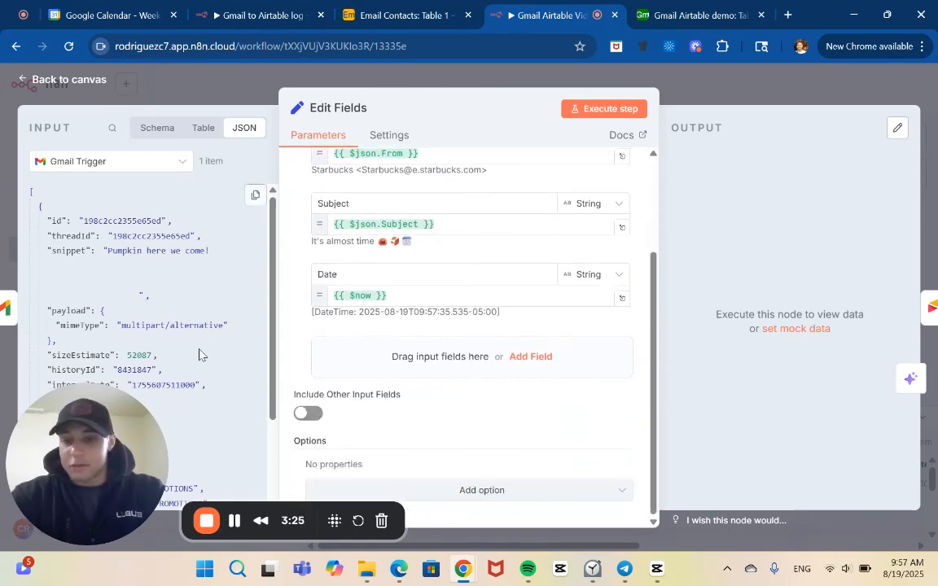
pyautogui.scroll(-4, 199, 355)
pyautogui.scroll(4, 198, 355)
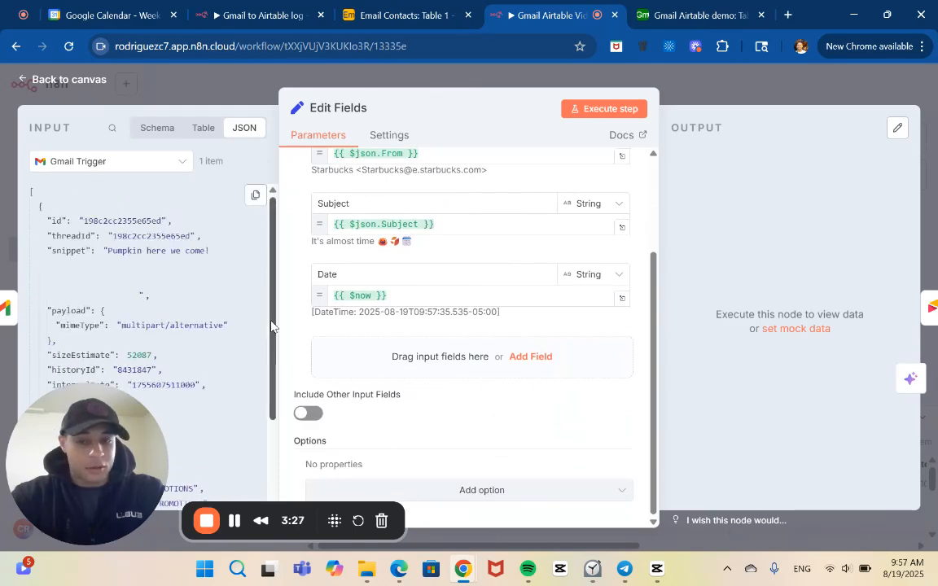
pyautogui.scroll(1, 318, 330)
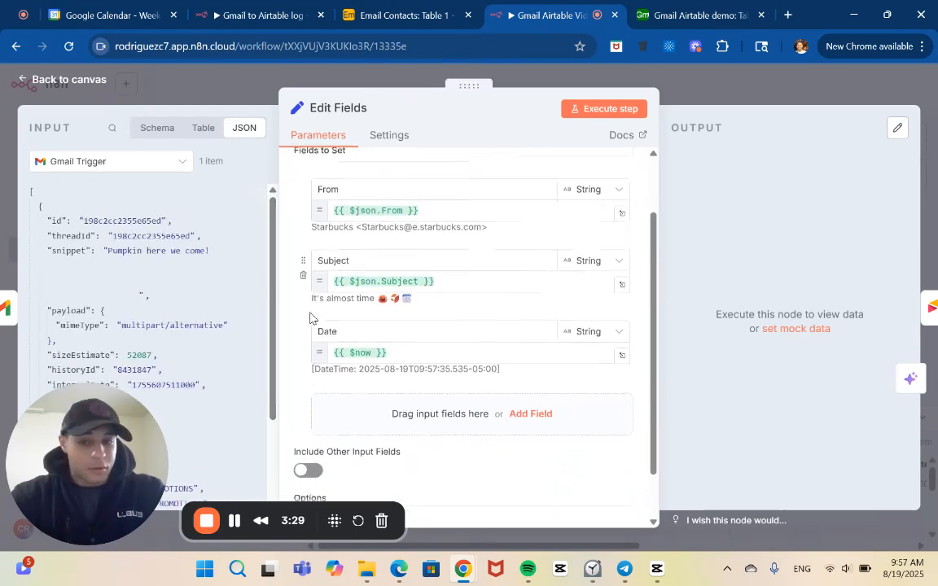
# Add a String field named Tag below Date in the Edit Fields node, matching the column name in the Airtable base.
pyautogui.scroll(-1, 312, 319)
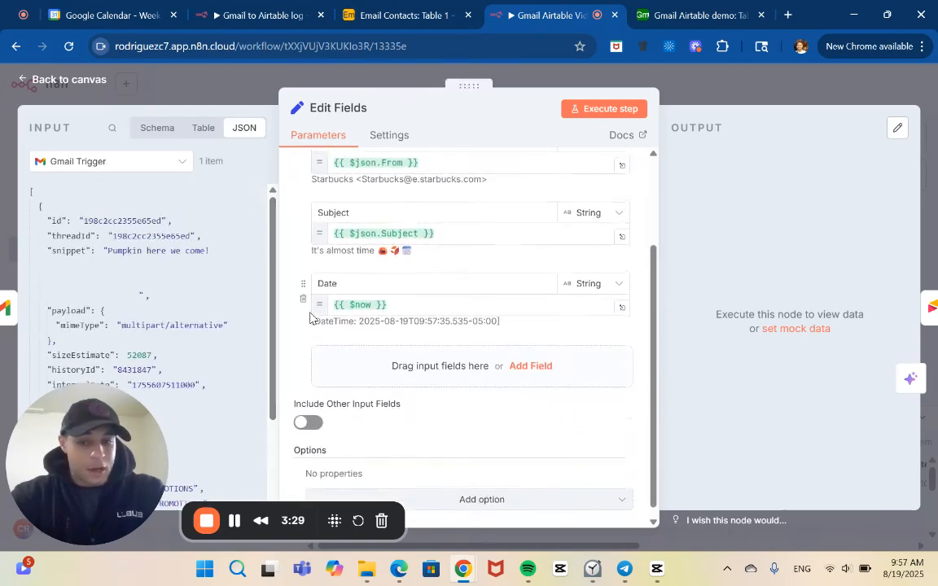
pyautogui.click(544, 371)
pyautogui.click(686, 8)
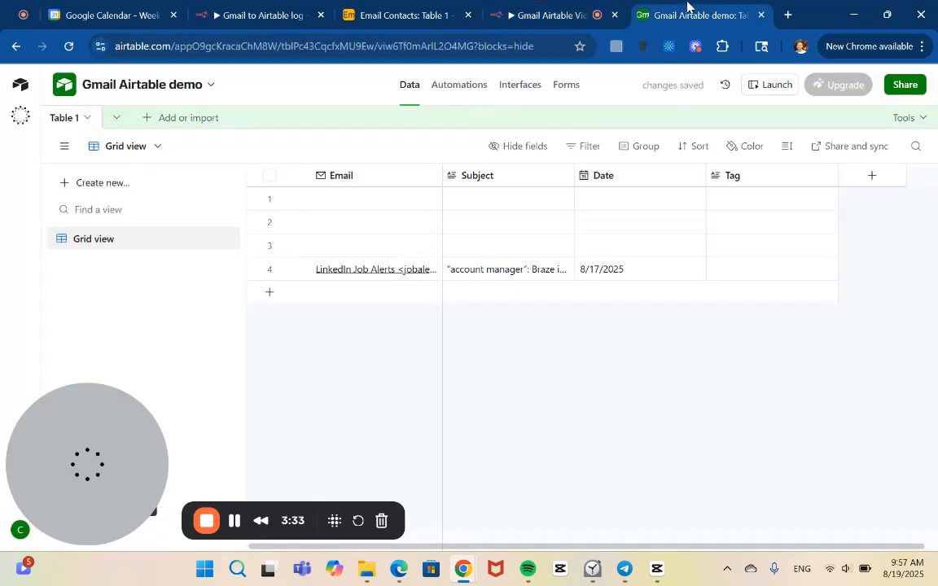
pyautogui.click(568, 6)
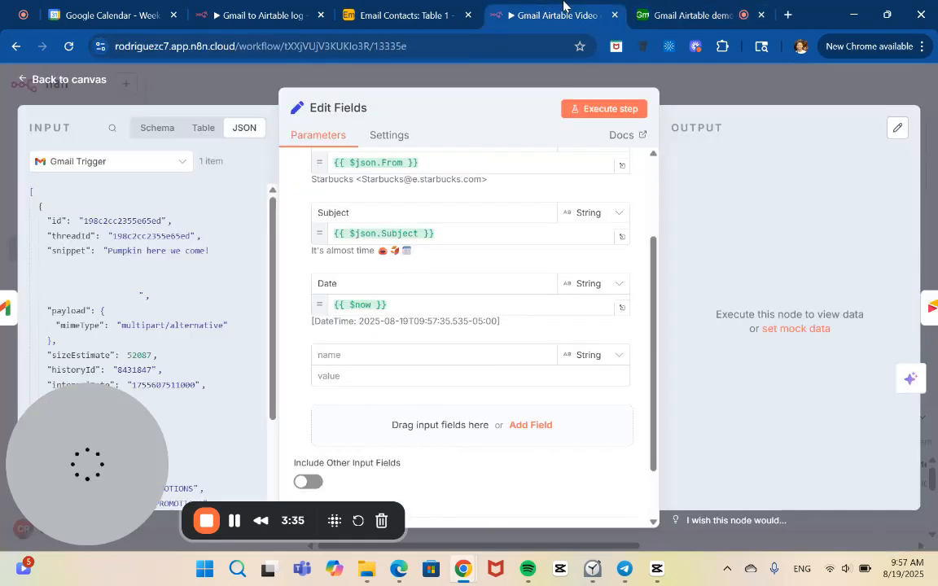
pyautogui.click(444, 355)
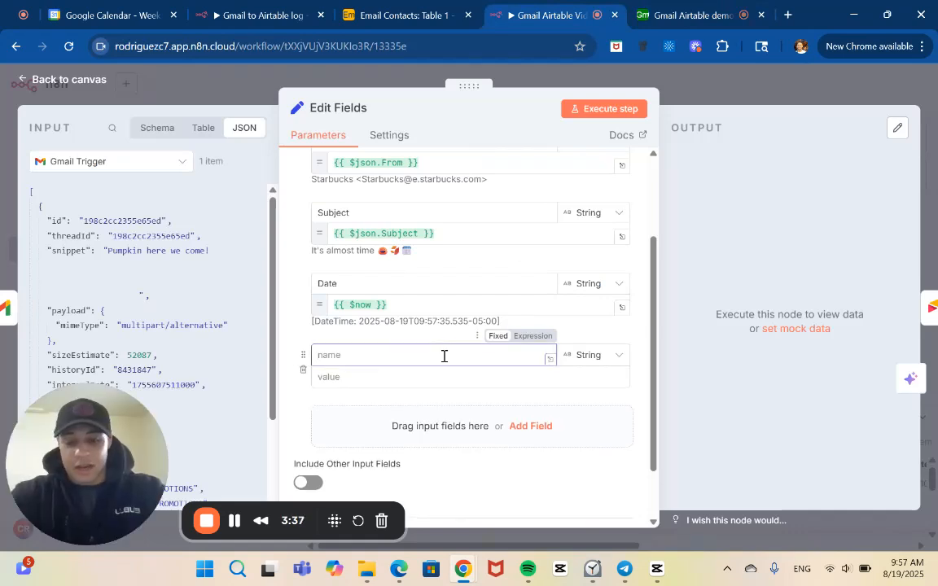
pyautogui.write('Tag')
pyautogui.click(393, 375)
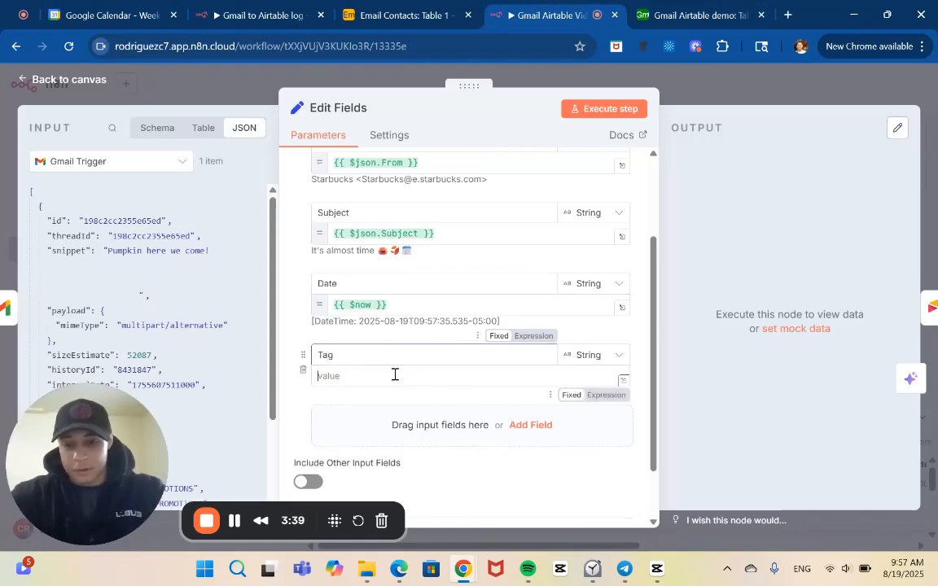
# Examine the Gmail Trigger JSON input, including the labels, From, To and Subject values available for the Tag field.
pyautogui.scroll(-5, 191, 354)
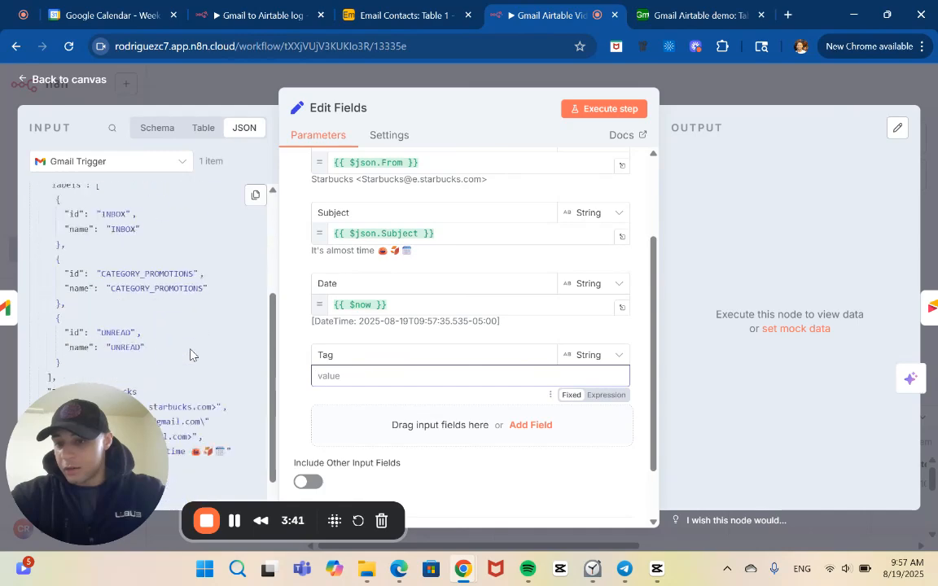
pyautogui.click(110, 442)
pyautogui.moveTo(110, 442); pyautogui.dragTo(858, 438)
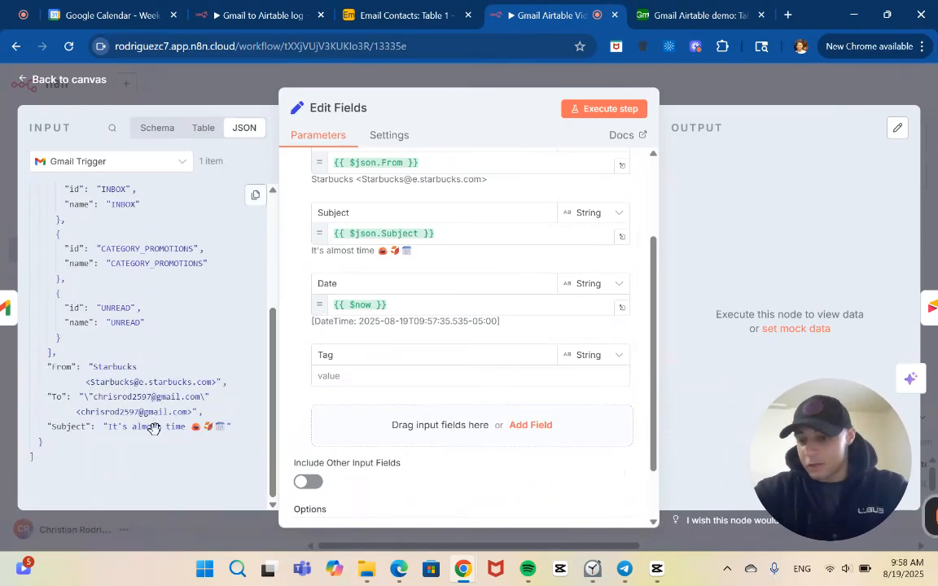
pyautogui.scroll(2, 163, 440)
pyautogui.scroll(5, 161, 431)
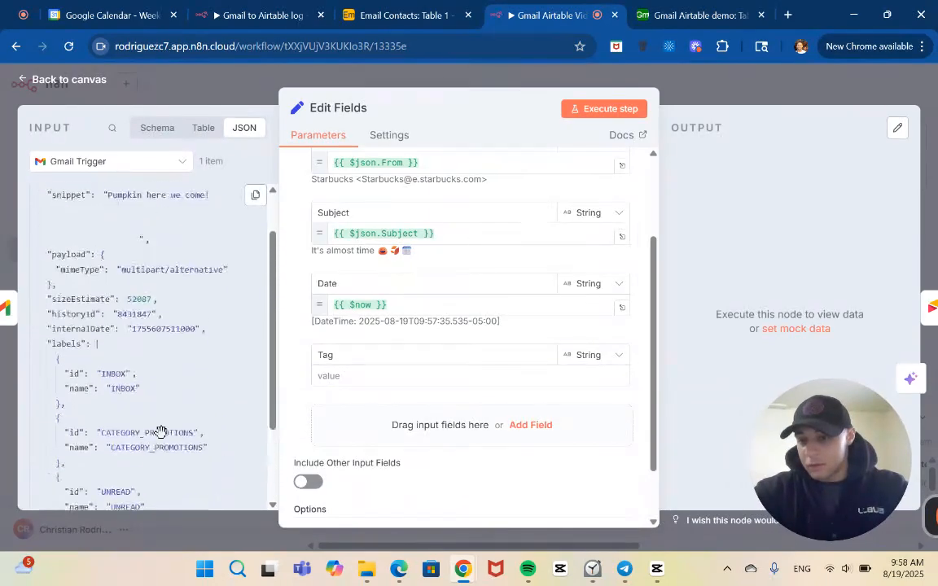
pyautogui.scroll(-5, 155, 354)
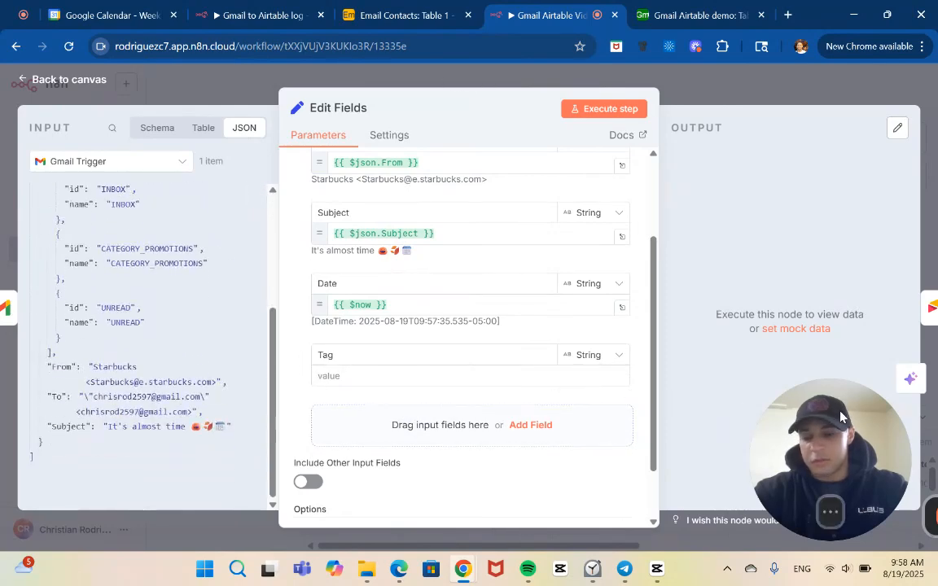
pyautogui.moveTo(863, 461); pyautogui.dragTo(130, 454)
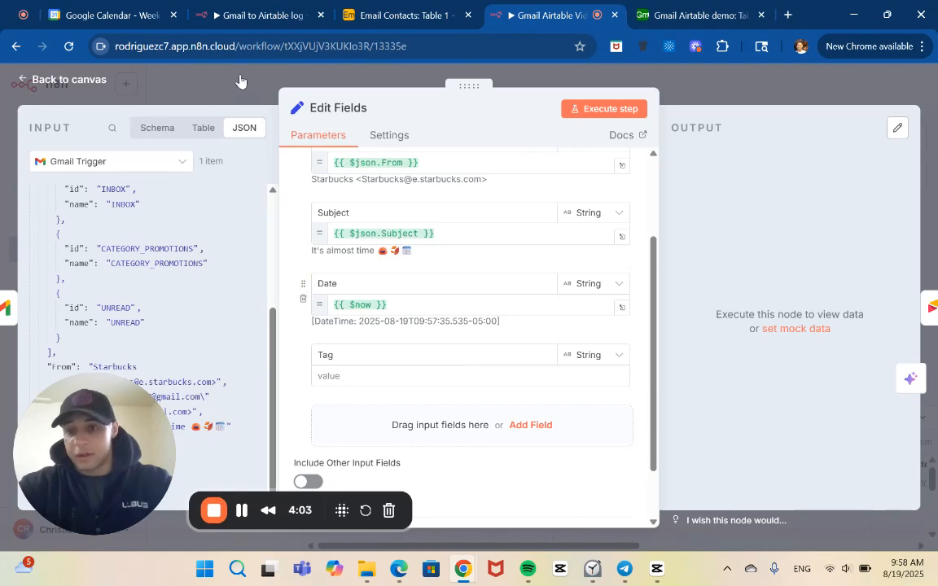
# Set the Tag value to {{$json.Subject.includes("Skool") ? "Skool" : $json.Subject.includes("Zoom") ? "Zoom" : "General"}} and save the workflow.
pyautogui.click(243, 15)
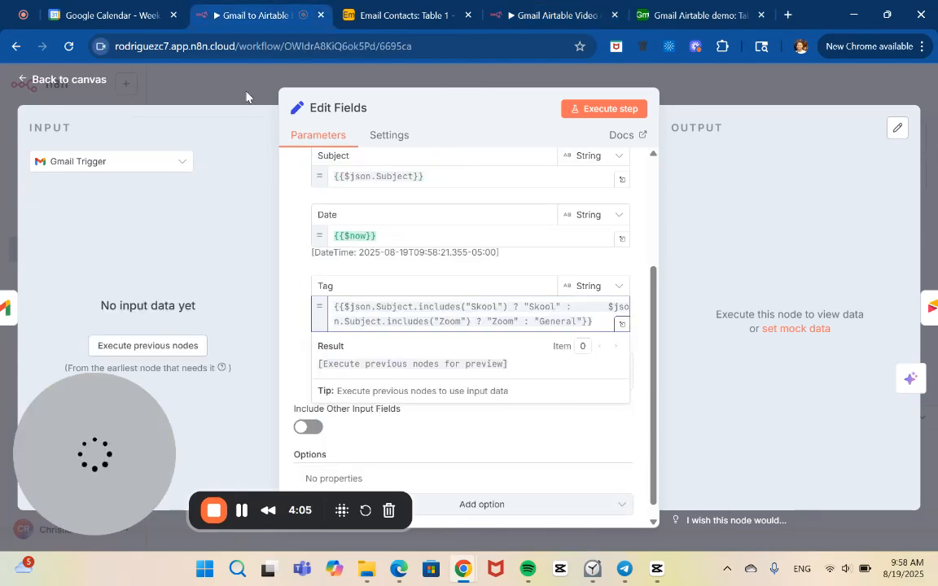
pyautogui.click(221, 81)
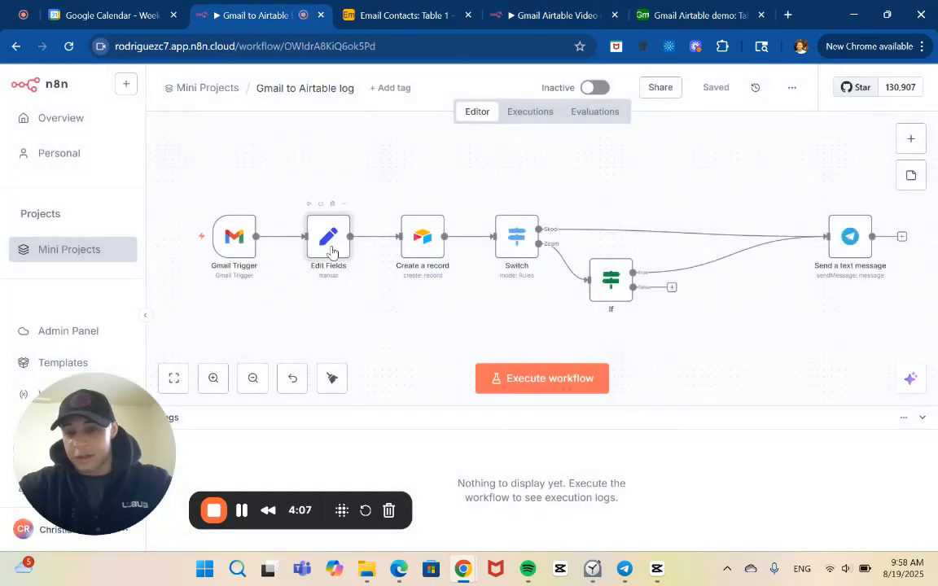
pyautogui.click(531, 8)
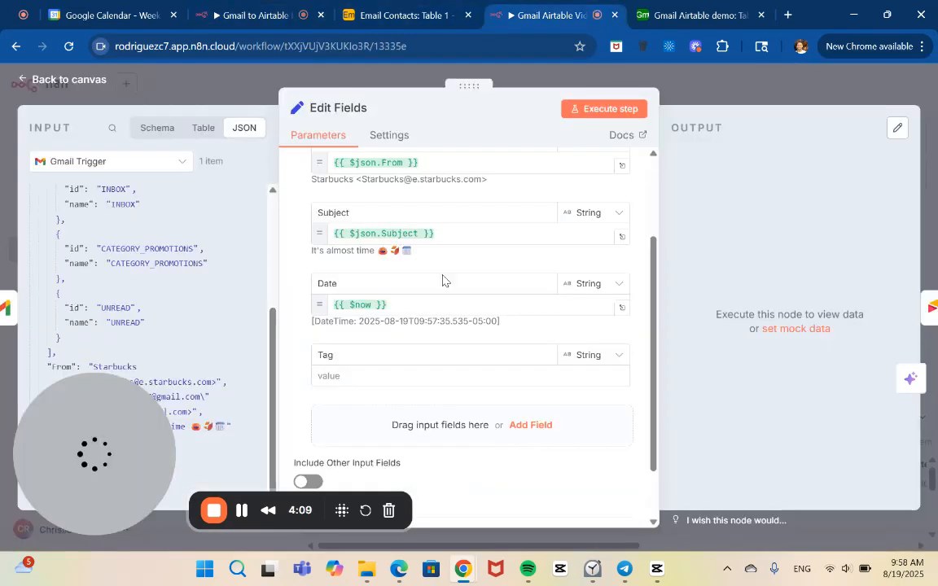
pyautogui.click(418, 380)
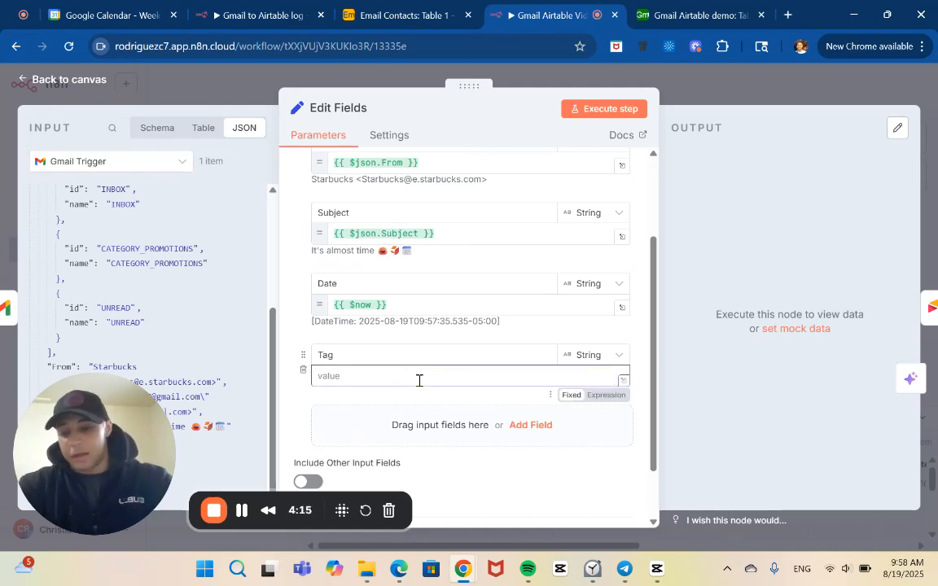
pyautogui.write('{{$json.Subject.includes("Skool") ? "Skool" :      $json.Subject.includes("Zoom") ? "Zoom" : "General"}}')
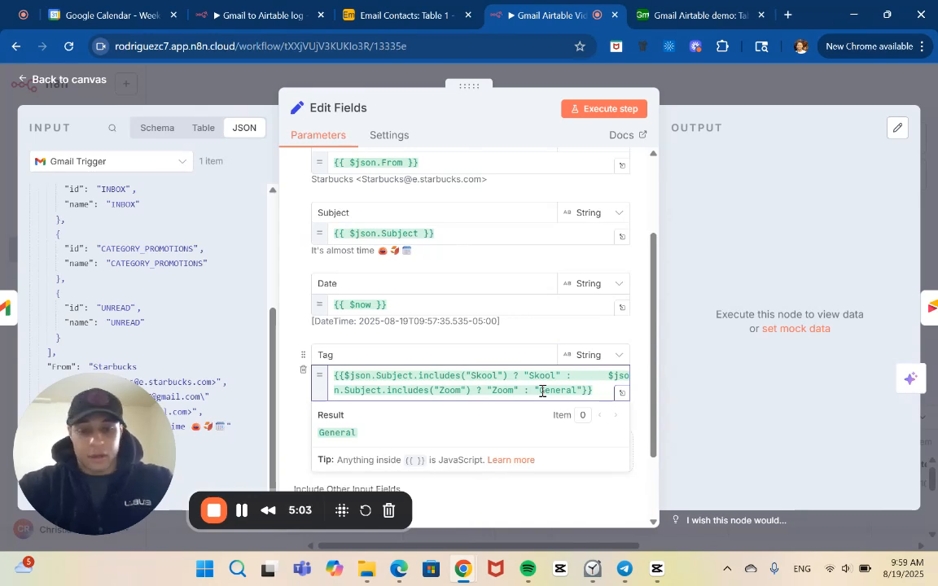
pyautogui.click(754, 97)
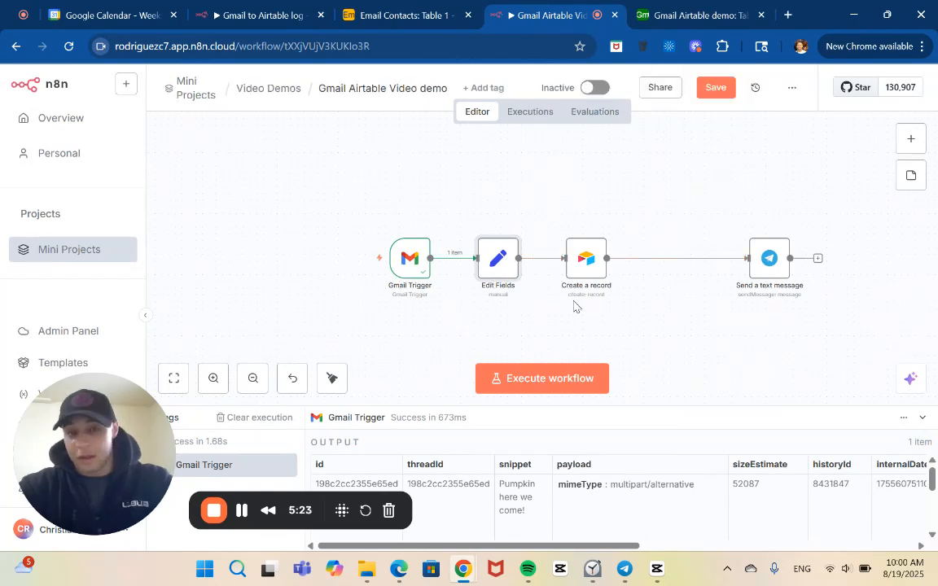
pyautogui.click(720, 87)
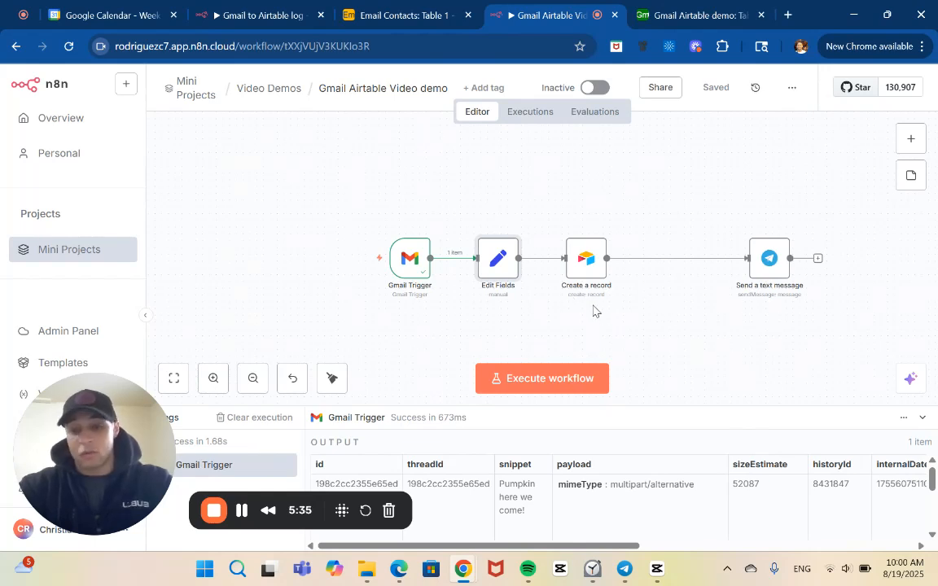
# Review the Airtable Create a record node's base, table, column mapping mode and Email, Subject and Date values to send.
pyautogui.doubleClick(585, 261)
pyautogui.scroll(-1, 535, 349)
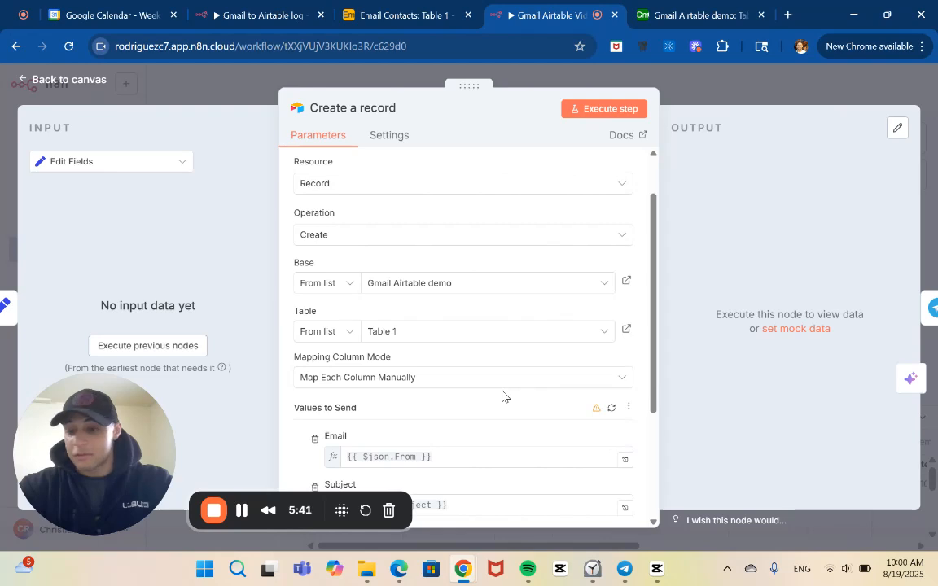
pyautogui.scroll(-5, 503, 396)
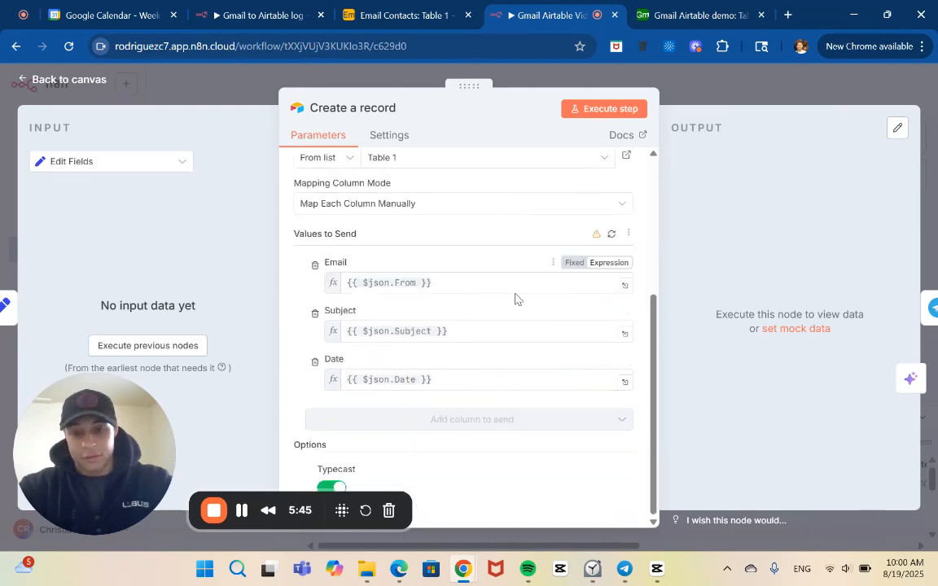
pyautogui.scroll(5, 497, 313)
pyautogui.scroll(1, 481, 337)
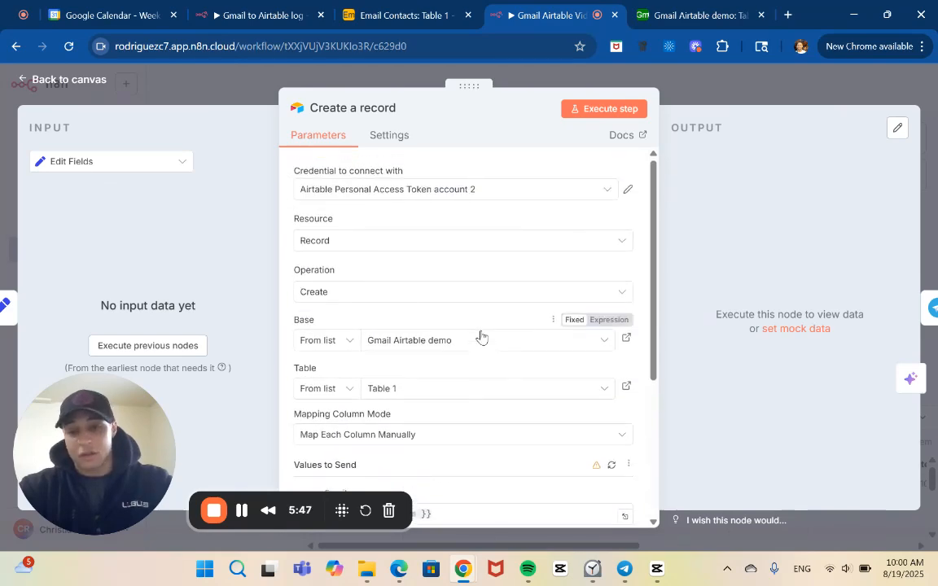
pyautogui.scroll(-2, 480, 335)
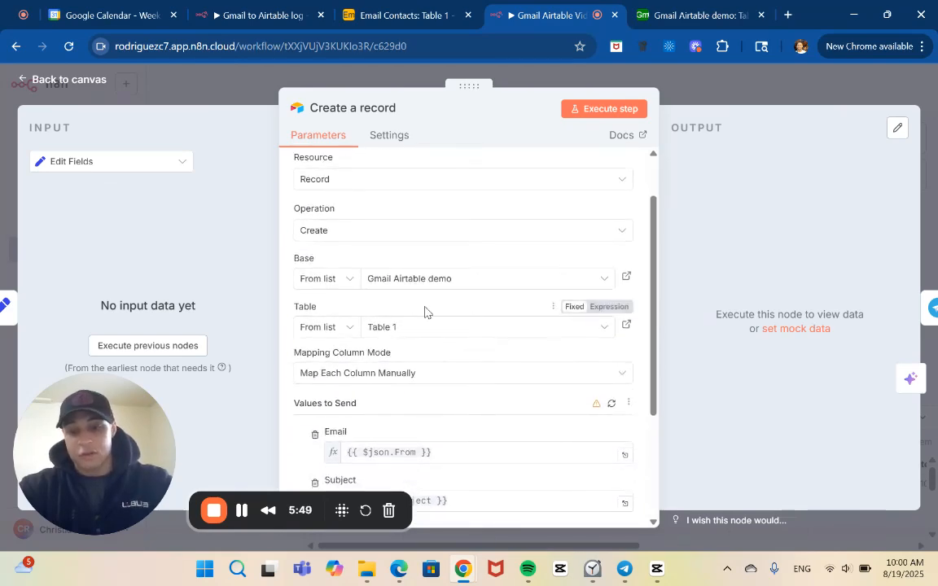
pyautogui.scroll(-2, 362, 383)
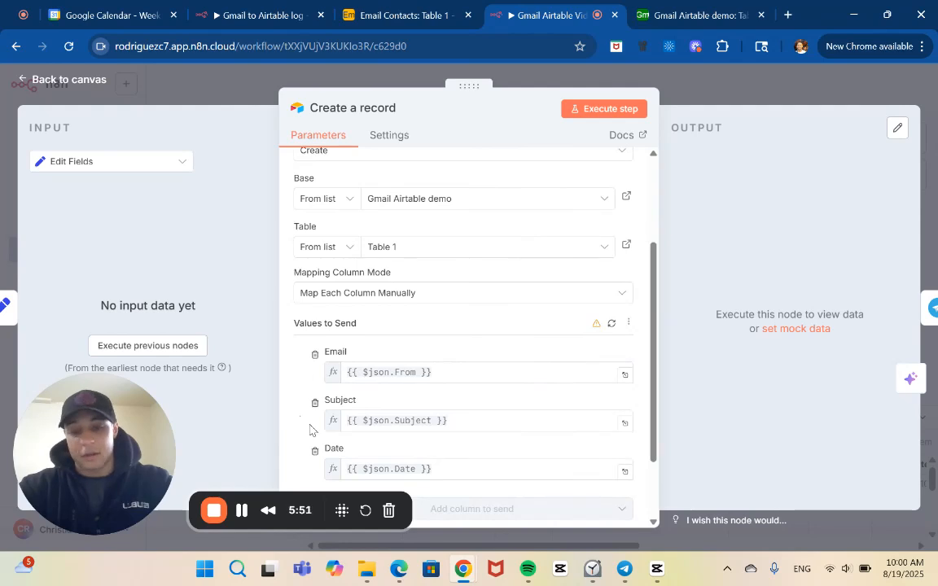
pyautogui.scroll(-2, 310, 429)
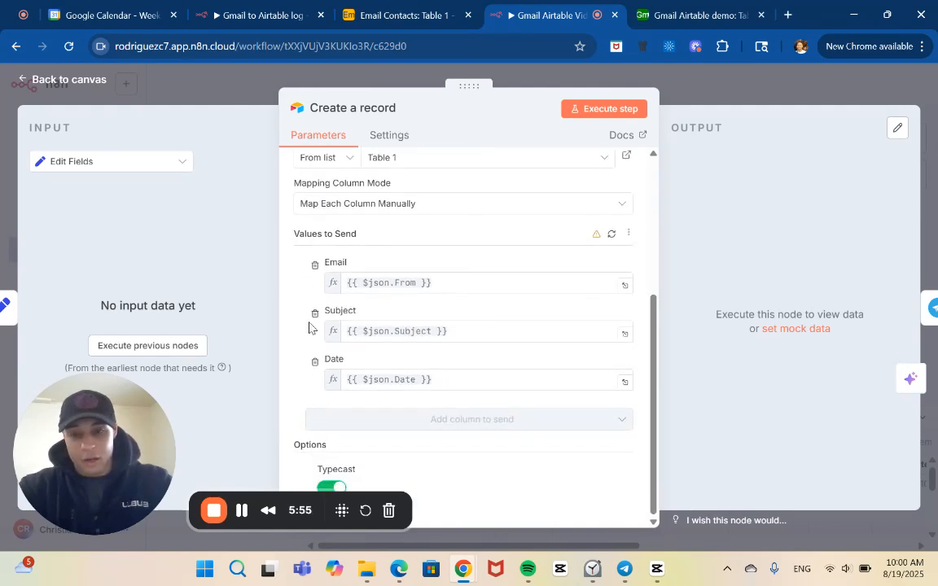
pyautogui.scroll(1, 310, 329)
# Execute the nodes preceding Create a record, check the Edit Fields node during the run, and stop the execution.
pyautogui.click(190, 349)
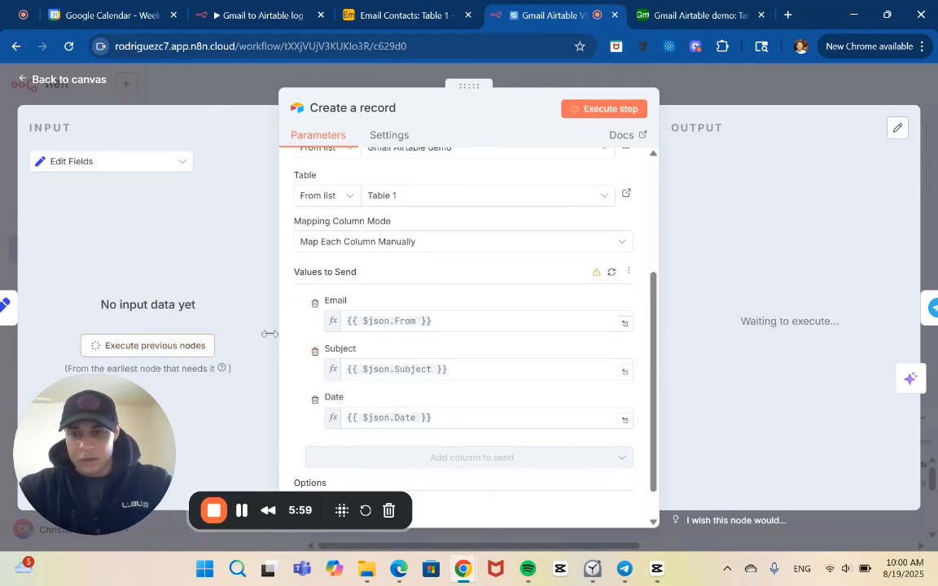
pyautogui.click(209, 77)
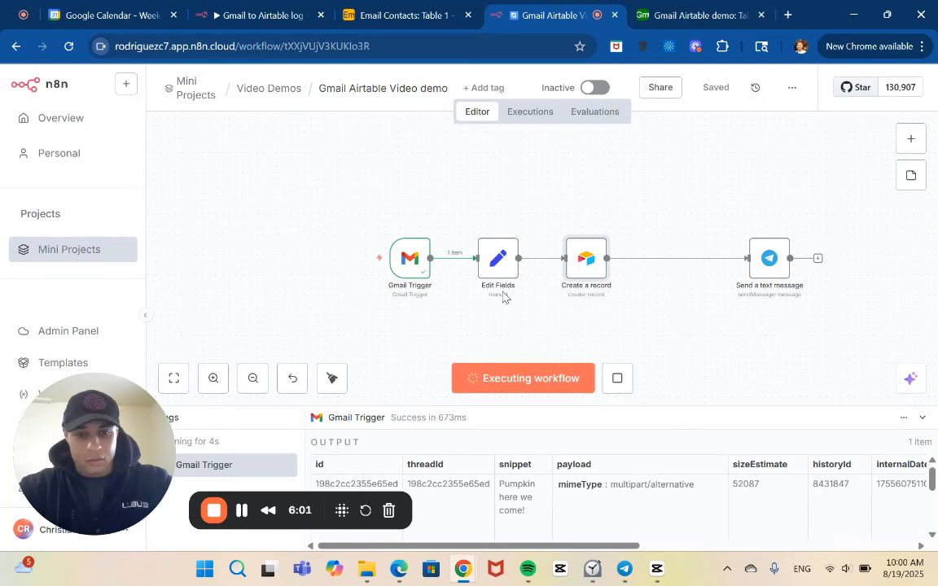
pyautogui.doubleClick(500, 255)
pyautogui.scroll(-3, 465, 341)
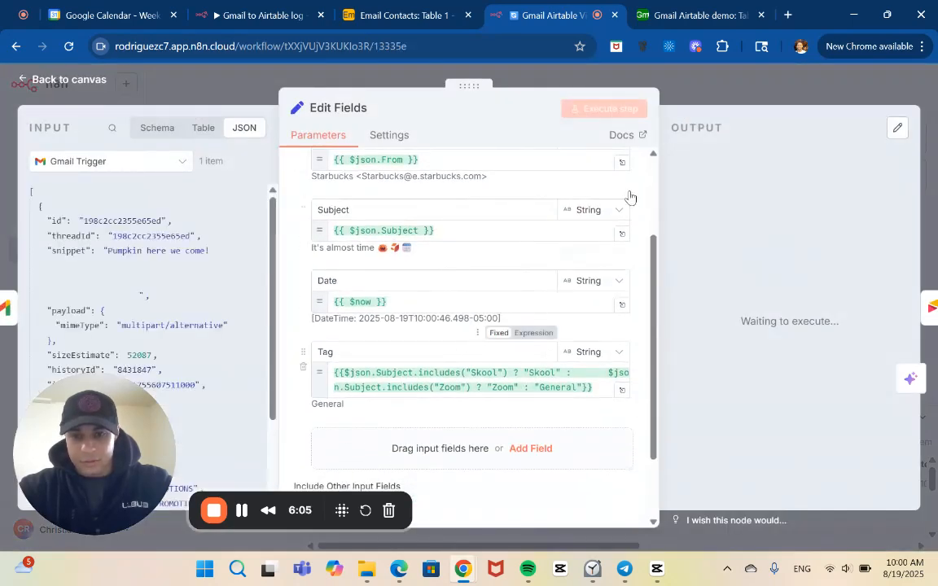
pyautogui.click(639, 74)
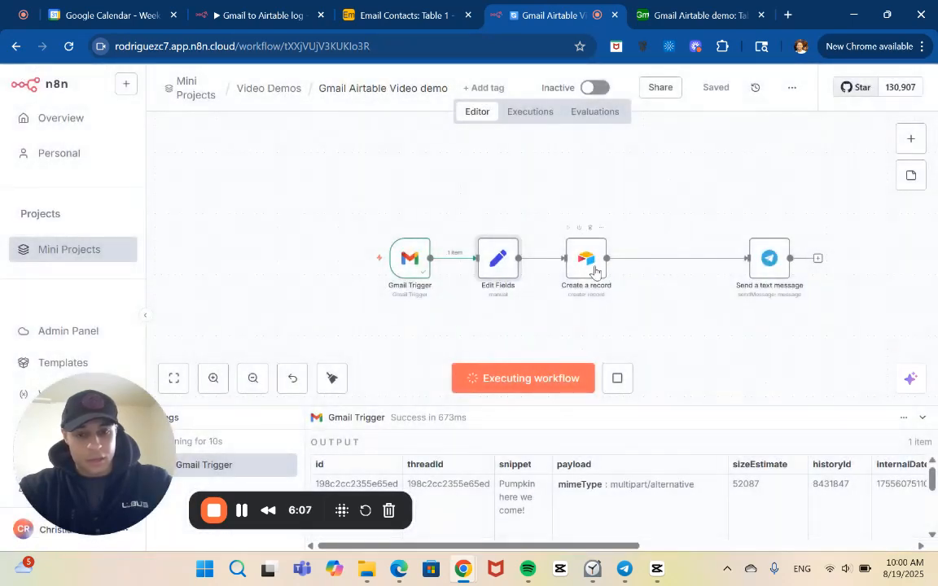
pyautogui.doubleClick(499, 259)
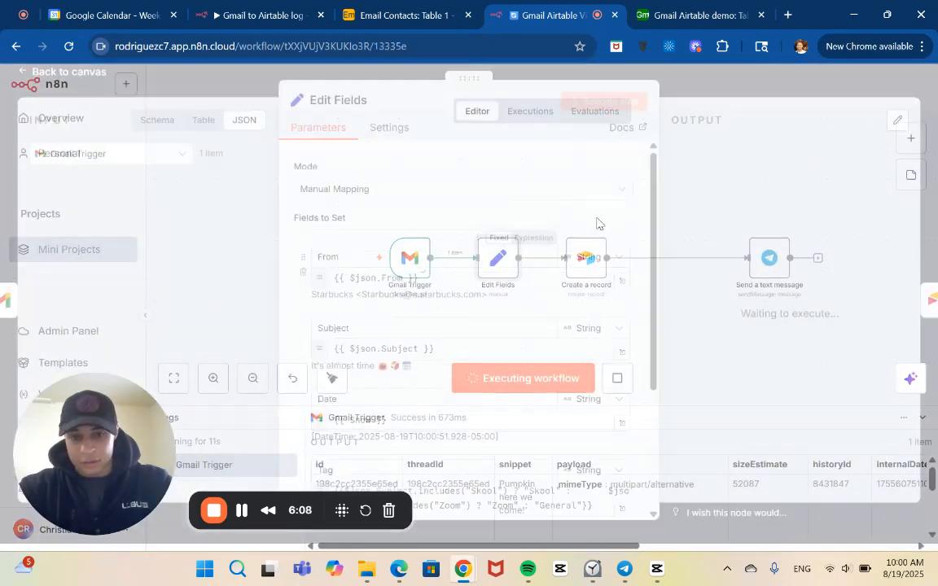
pyautogui.click(726, 89)
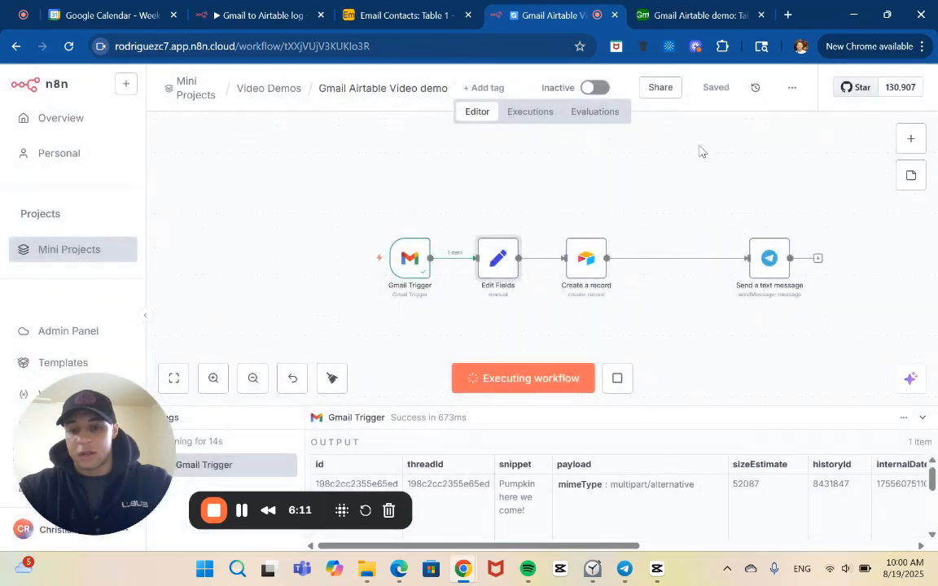
pyautogui.click(618, 381)
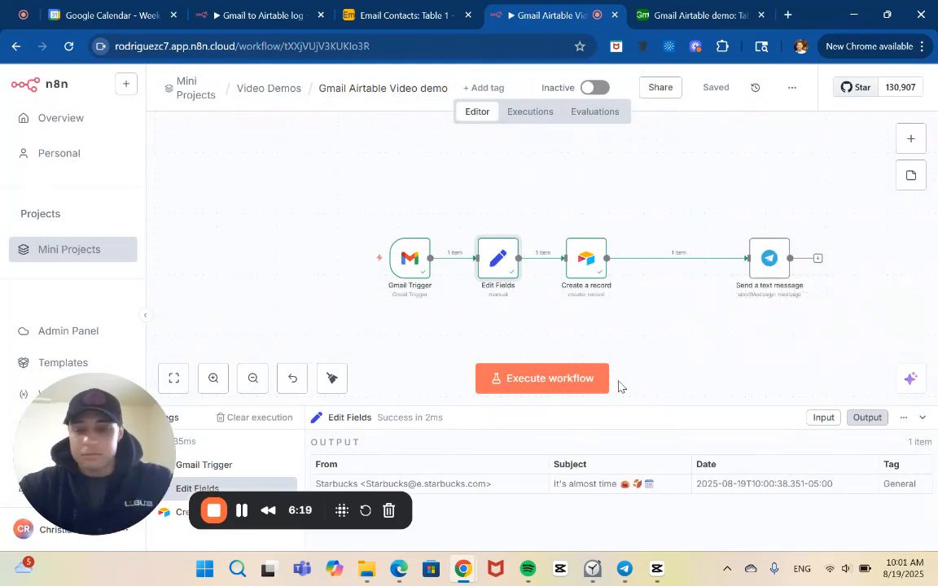
# Compare the Edit Fields node's output, including Tag, with the input and output data of the Create a record node.
pyautogui.doubleClick(497, 269)
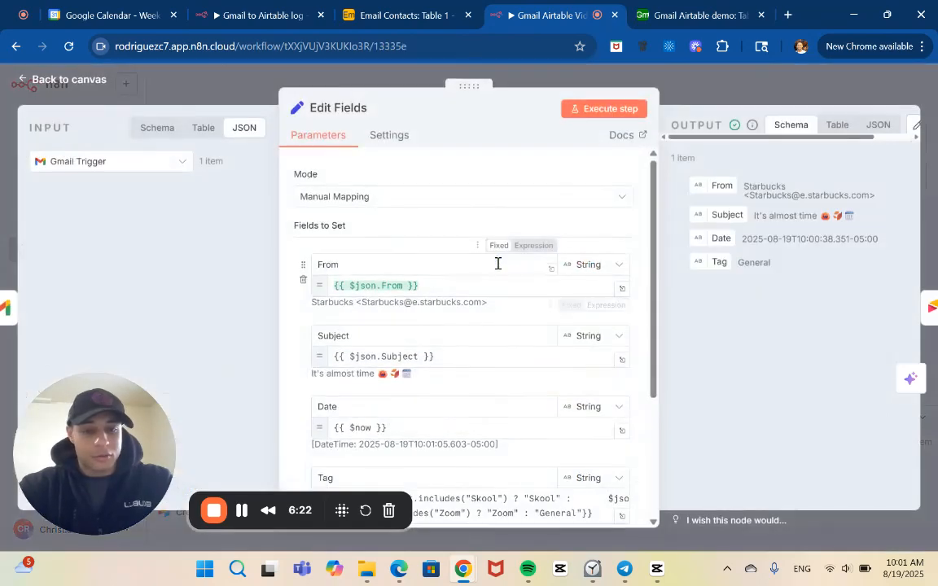
pyautogui.scroll(-2, 570, 360)
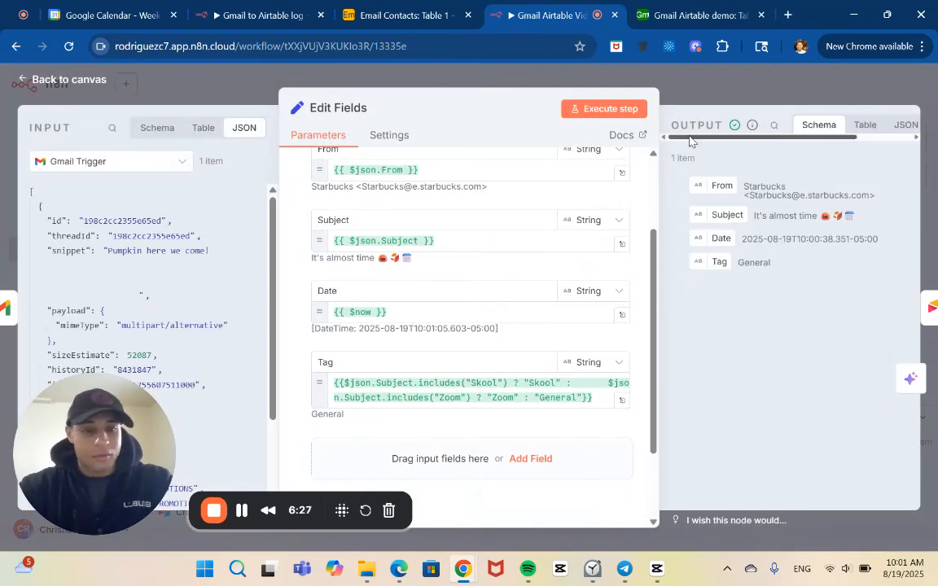
pyautogui.click(646, 81)
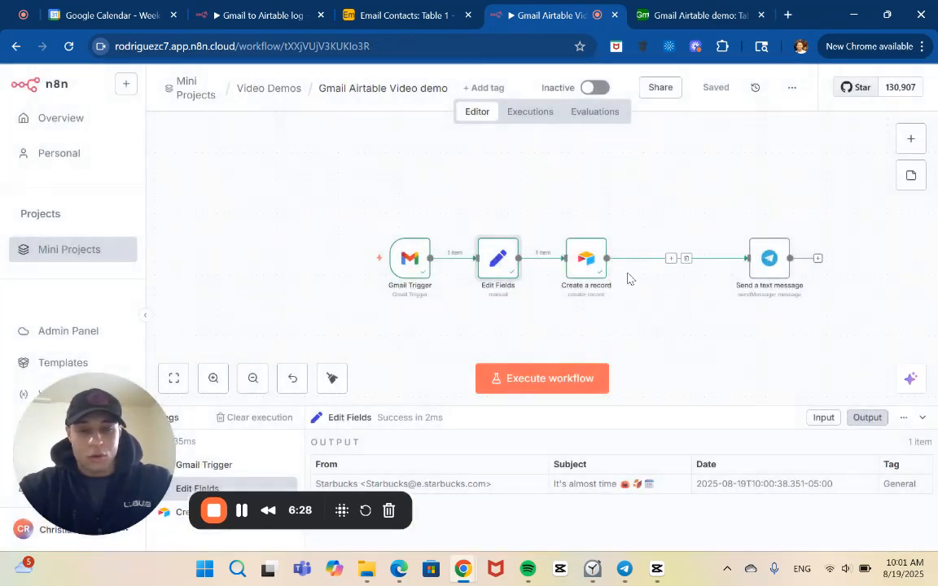
pyautogui.click(590, 257)
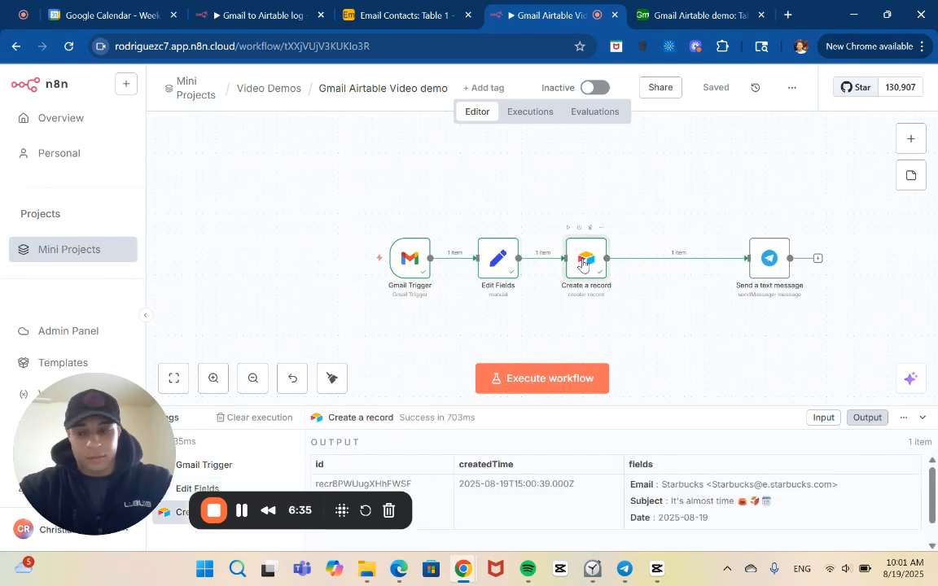
pyautogui.doubleClick(583, 260)
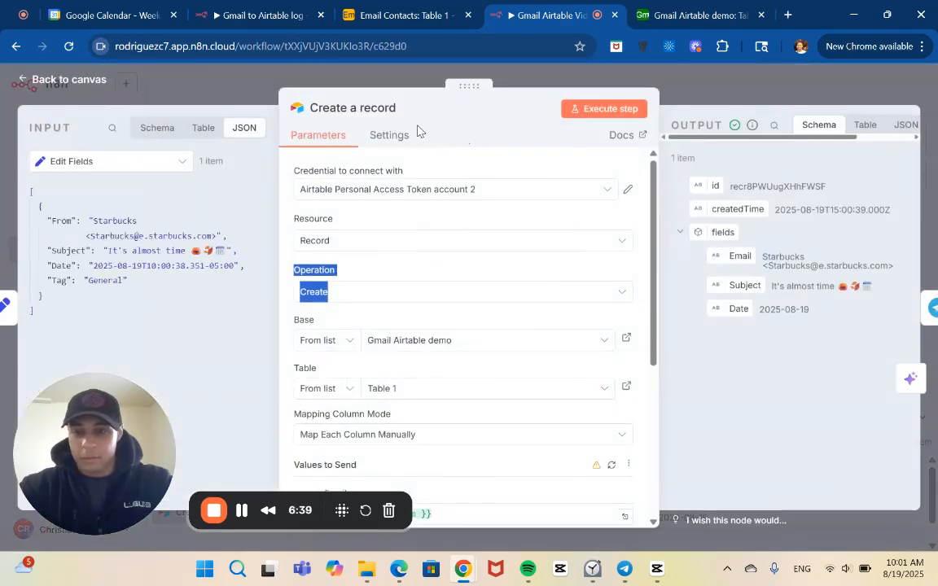
pyautogui.scroll(-5, 440, 256)
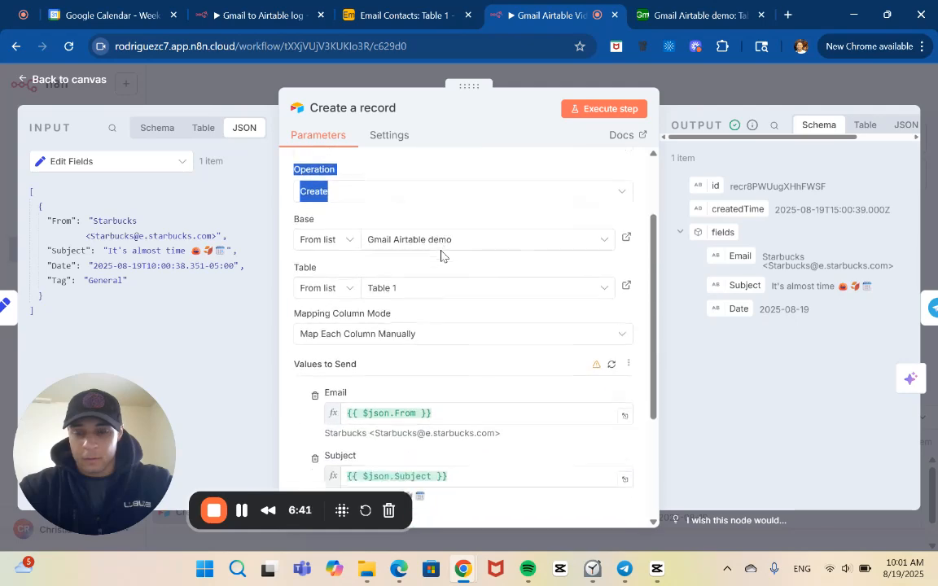
pyautogui.scroll(-1, 440, 255)
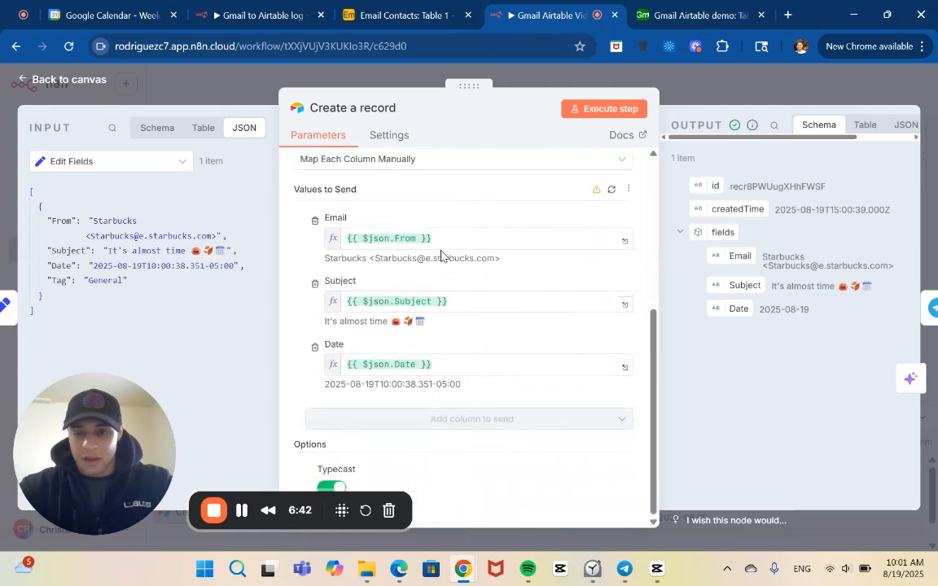
pyautogui.click(362, 109)
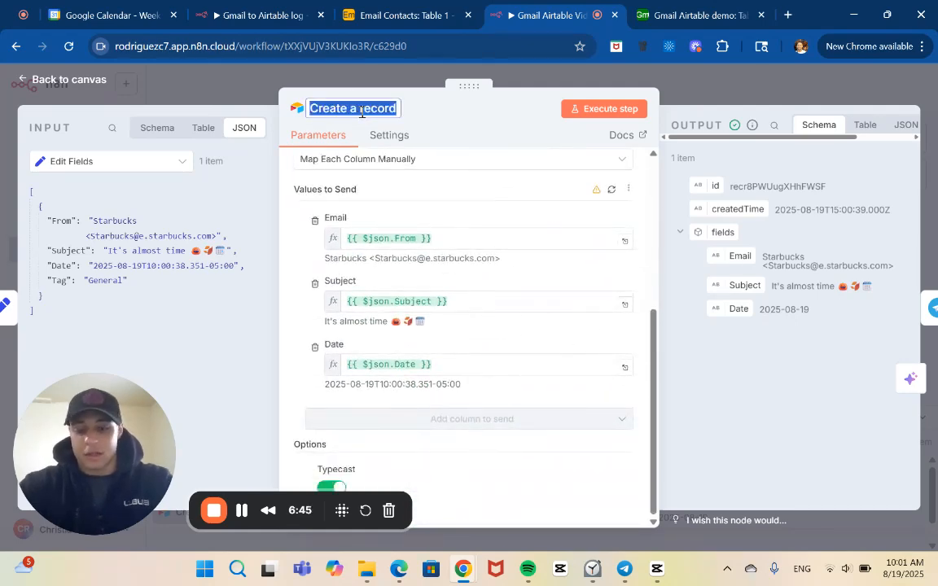
pyautogui.write('Email Contacts')
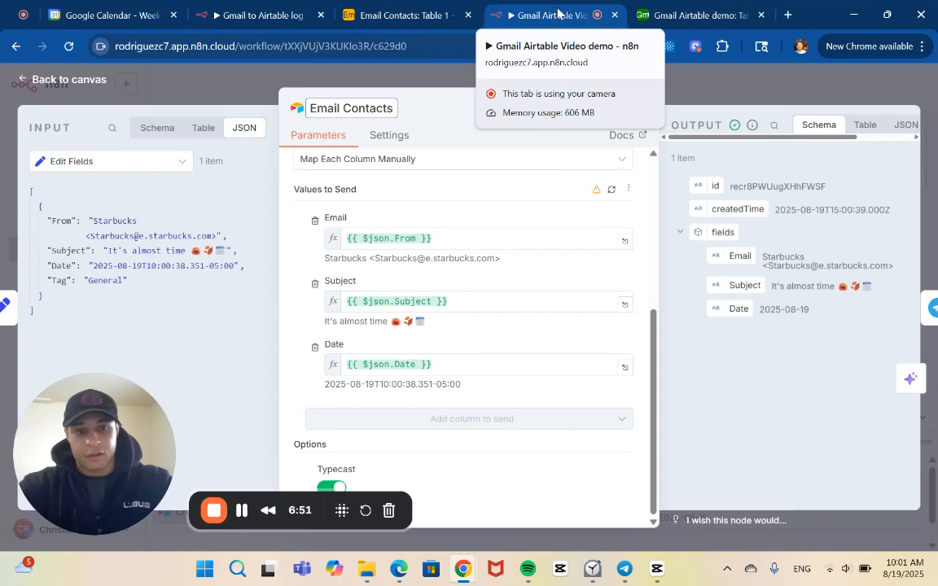
# Rename the Airtable Create a record node to Gmail Airtable Demo.
pyautogui.tripleClick(369, 109)
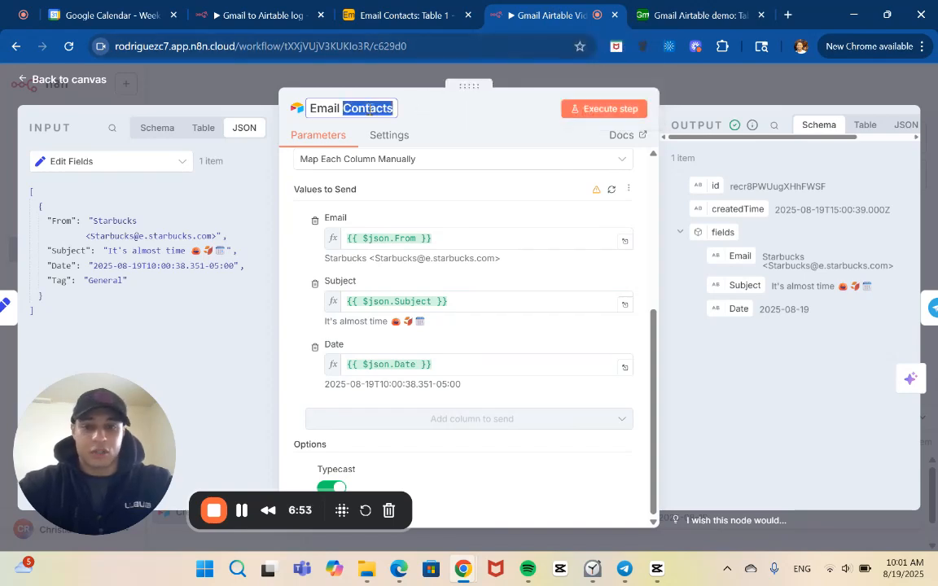
pyautogui.write('Gmail')
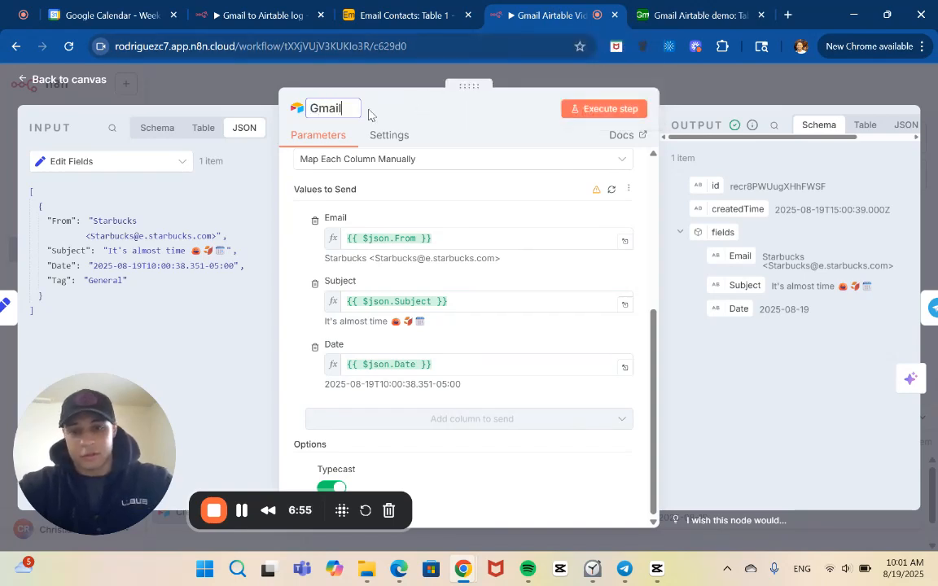
pyautogui.write(' Air')
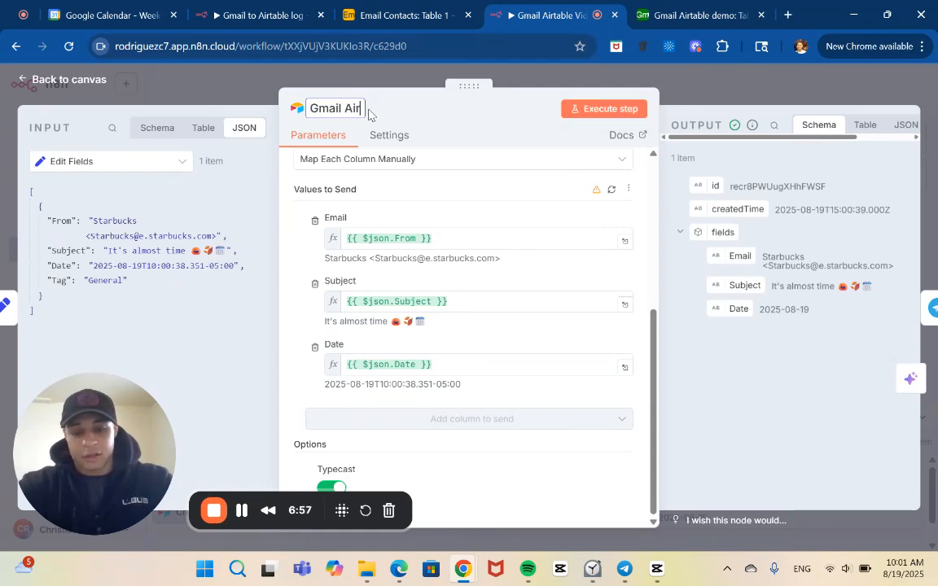
pyautogui.write('table ')
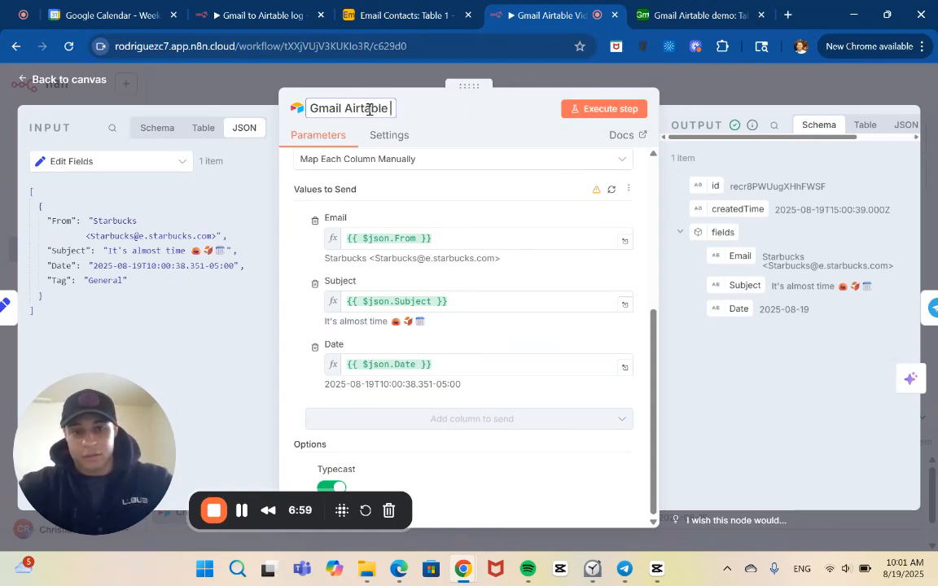
pyautogui.write('DEmo')
pyautogui.press('BackSpace')
pyautogui.press('BackSpace')
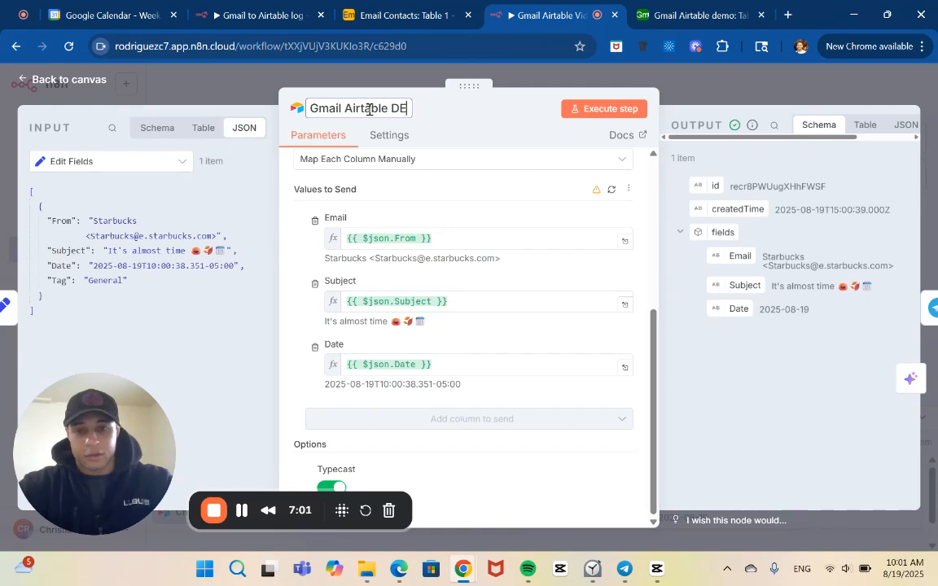
pyautogui.press('BackSpace')
pyautogui.write('eo')
pyautogui.press('BackSpace')
pyautogui.write('mo')
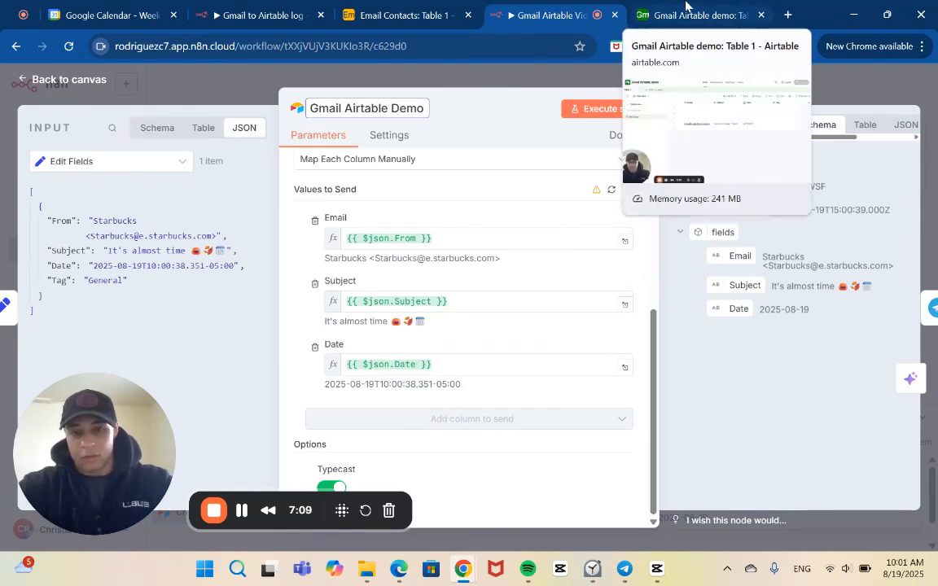
# Review the Airtable node's operation, base, table and values to send, checking for a Tag column.
pyautogui.scroll(4, 587, 272)
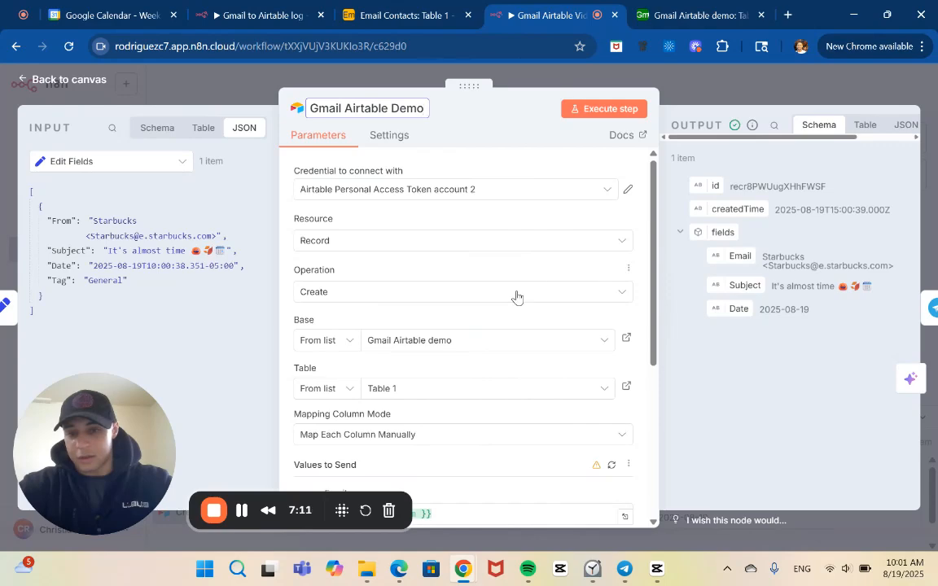
pyautogui.scroll(-1, 517, 297)
pyautogui.scroll(-1, 516, 297)
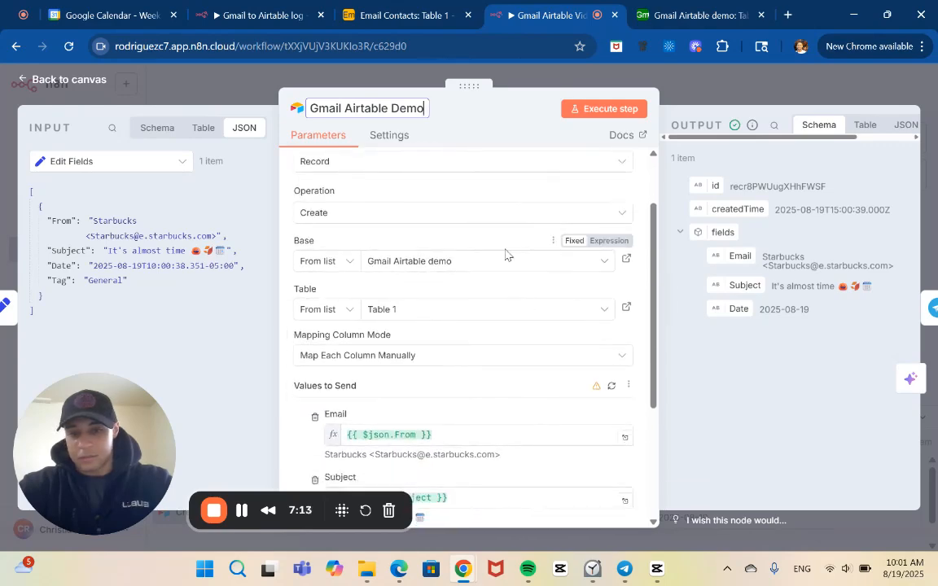
pyautogui.scroll(-5, 483, 379)
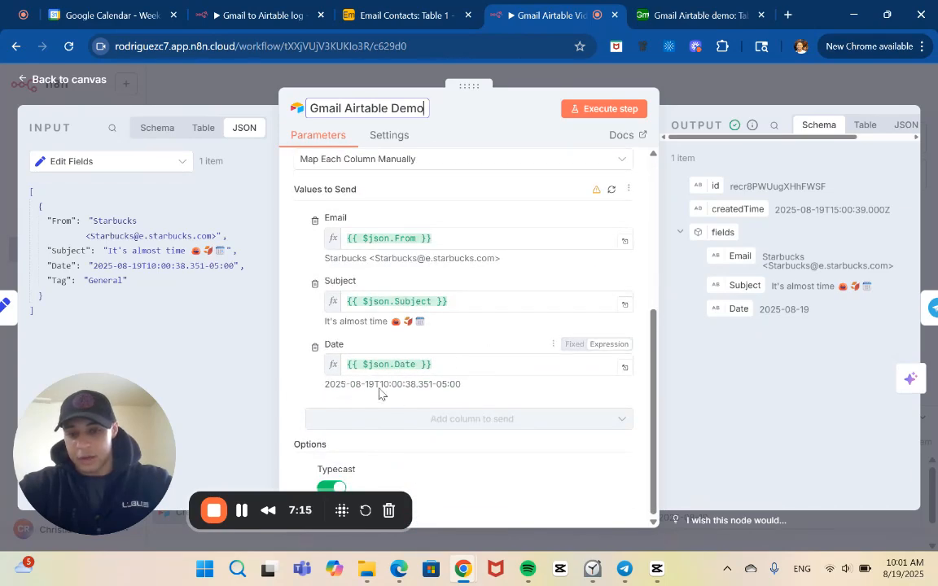
pyautogui.scroll(2, 466, 301)
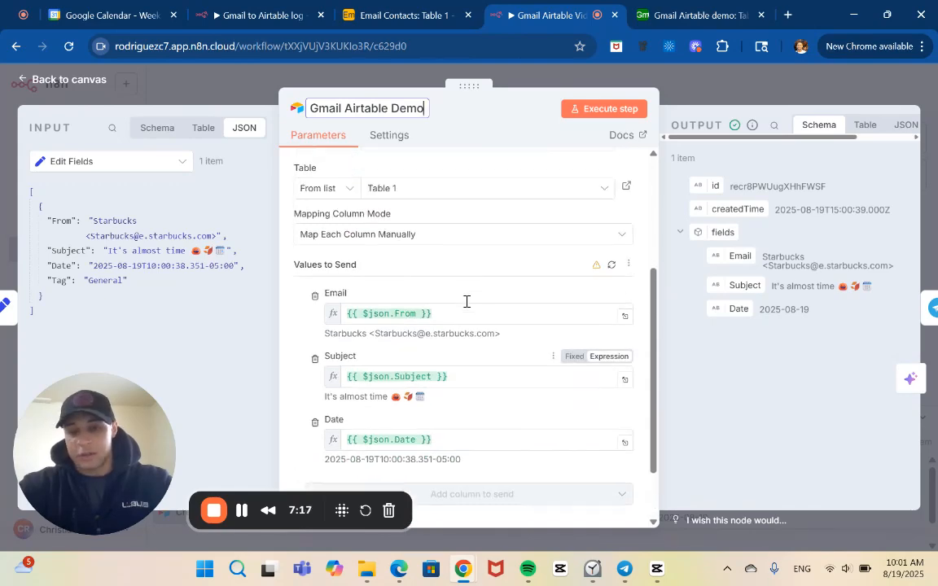
pyautogui.scroll(2, 466, 301)
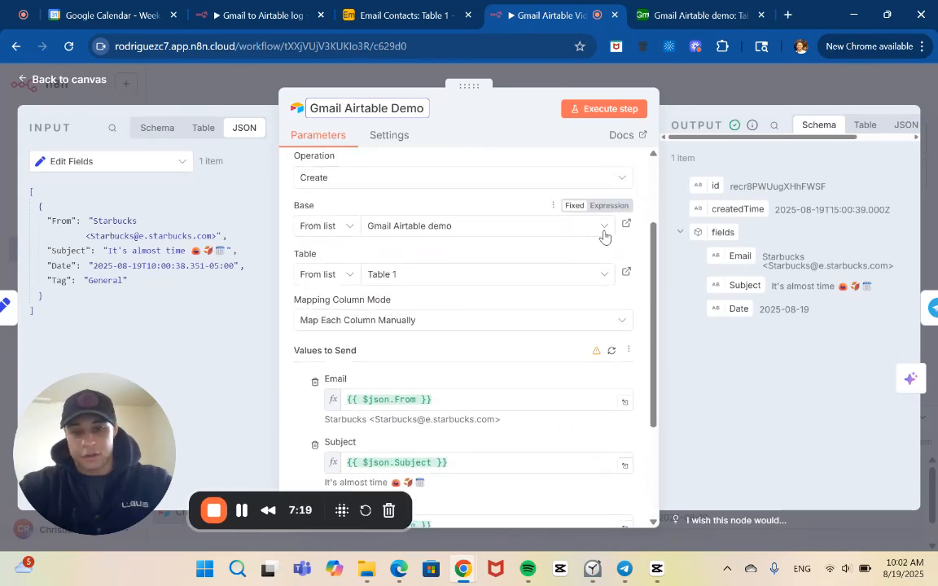
pyautogui.scroll(3, 604, 236)
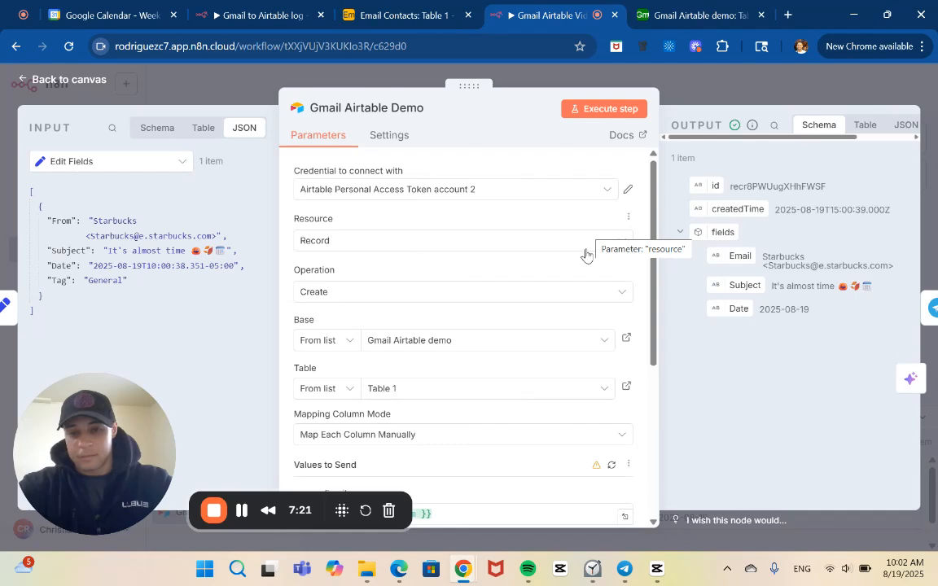
# Reload the table's columns by switching the base to Contacts list and back to Gmail Airtable demo, selecting Table 1.
pyautogui.click(605, 345)
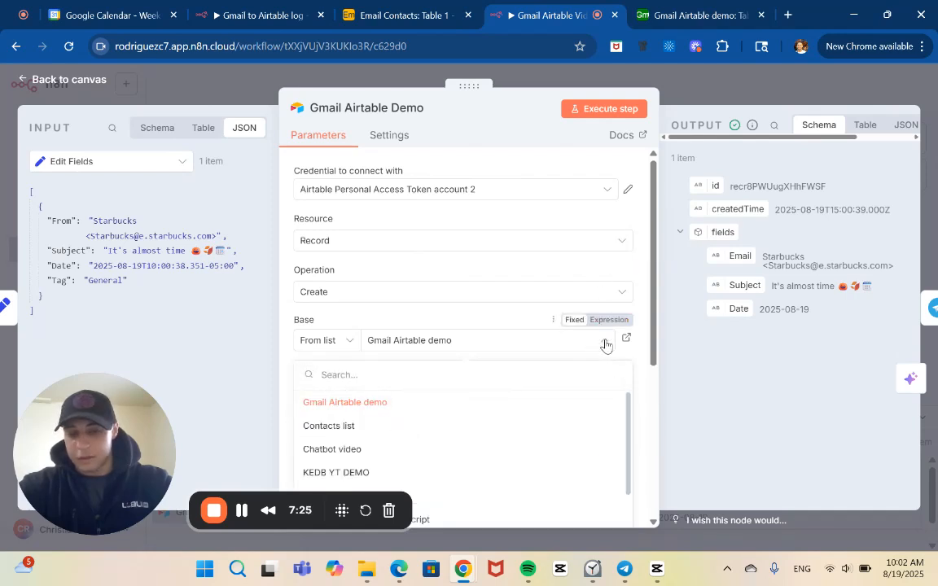
pyautogui.click(452, 427)
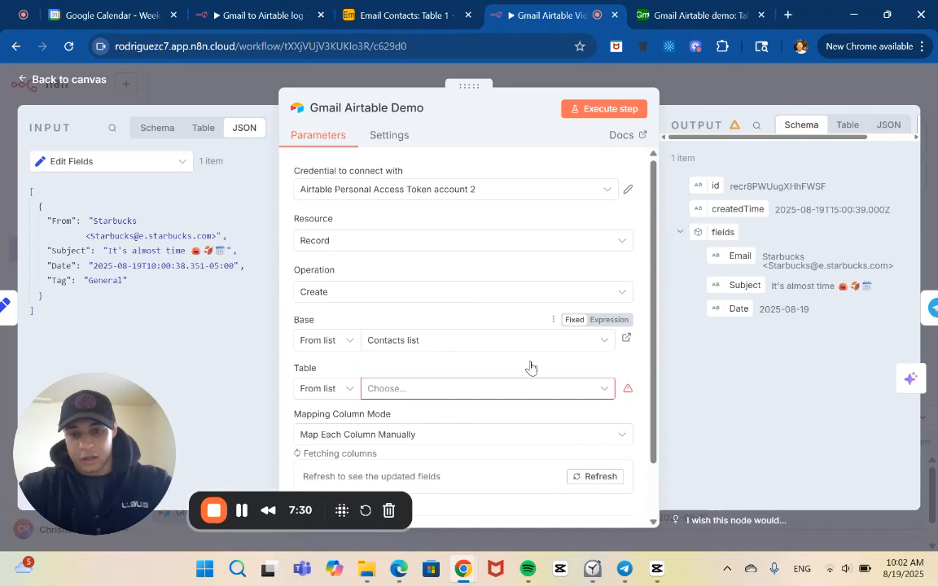
pyautogui.click(606, 344)
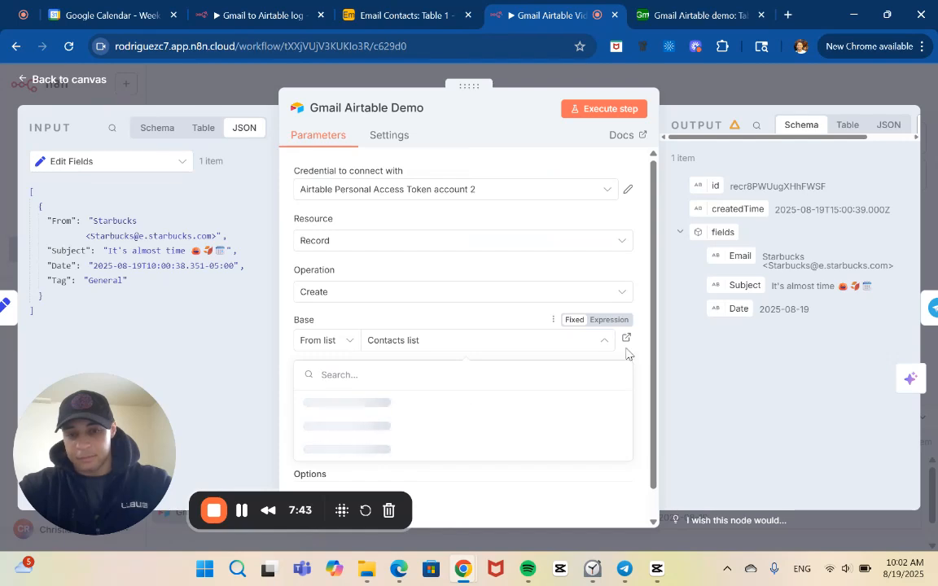
pyautogui.click(638, 324)
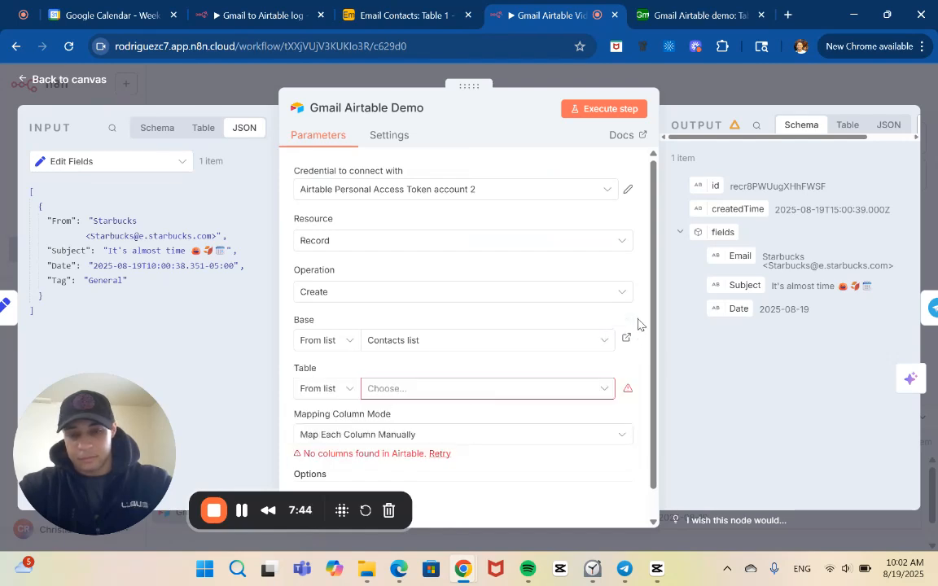
pyautogui.click(601, 341)
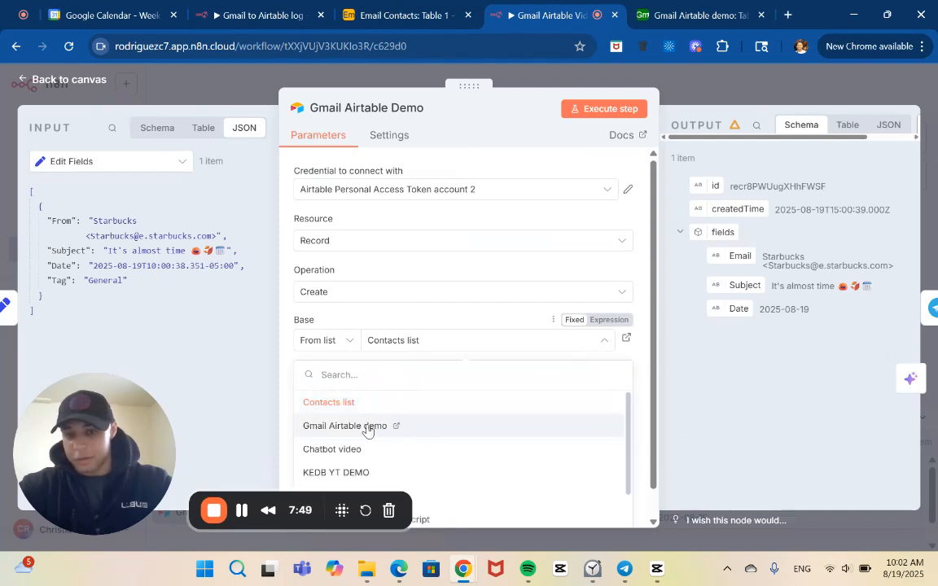
pyautogui.click(370, 429)
pyautogui.click(417, 392)
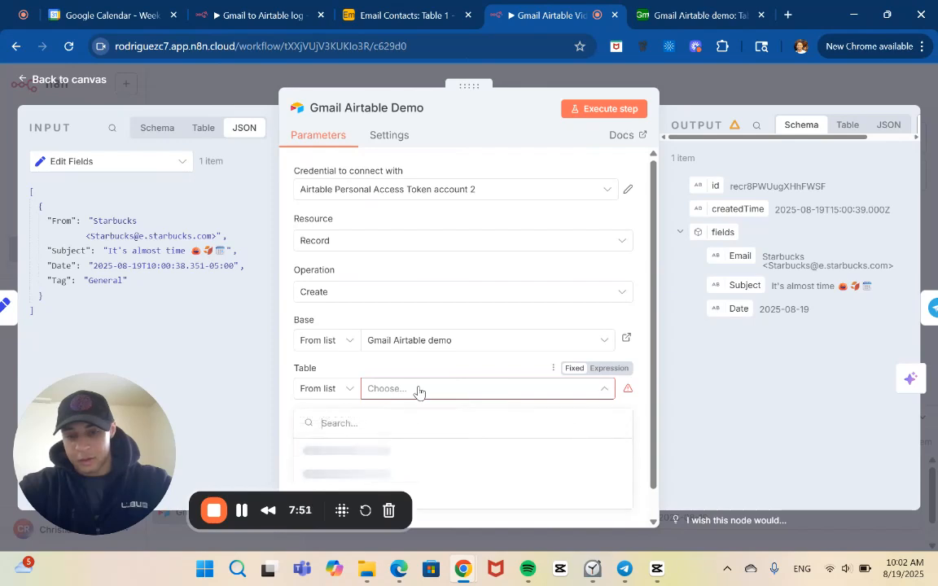
pyautogui.click(369, 452)
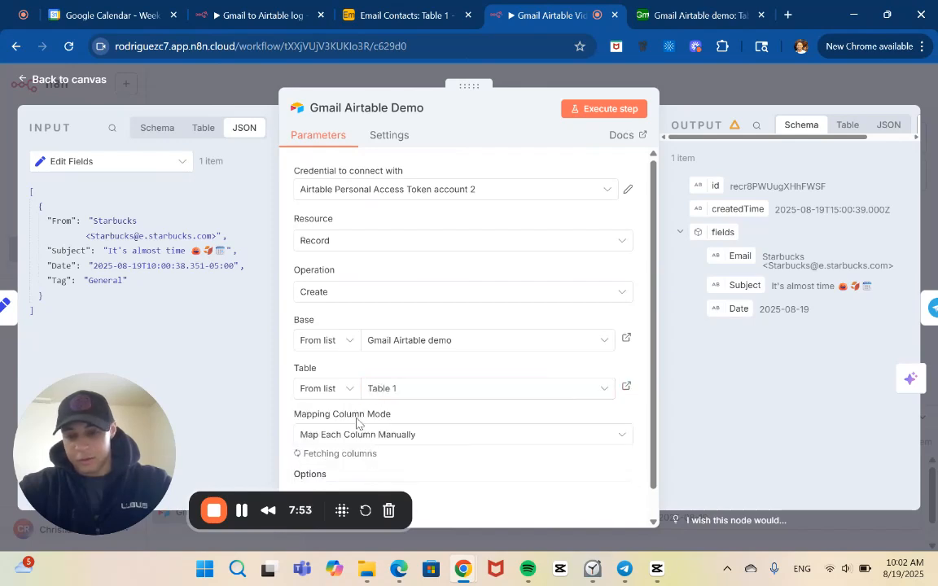
# Map the Email, Subject, Date and Tag values to send to the From, Subject, Date and Tag fields from Edit Fields.
pyautogui.scroll(-3, 358, 418)
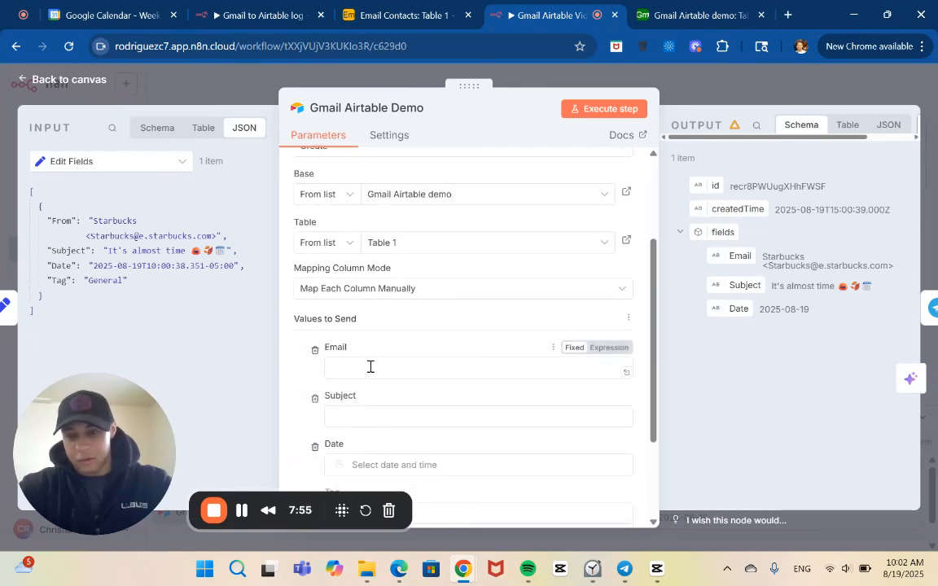
pyautogui.click(370, 367)
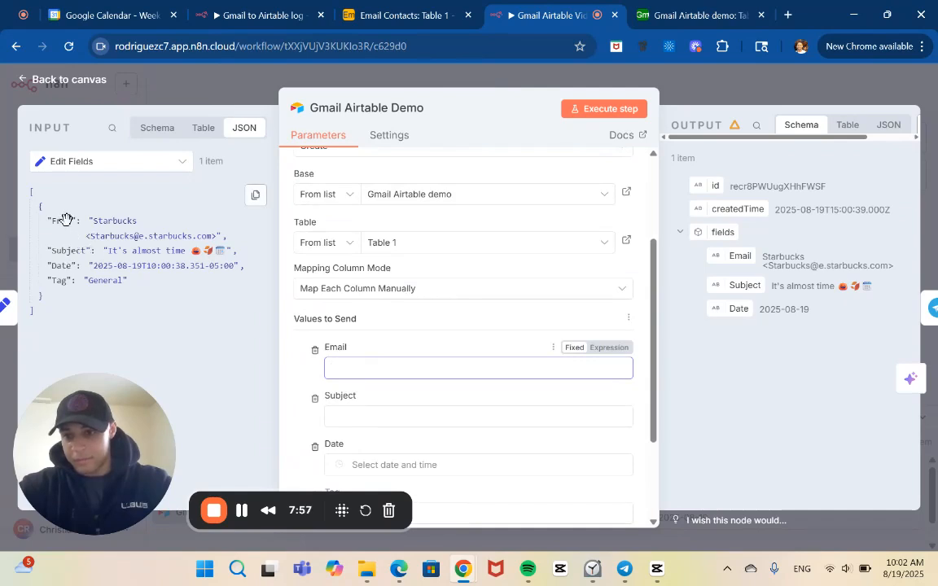
pyautogui.moveTo(65, 220); pyautogui.dragTo(348, 363)
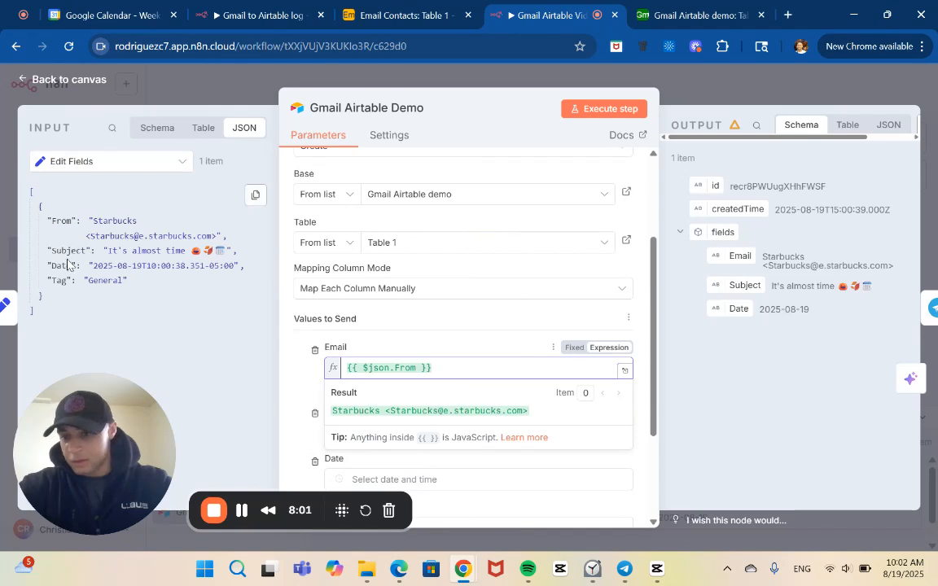
pyautogui.moveTo(64, 250); pyautogui.dragTo(343, 437)
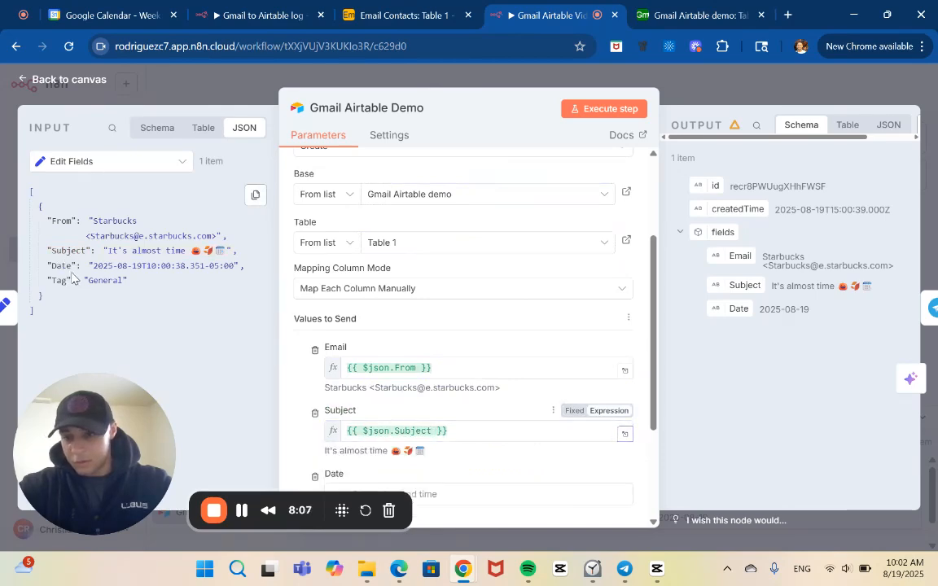
pyautogui.moveTo(62, 265); pyautogui.dragTo(447, 499)
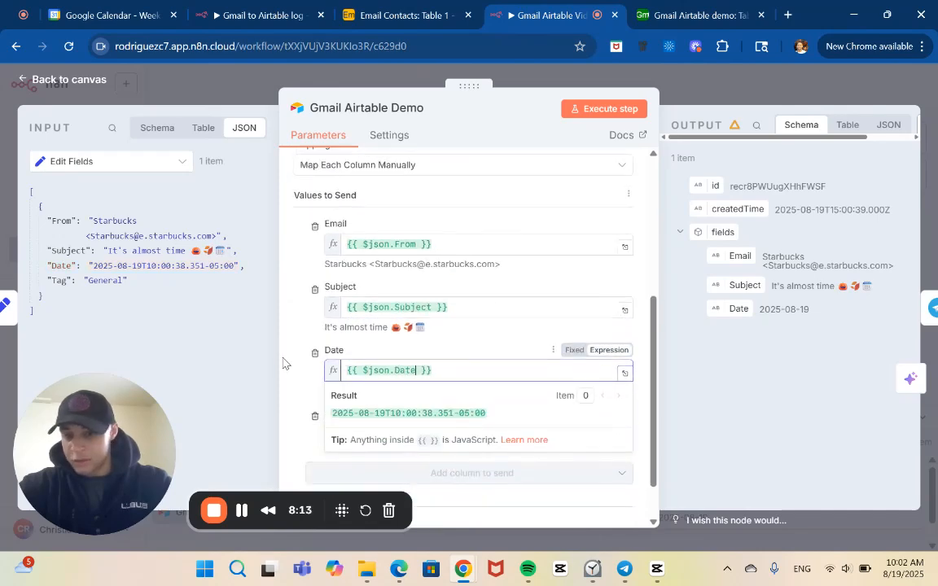
pyautogui.click(290, 385)
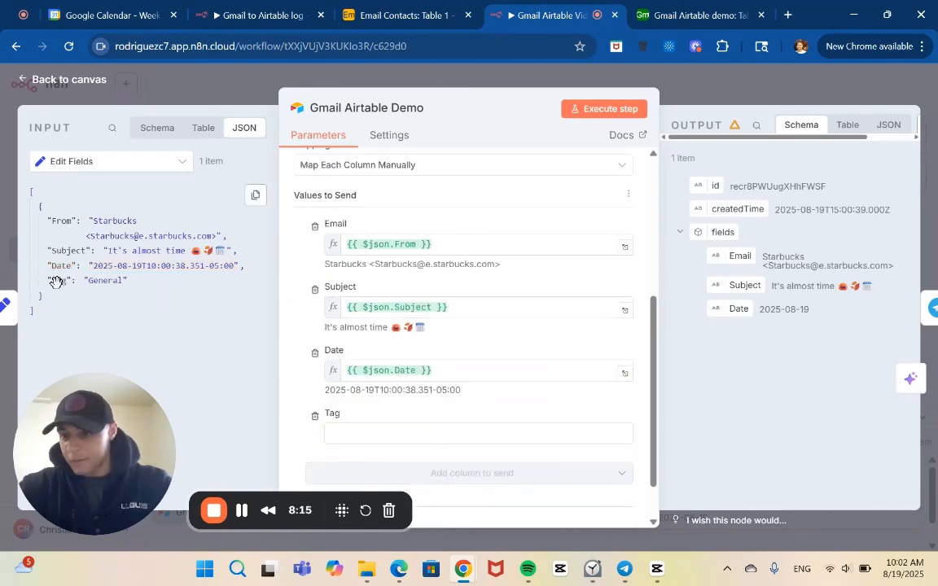
pyautogui.moveTo(52, 282); pyautogui.dragTo(398, 437)
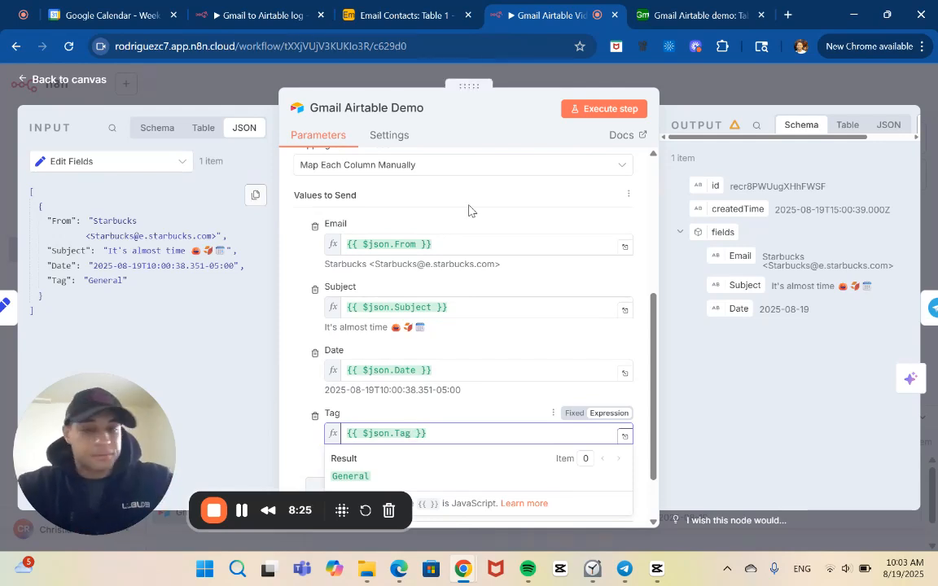
# Execute the Gmail Airtable Demo node, return to the canvas and request that the execution stop.
pyautogui.click(615, 108)
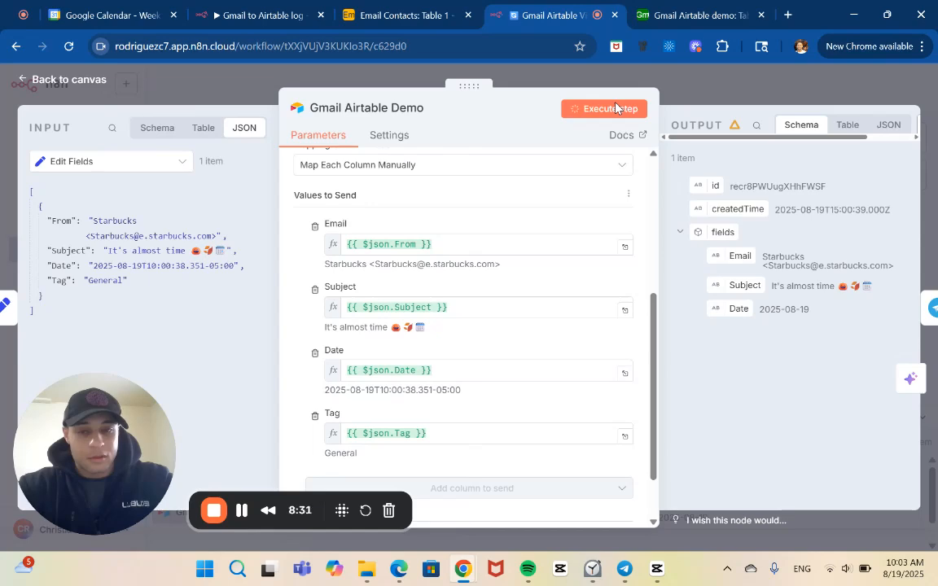
pyautogui.click(634, 78)
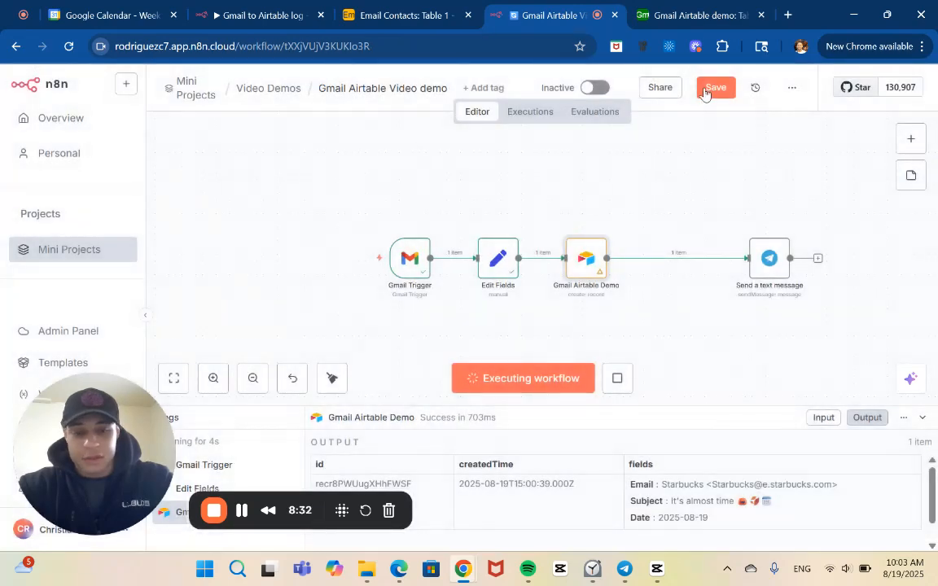
pyautogui.click(621, 384)
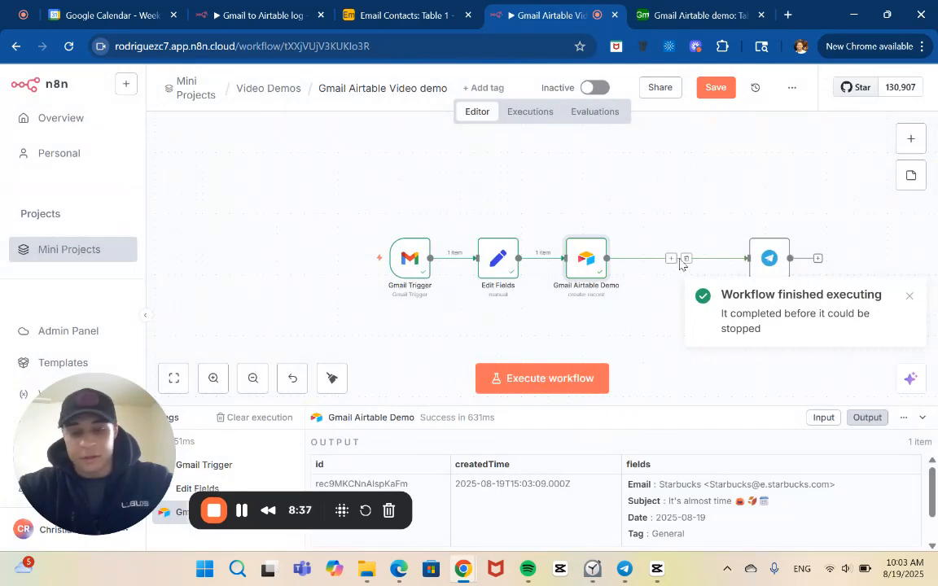
# Put the Email, Subject and Date expressions in the Telegram node's message text on separate lines.
pyautogui.doubleClick(768, 263)
pyautogui.scroll(-2, 559, 350)
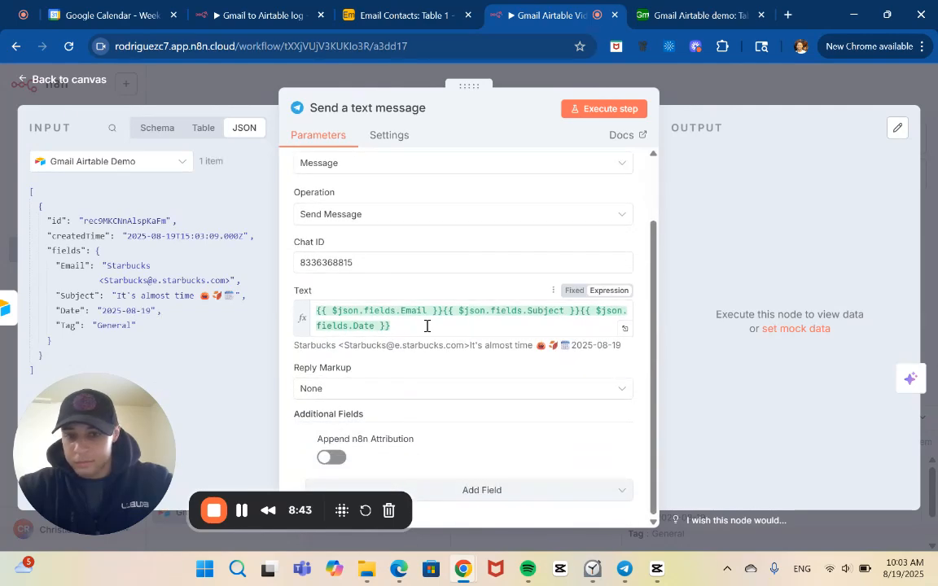
pyautogui.click(442, 314)
pyautogui.press('Return')
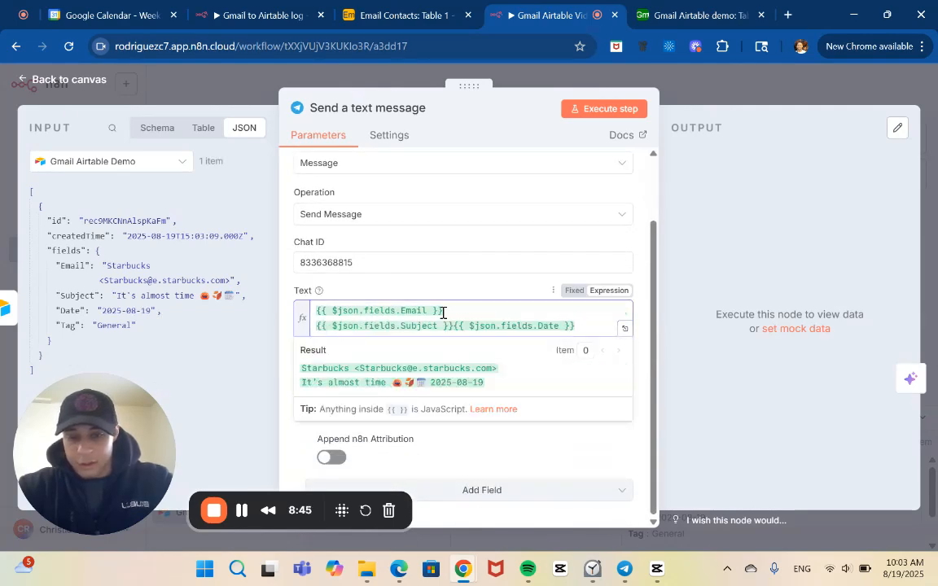
pyautogui.click(453, 325)
pyautogui.press('Return')
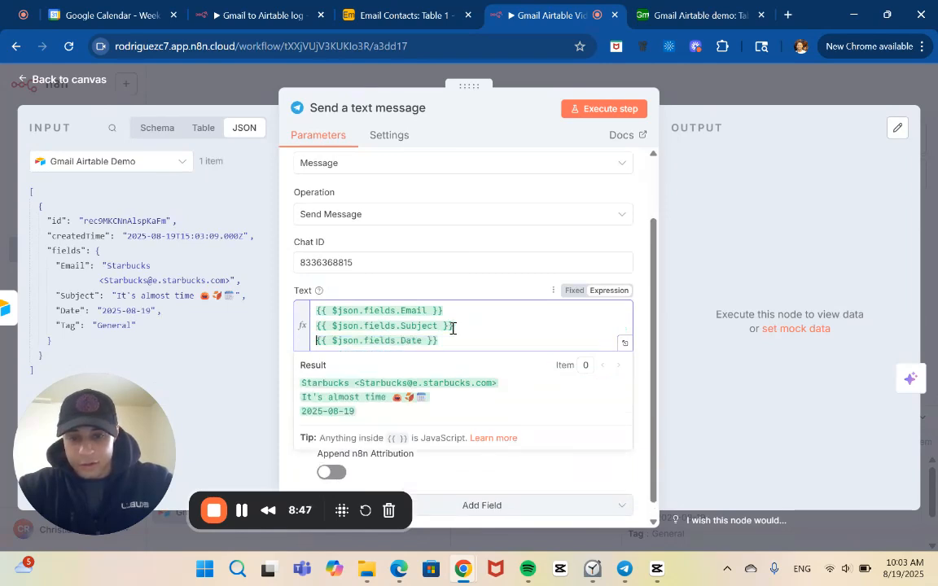
# Add the Tag field from the Airtable output to the message text on its own line below Date.
pyautogui.scroll(-1, 457, 347)
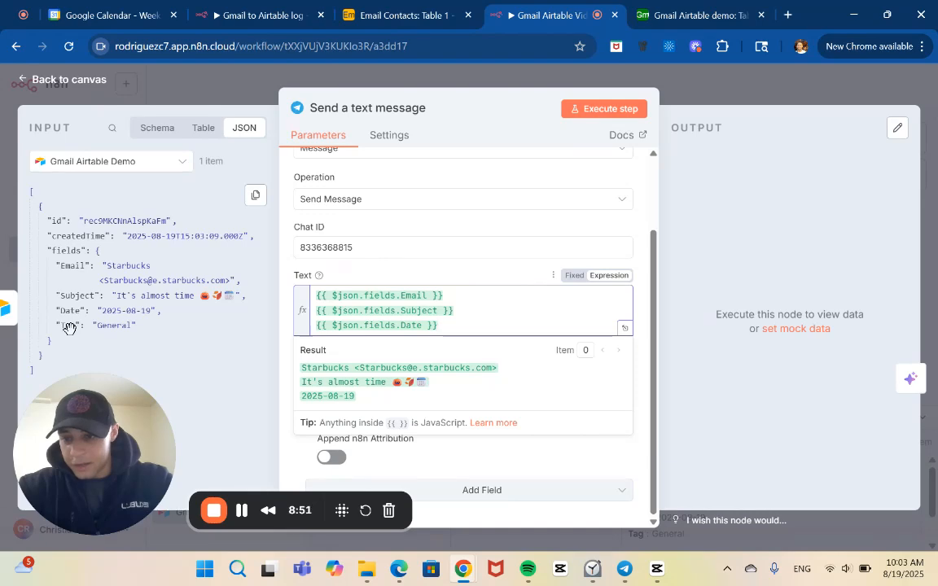
pyautogui.moveTo(67, 325); pyautogui.dragTo(447, 332)
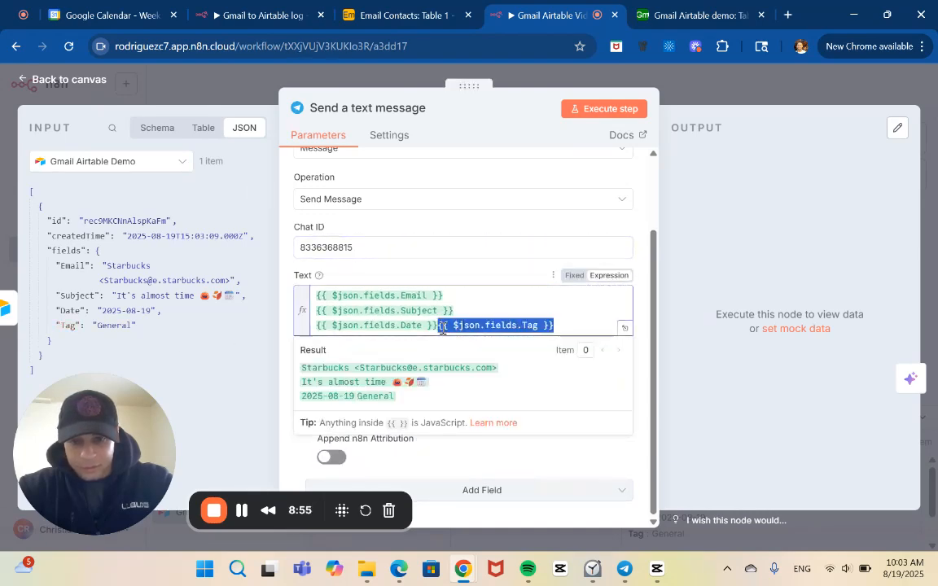
pyautogui.click(443, 329)
pyautogui.press('Return')
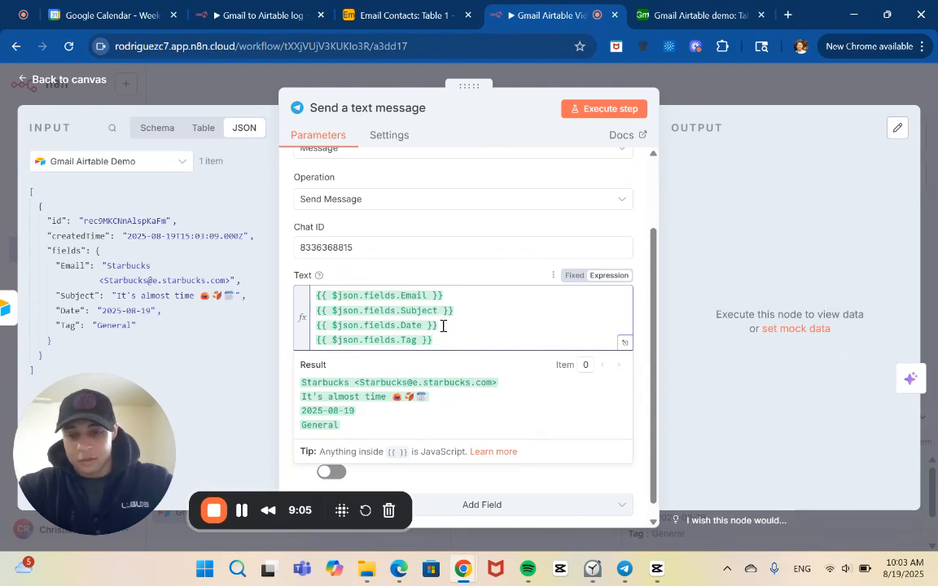
# Move the Date expression in the message text to its own line below Tag by removing and re-inserting it.
pyautogui.moveTo(443, 326); pyautogui.dragTo(331, 326)
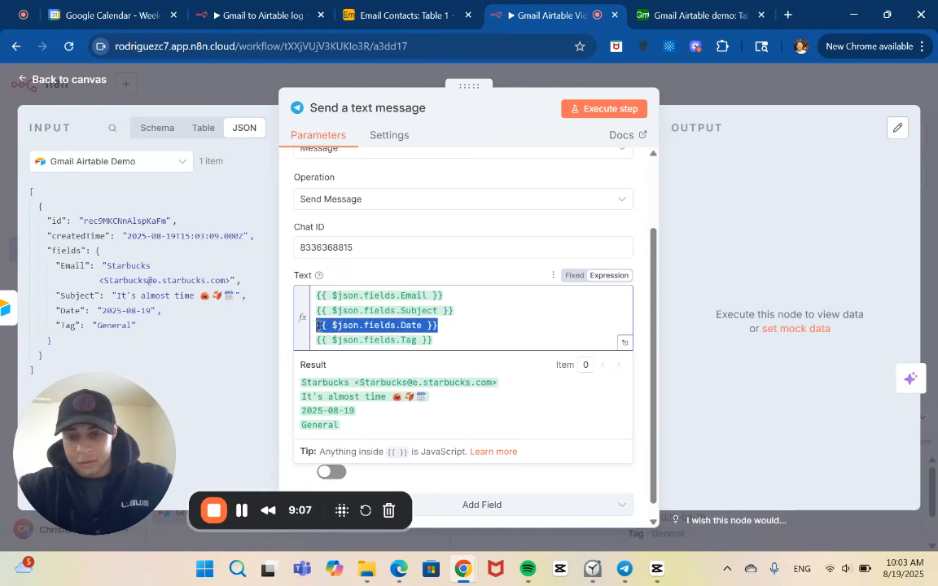
pyautogui.press('BackSpace')
pyautogui.press('BackSpace')
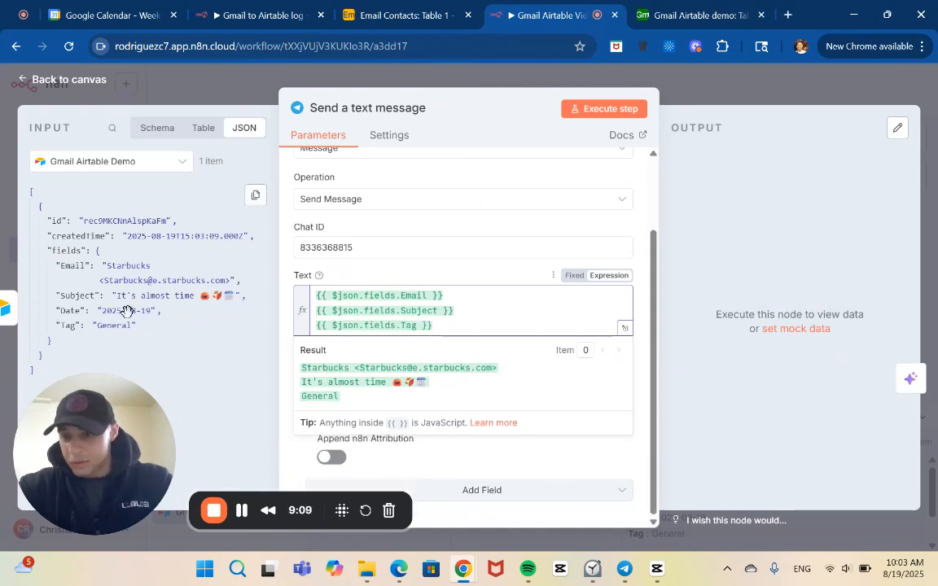
pyautogui.moveTo(68, 312); pyautogui.dragTo(452, 342)
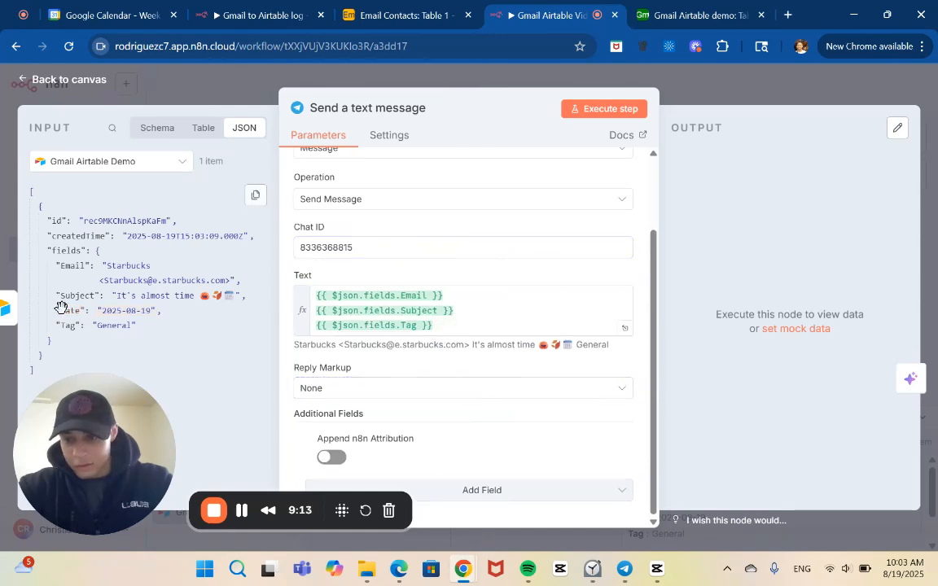
pyautogui.moveTo(67, 311); pyautogui.dragTo(436, 325)
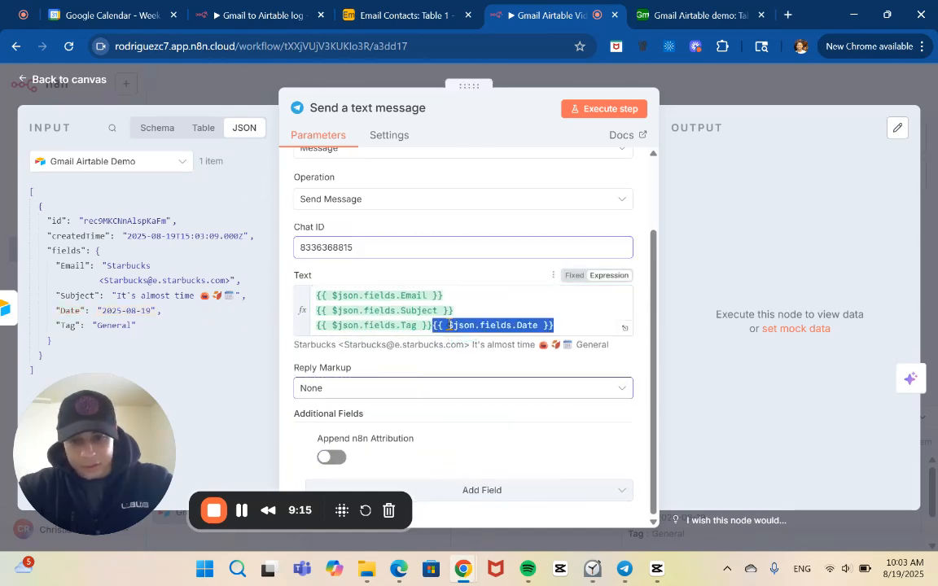
pyautogui.click(432, 325)
pyautogui.press('Return')
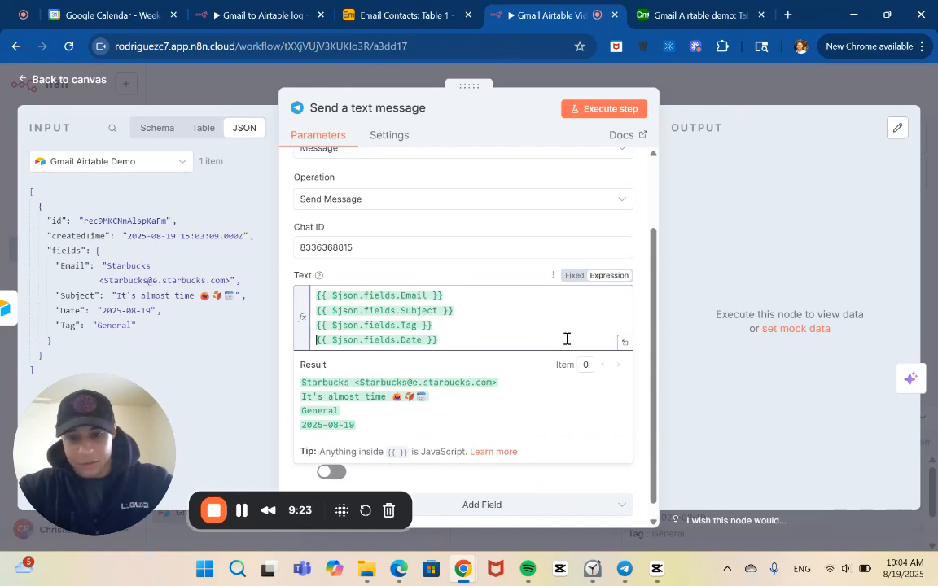
# Execute the Send a text message node and return to the canvas.
pyautogui.click(616, 112)
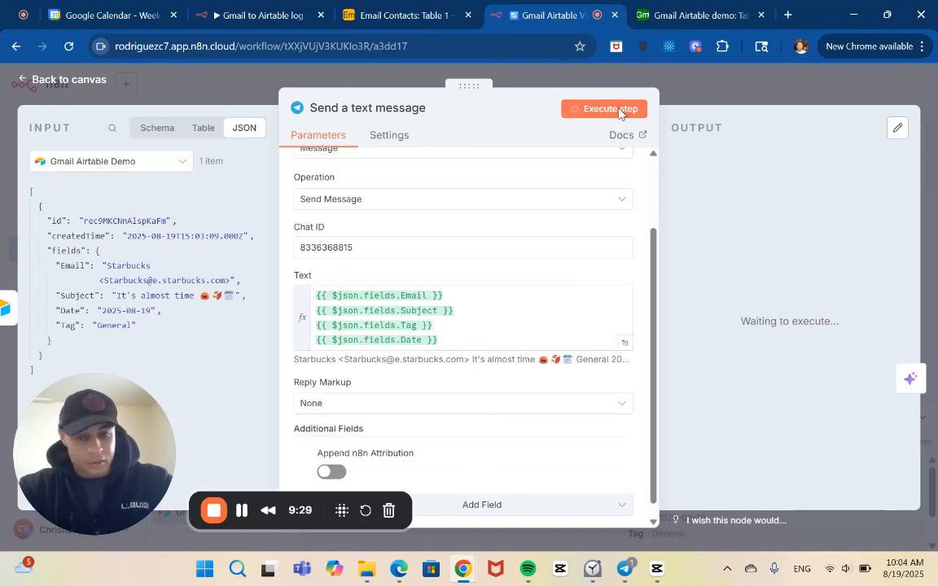
pyautogui.scroll(-1, 633, 392)
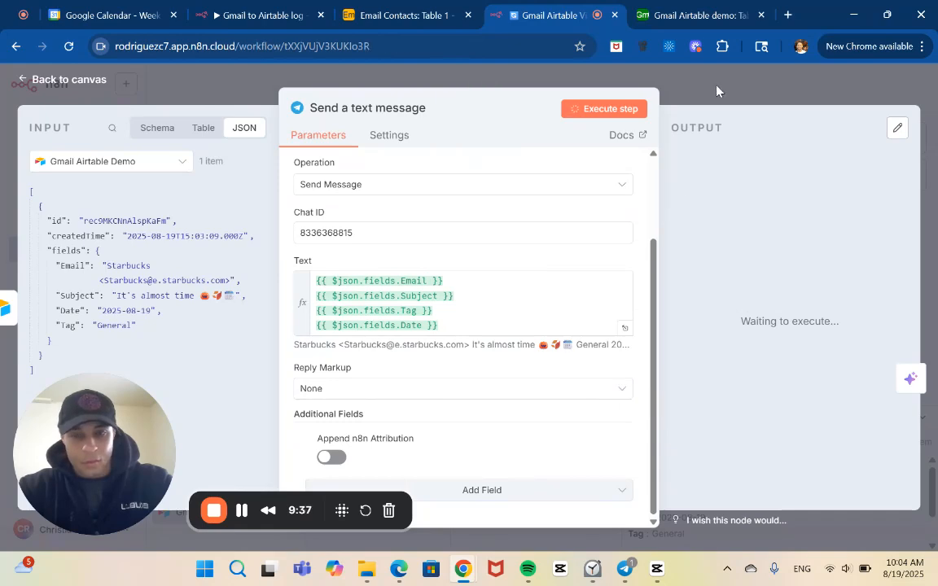
pyautogui.click(644, 76)
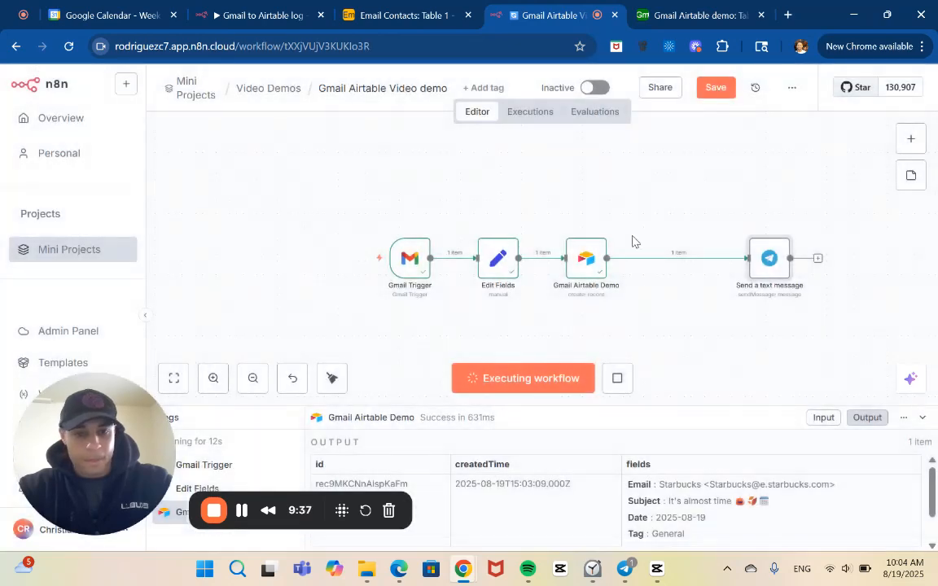
# Review the Gmail Airtable Demo node's mapped values and output fields, and return to the canvas.
pyautogui.doubleClick(577, 259)
pyautogui.scroll(-5, 590, 345)
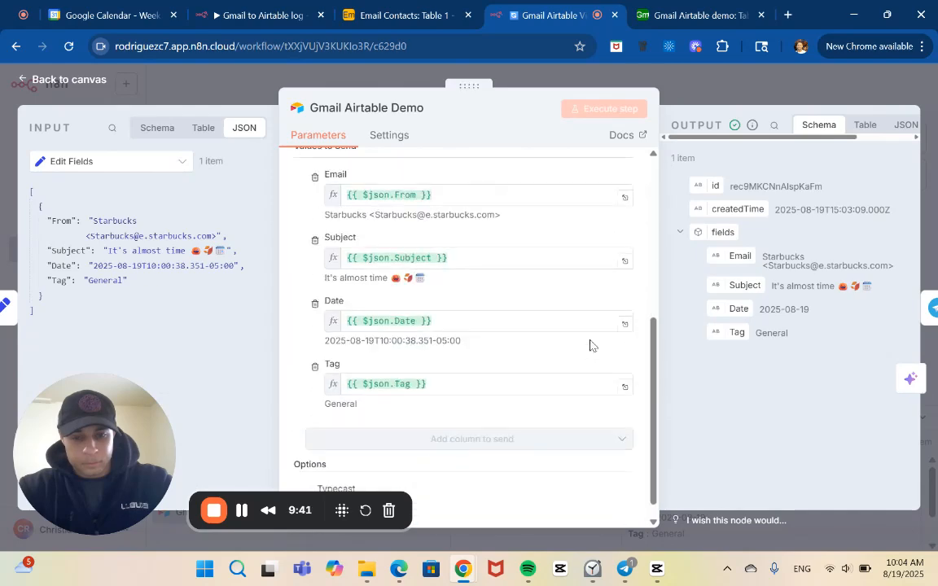
pyautogui.click(674, 86)
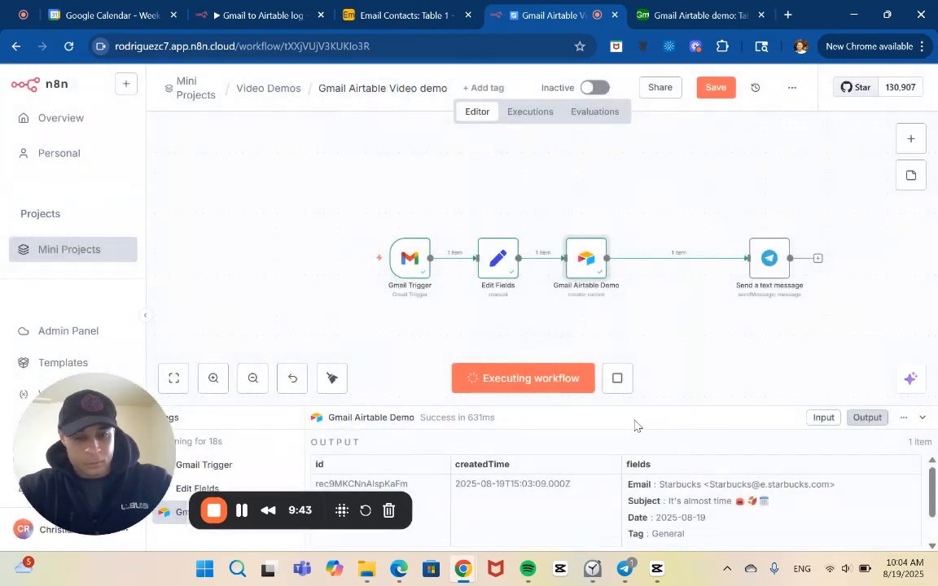
# Request that the running execution stop and save the workflow.
pyautogui.click(617, 383)
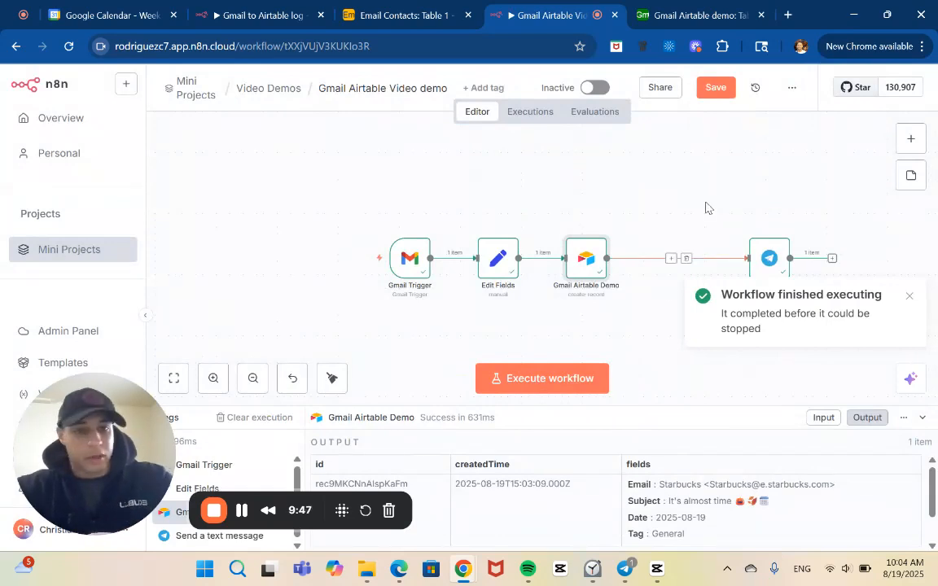
pyautogui.click(716, 88)
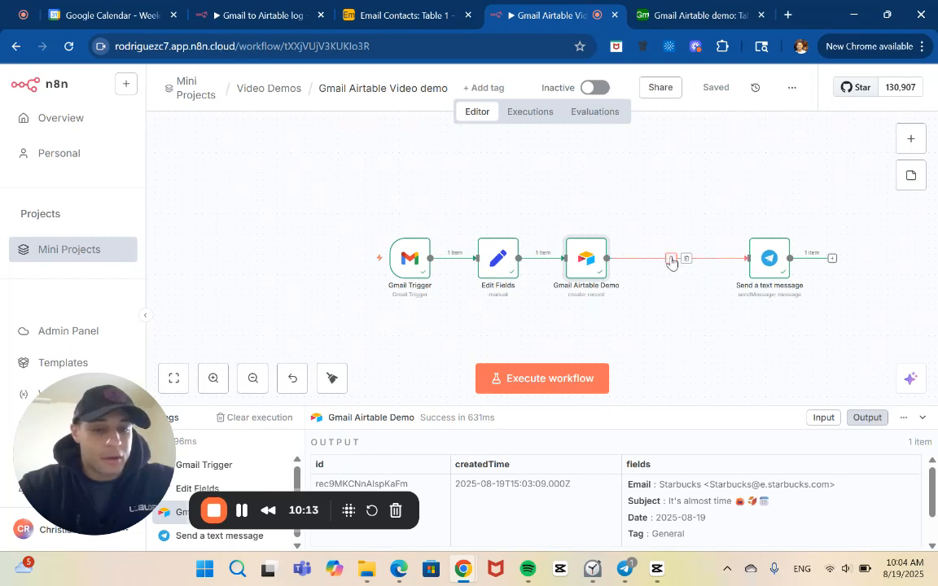
# Insert a Switch node between the Gmail Airtable Demo and Send a text message nodes.
pyautogui.click(671, 259)
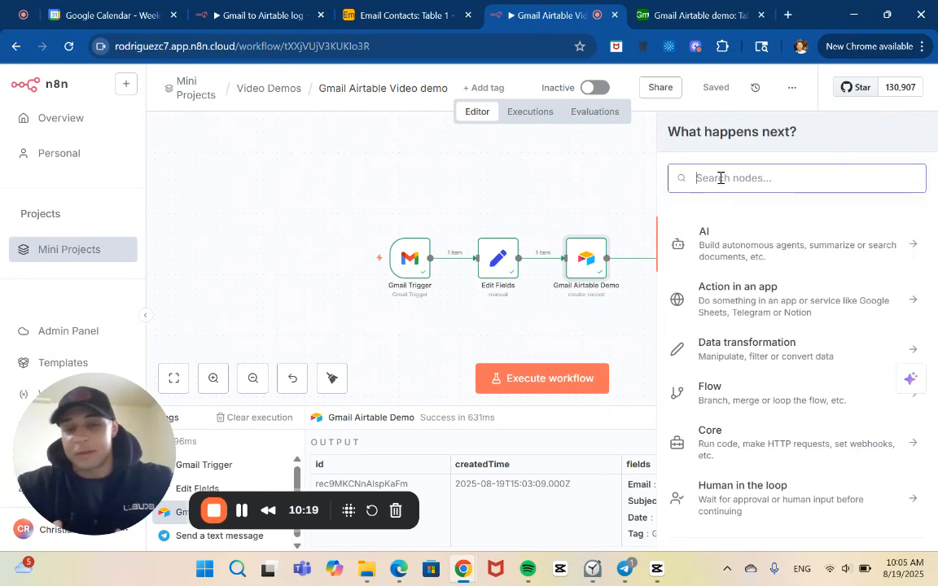
pyautogui.write('sw')
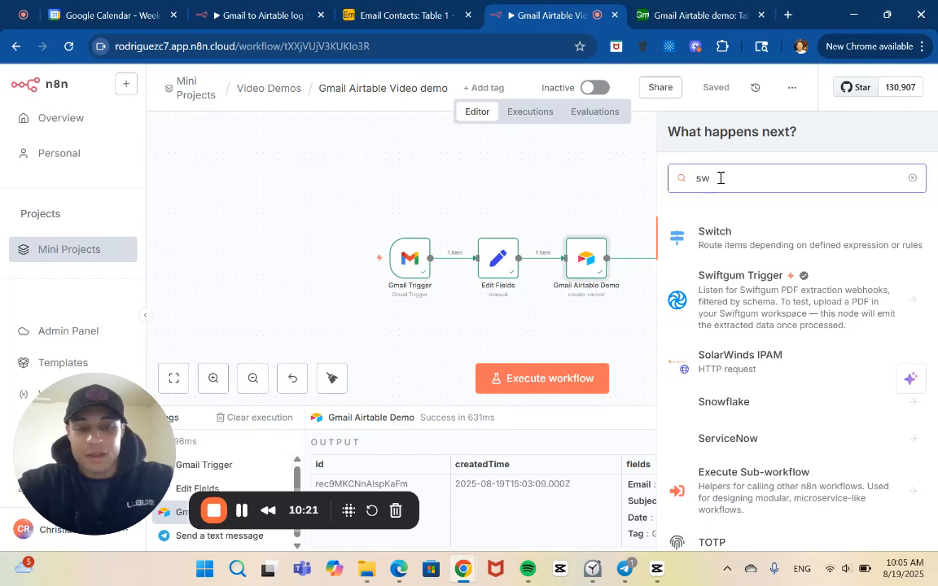
pyautogui.click(769, 242)
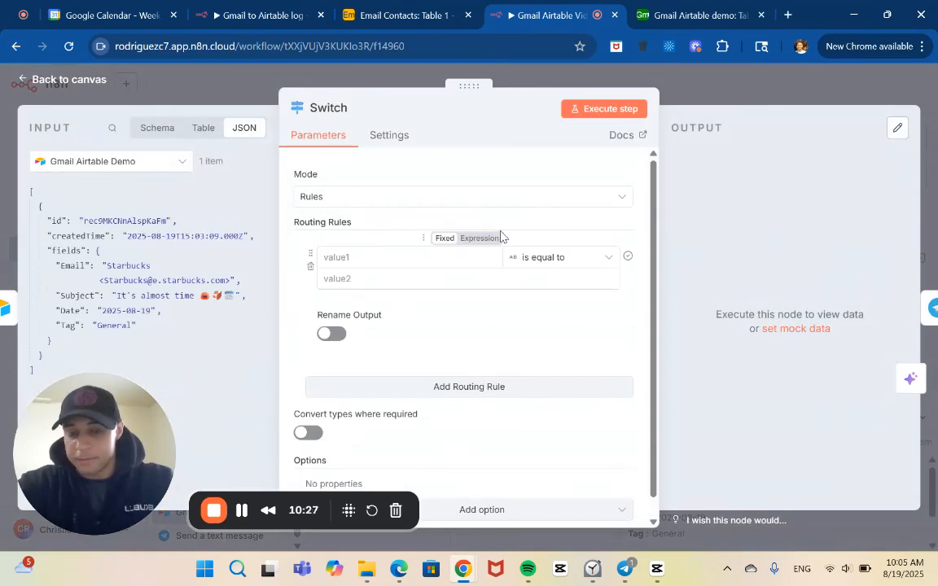
pyautogui.click(452, 259)
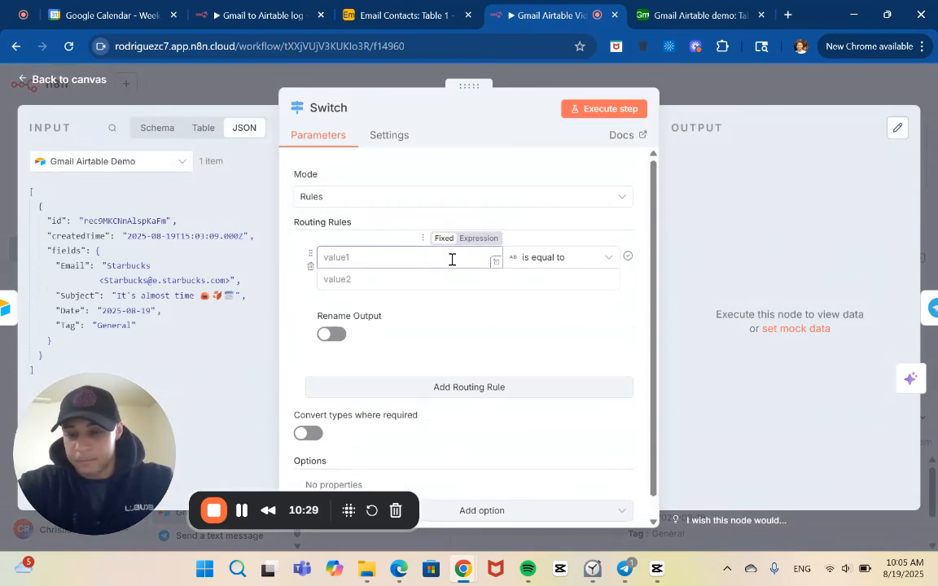
pyautogui.scroll(-1, 452, 259)
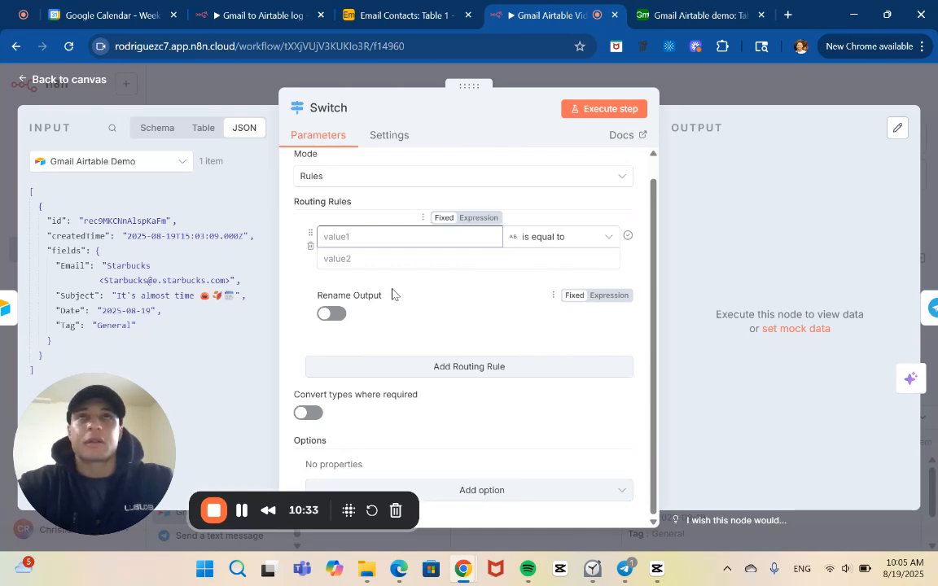
pyautogui.click(241, 517)
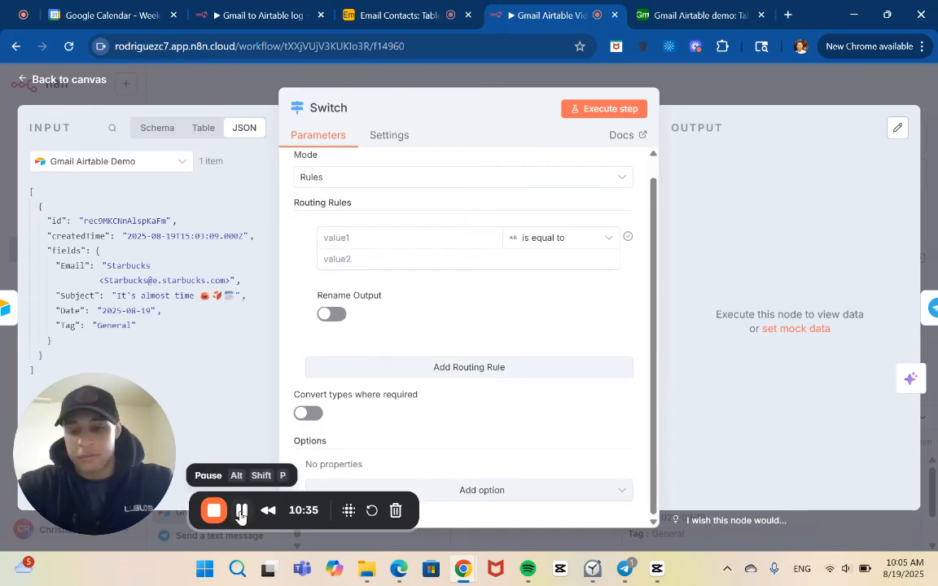
pyautogui.scroll(1, 388, 261)
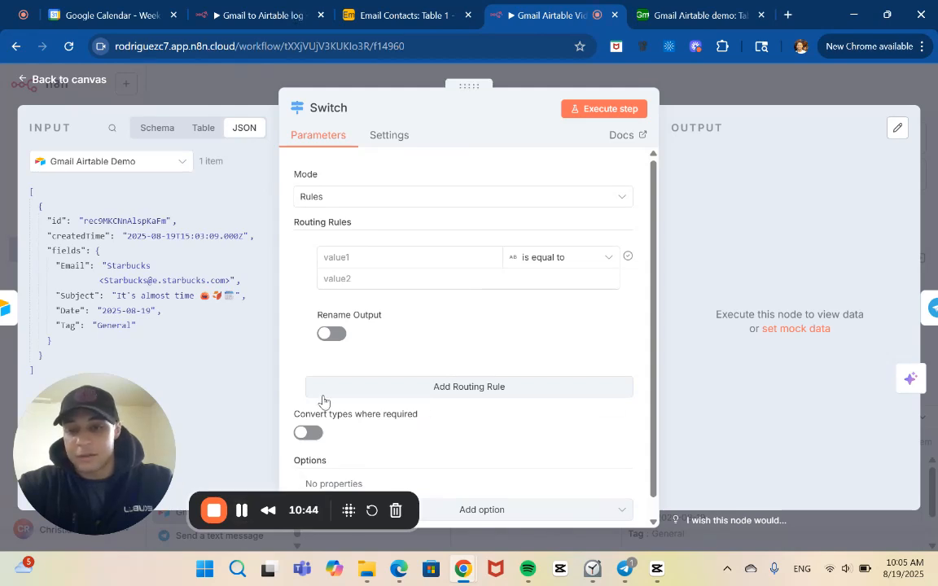
# Set the Switch node's first routing rule to match when the Airtable Email field contains the string Skool.
pyautogui.click(417, 254)
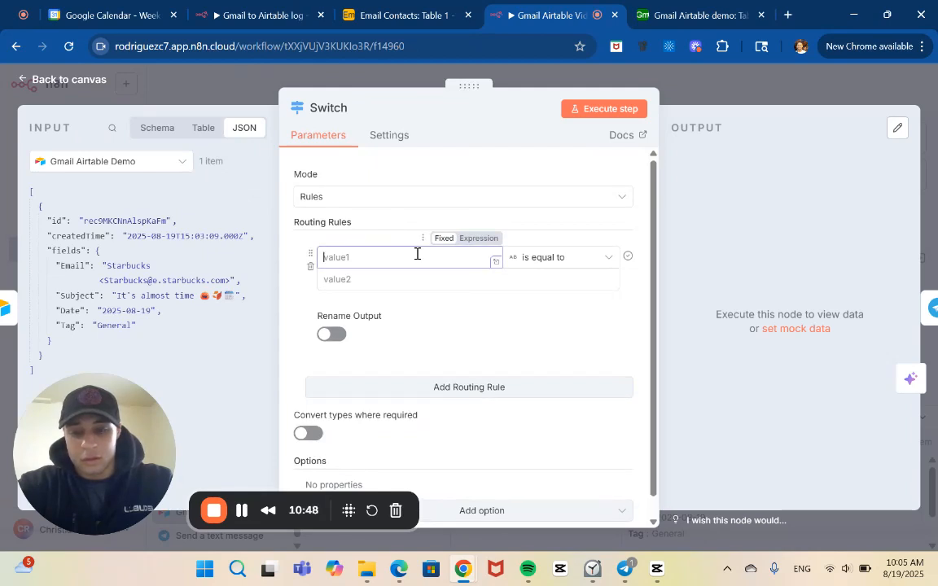
pyautogui.click(417, 281)
pyautogui.write('Skoo')
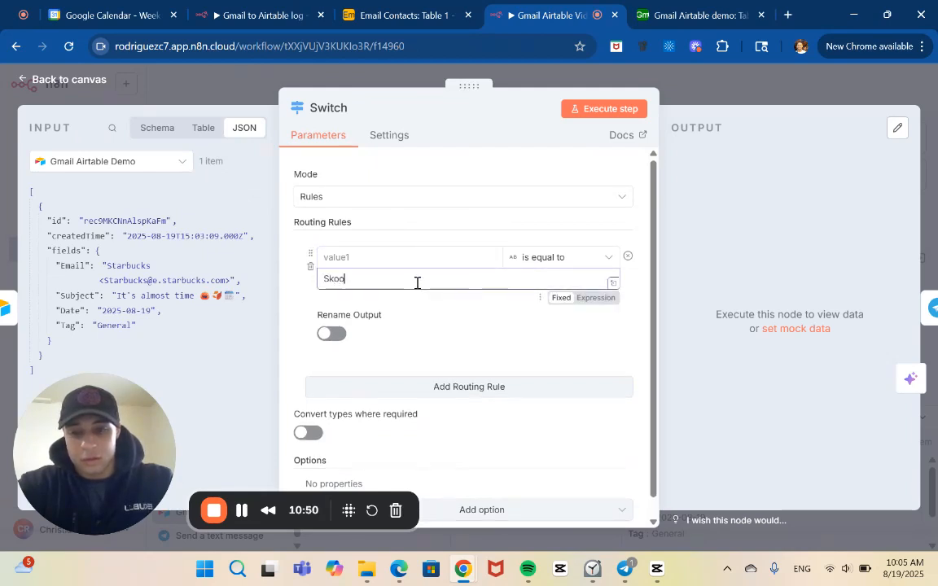
pyautogui.write('l')
pyautogui.click(574, 258)
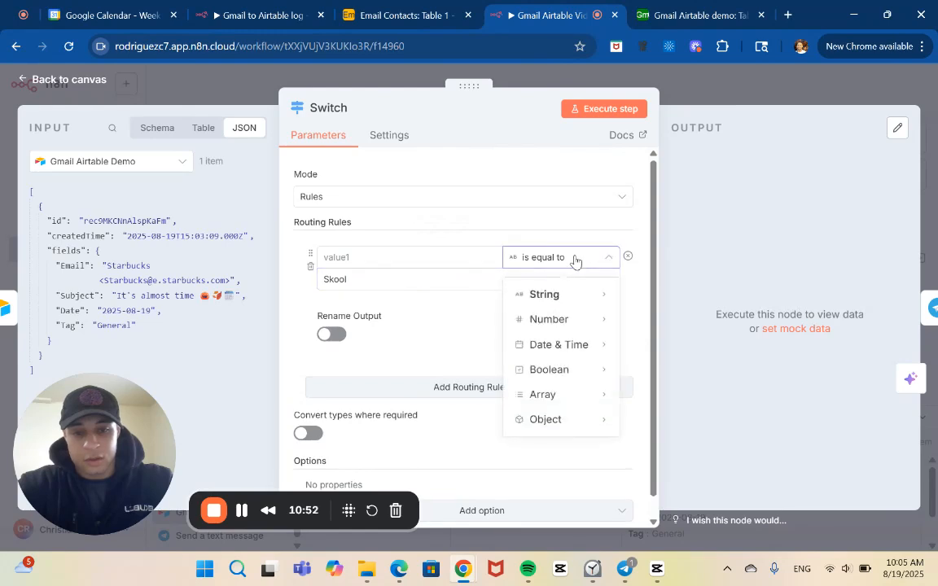
pyautogui.moveTo(568, 305)
pyautogui.click(656, 358)
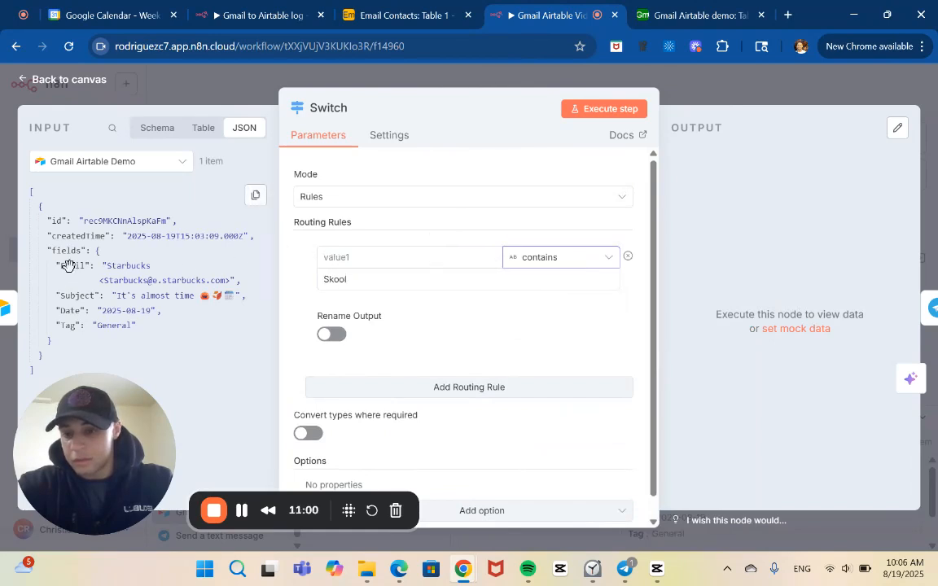
pyautogui.moveTo(69, 265); pyautogui.dragTo(339, 267)
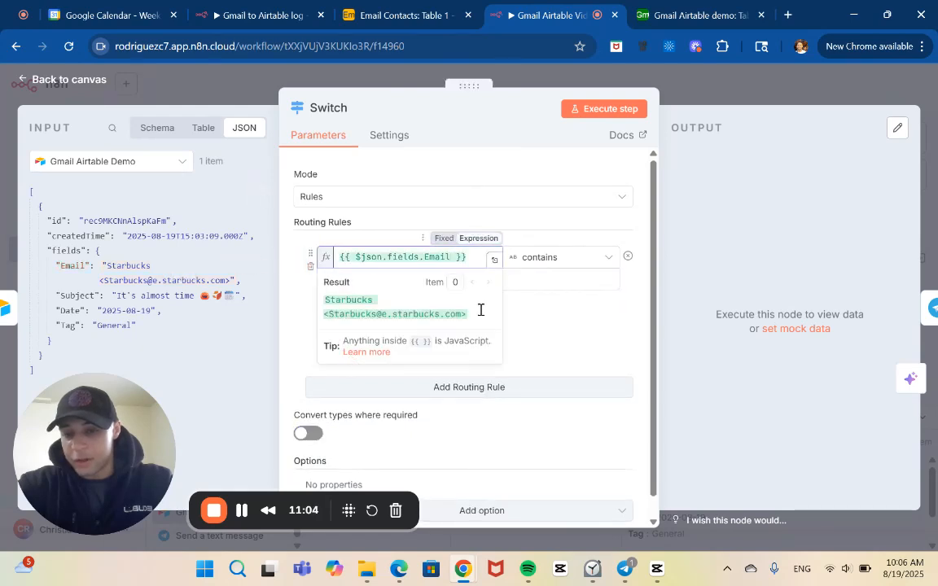
pyautogui.click(552, 332)
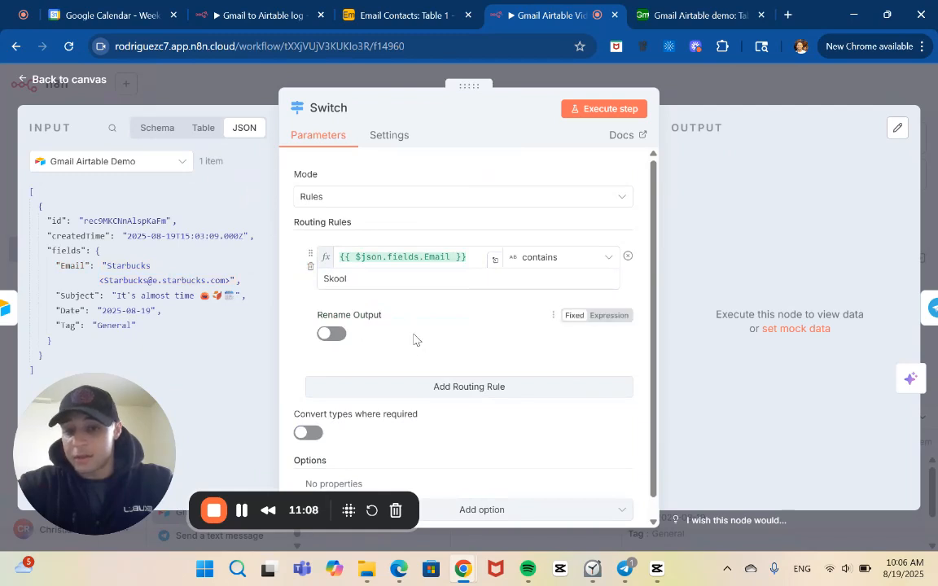
# Enable output renaming for the first routing rule and name its output Skool.
pyautogui.click(329, 333)
pyautogui.click(377, 383)
pyautogui.write('Skool')
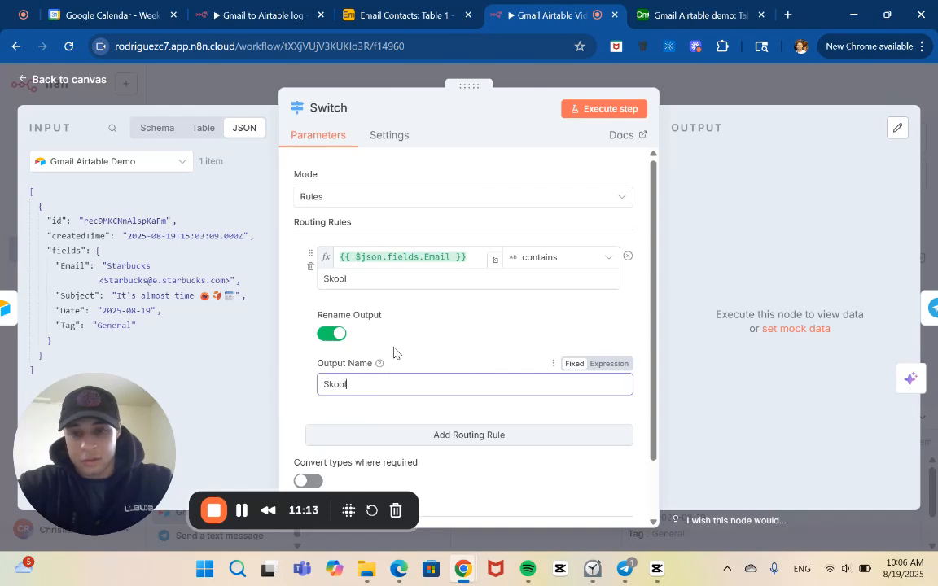
pyautogui.scroll(-1, 394, 351)
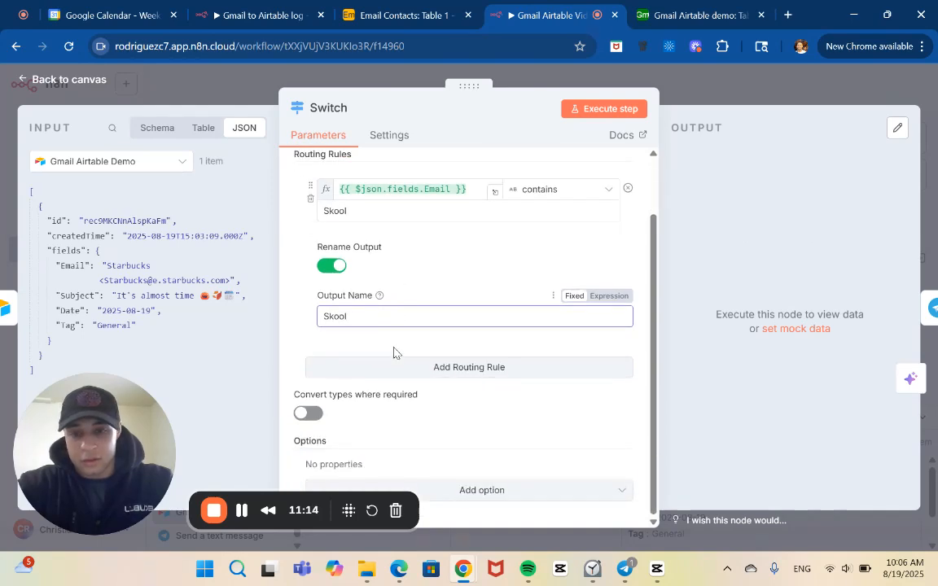
# Add a second routing rule to the Switch node that uses the string contains comparison with the value Zoom.
pyautogui.click(433, 367)
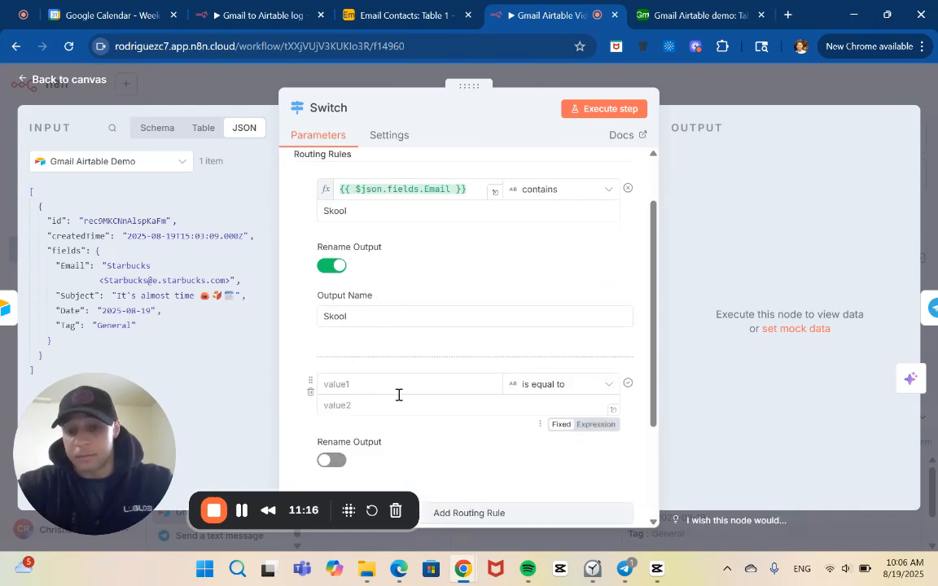
pyautogui.click(396, 410)
pyautogui.write('Zoom')
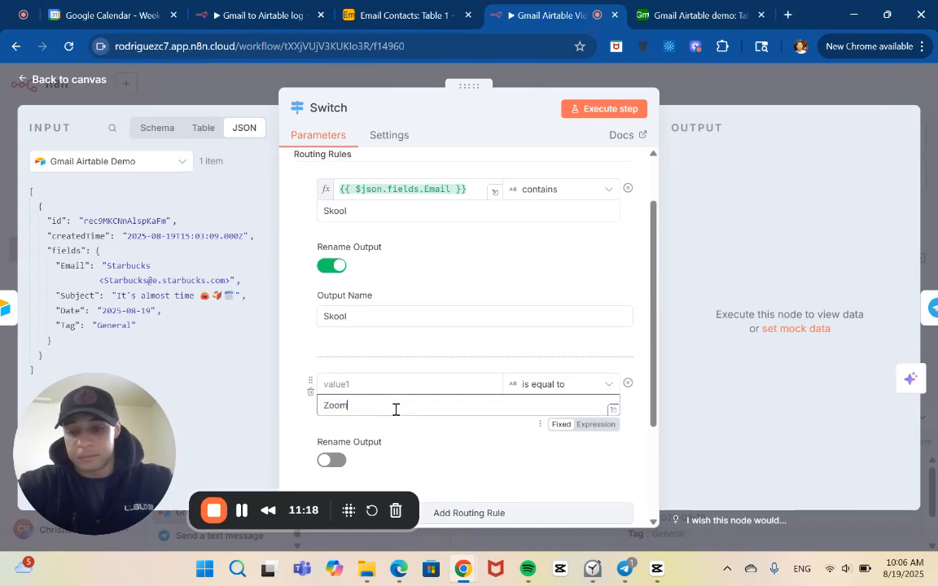
pyautogui.click(602, 386)
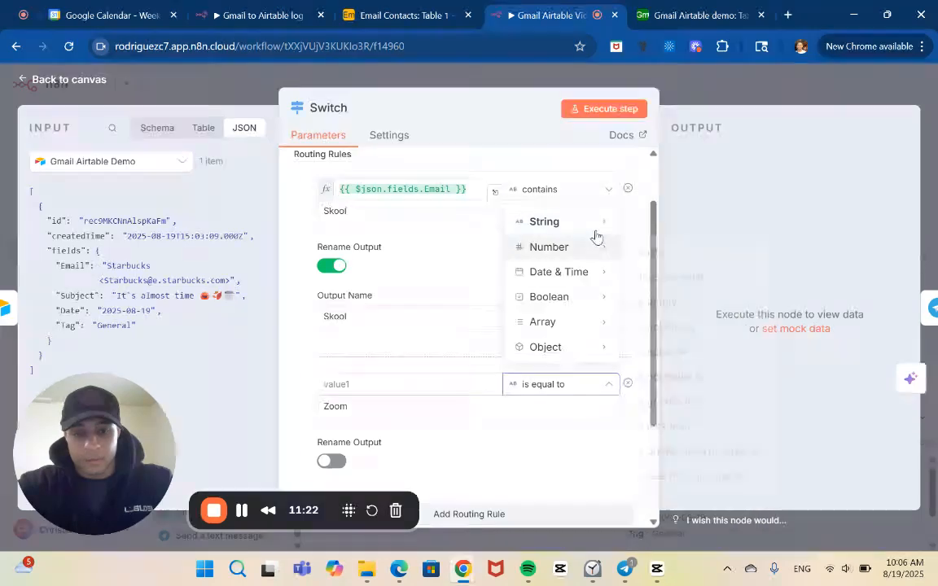
pyautogui.moveTo(594, 221)
pyautogui.click(641, 359)
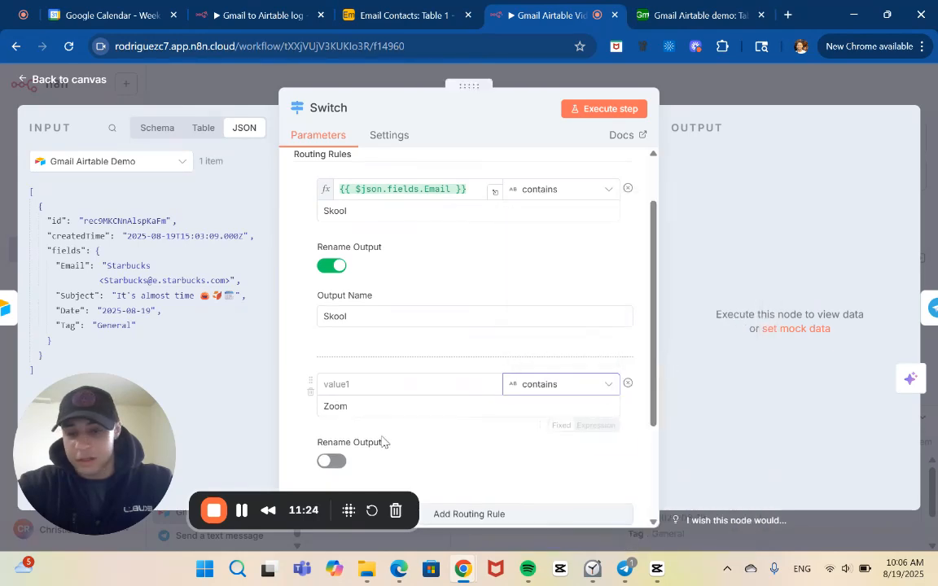
# Enable output renaming for the second routing rule and name its output Zoom.
pyautogui.scroll(-1, 376, 442)
pyautogui.click(330, 399)
pyautogui.click(370, 446)
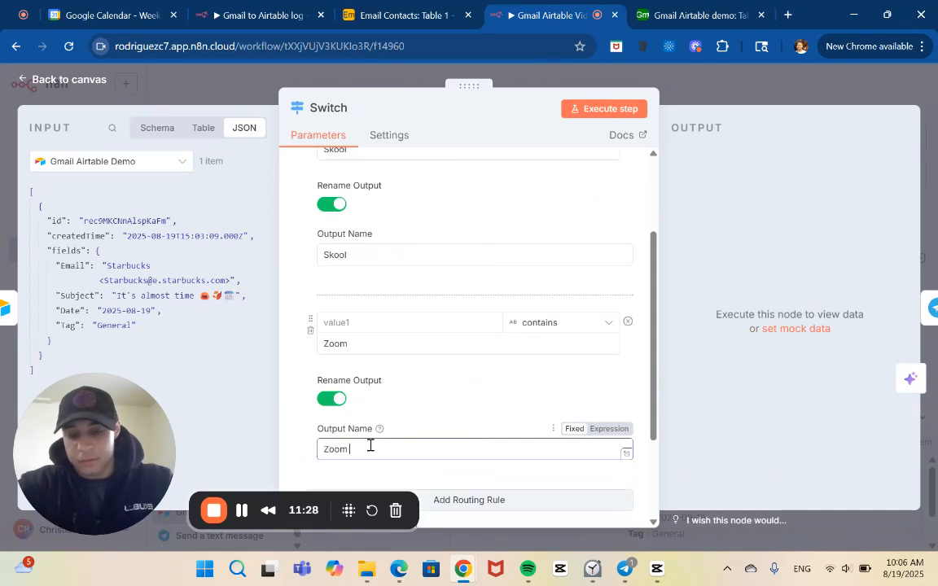
pyautogui.click(461, 419)
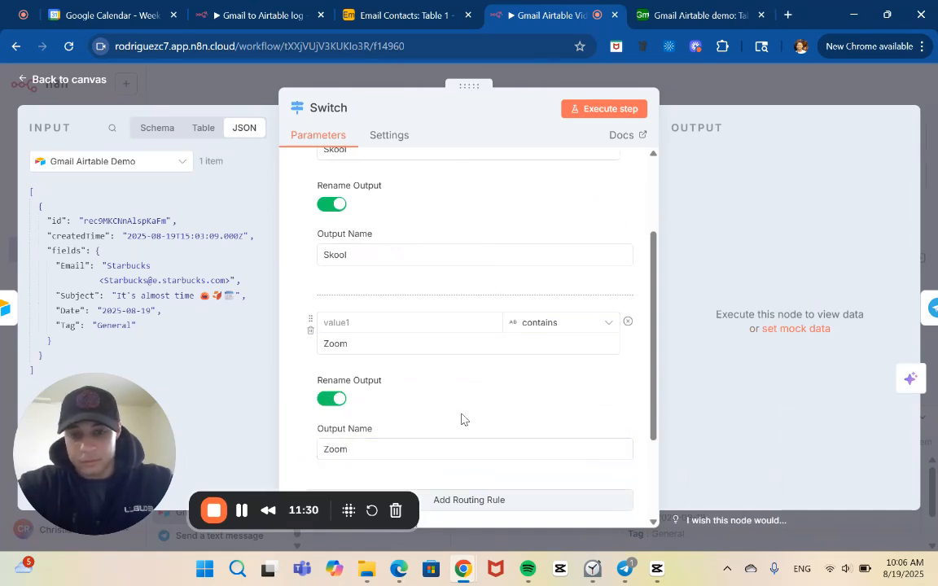
pyautogui.click(373, 344)
pyautogui.scroll(1, 372, 344)
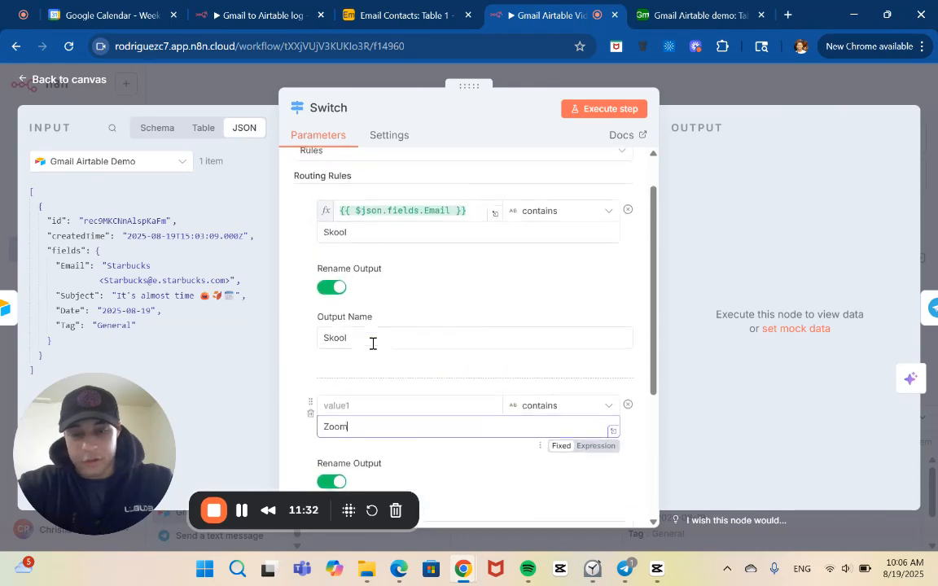
pyautogui.click(378, 235)
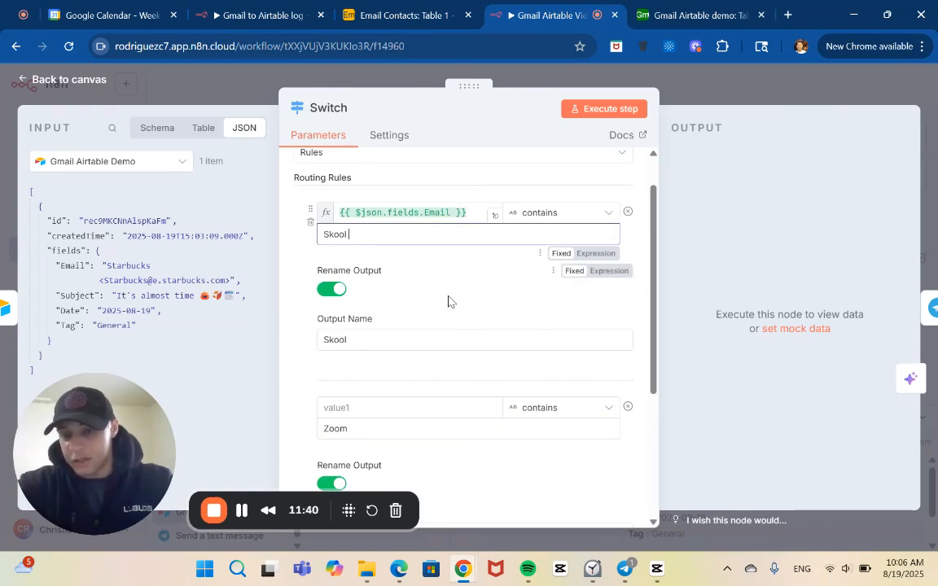
pyautogui.click(448, 211)
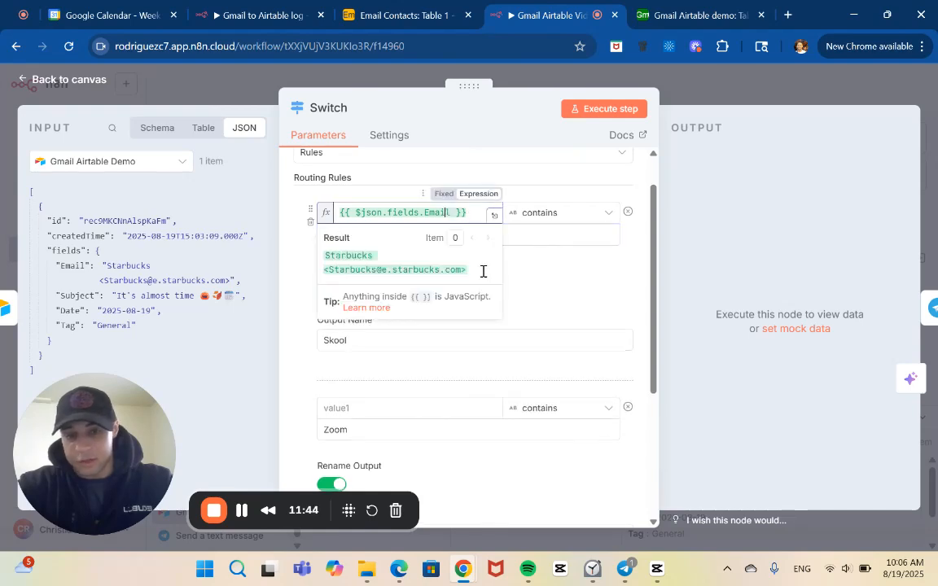
pyautogui.press('Right')
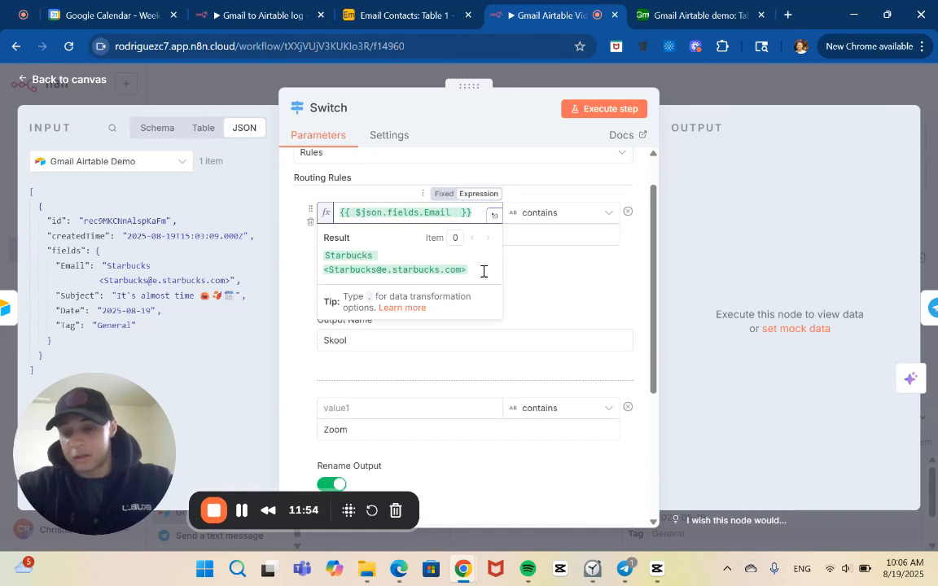
pyautogui.press('BackSpace')
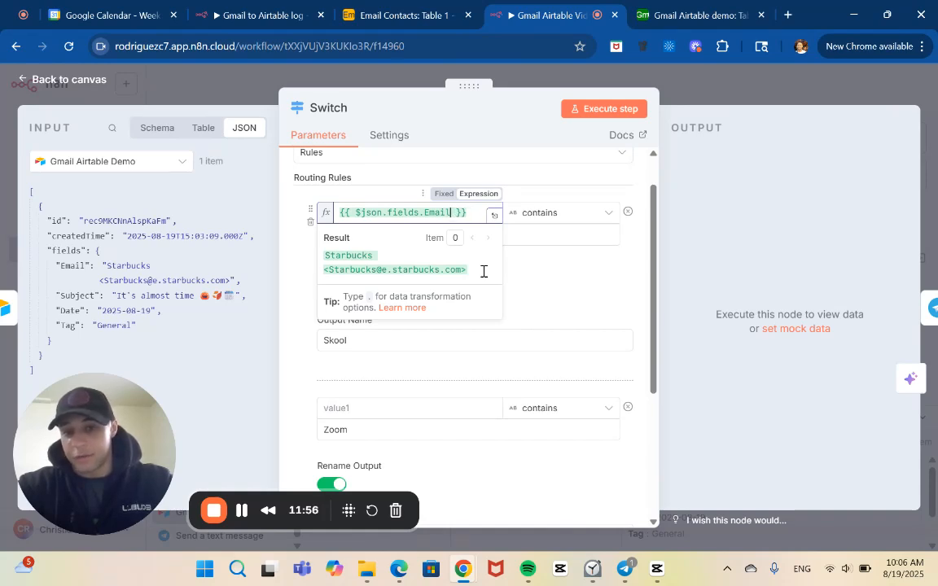
pyautogui.click(529, 269)
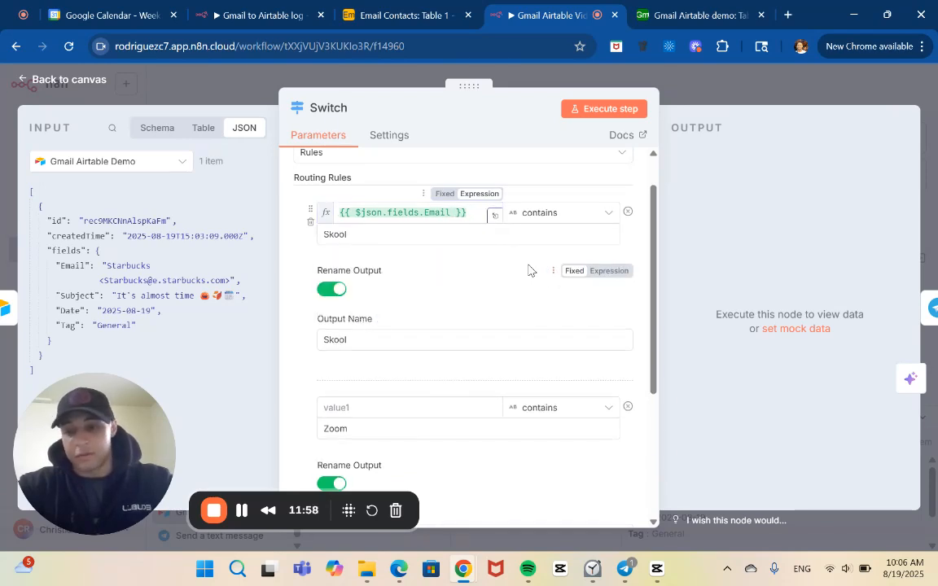
# Map the Email field from the Airtable input data as the value checked by the Zoom routing rule.
pyautogui.scroll(-1, 529, 270)
pyautogui.scroll(-2, 529, 270)
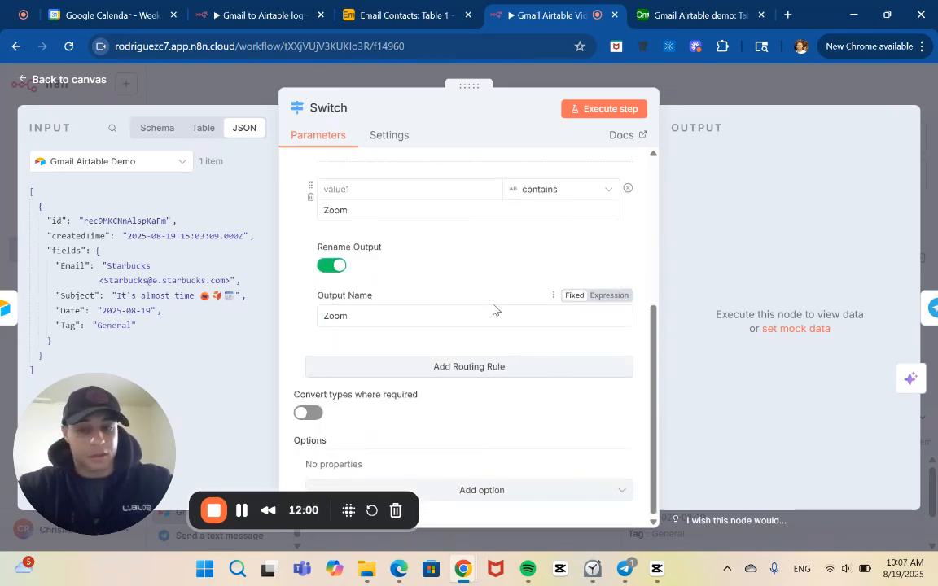
pyautogui.scroll(3, 375, 193)
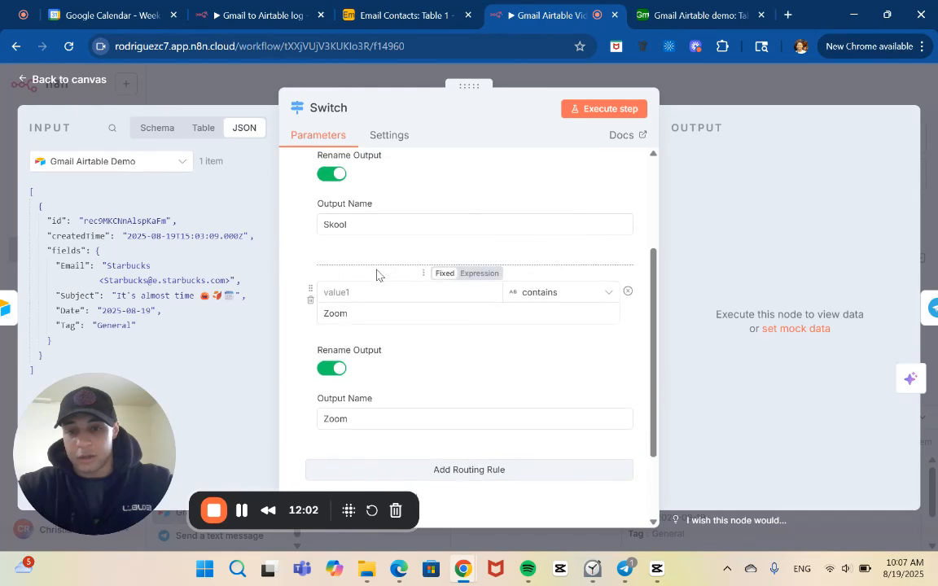
pyautogui.scroll(-1, 284, 314)
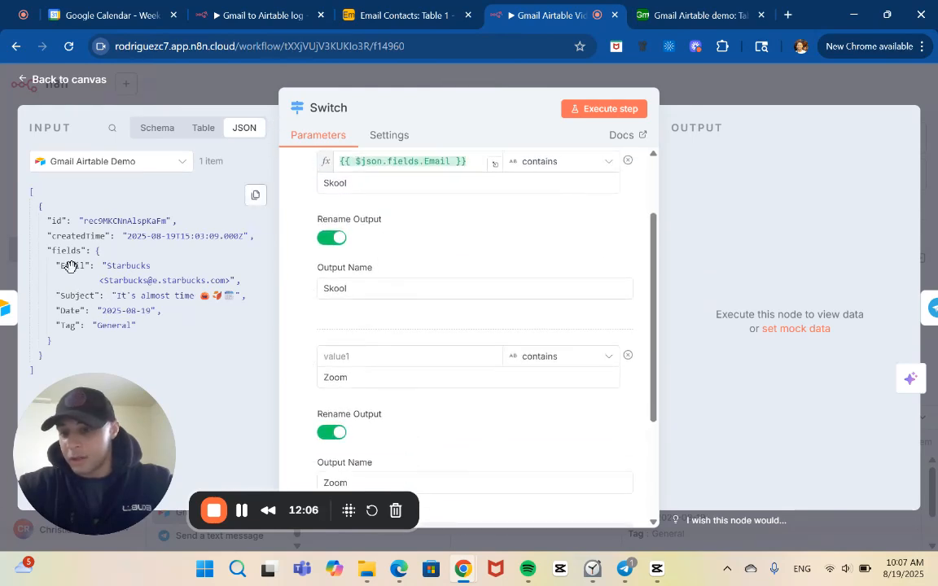
pyautogui.moveTo(70, 265); pyautogui.dragTo(342, 355)
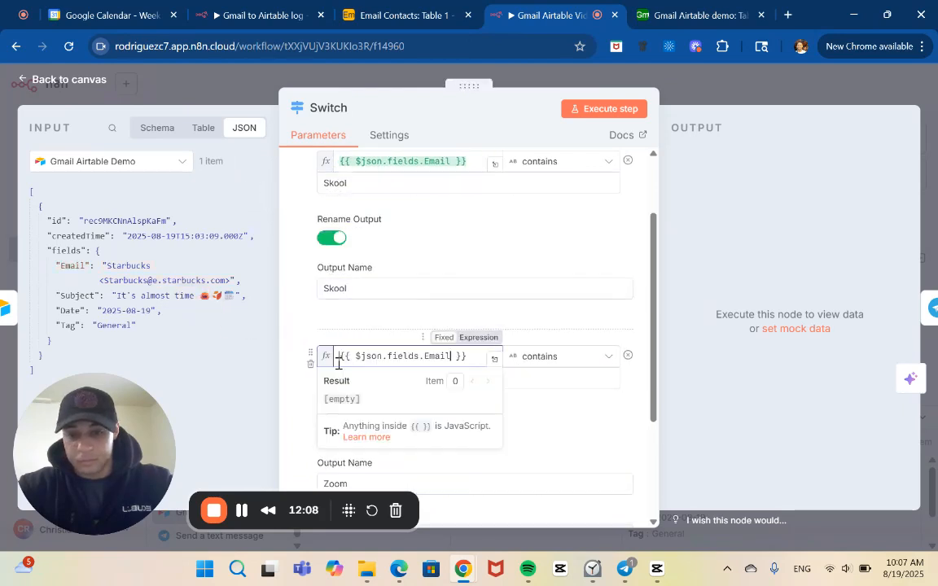
pyautogui.click(302, 336)
pyautogui.click(242, 511)
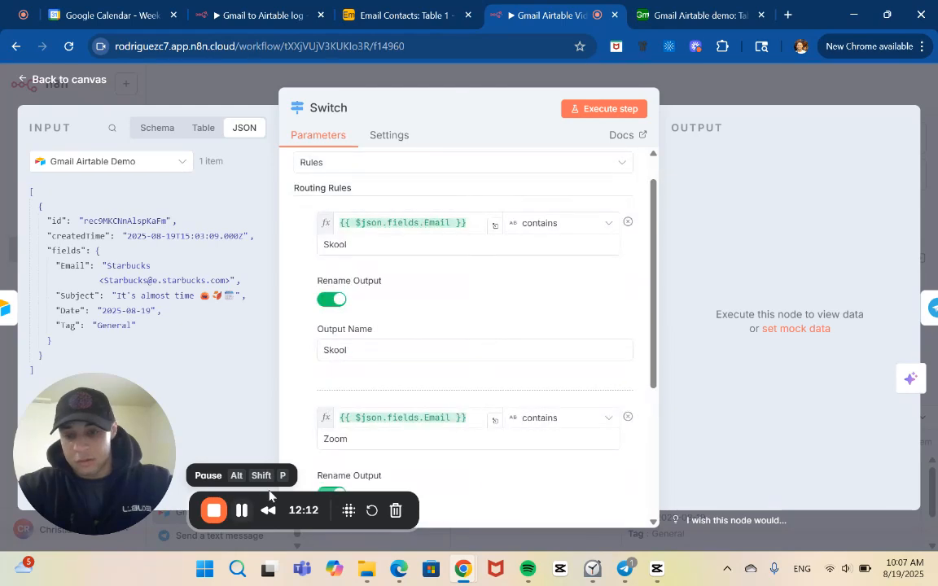
# Replace the Skool routing rule's expression with {{ $json.fields.Tag }} so it checks the Airtable Tag field.
pyautogui.click(449, 224)
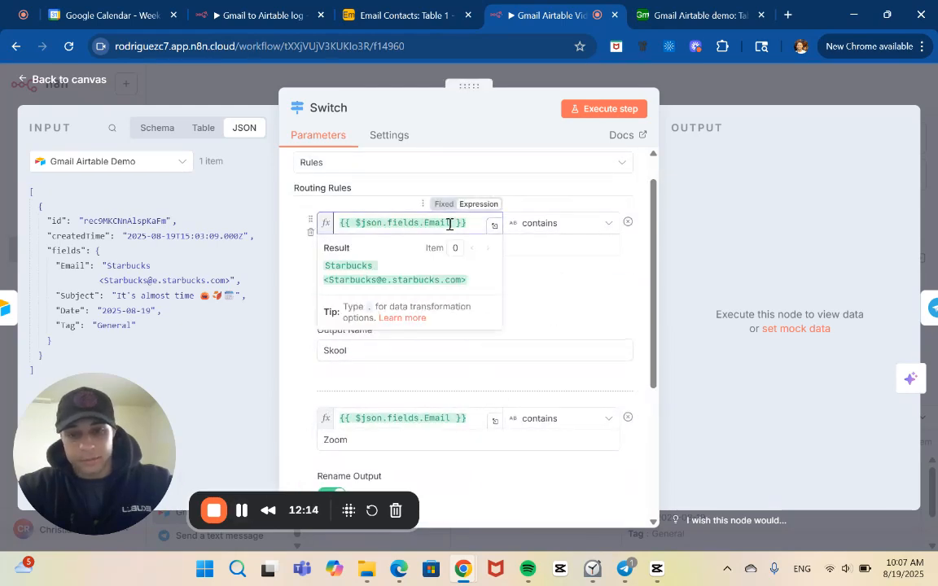
pyautogui.press('BackSpace')
pyautogui.press('BackSpace')
pyautogui.press('BackSpace')
pyautogui.press('BackSpace')
pyautogui.press('BackSpace')
pyautogui.press('BackSpace')
pyautogui.press('BackSpace')
pyautogui.press('BackSpace')
pyautogui.press('BackSpace')
pyautogui.press('BackSpace')
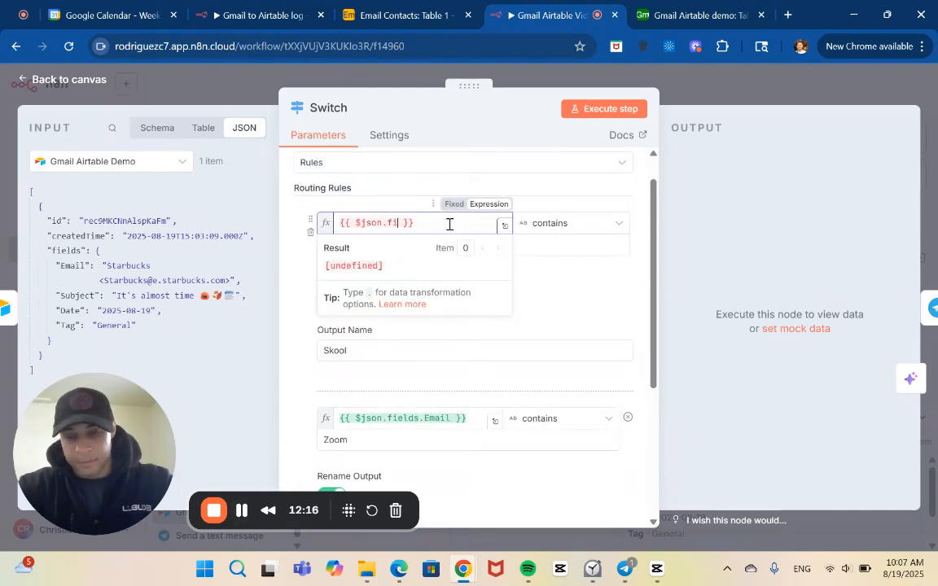
pyautogui.press('BackSpace')
pyautogui.press('BackSpace')
pyautogui.press('BackSpace')
pyautogui.press('BackSpace')
pyautogui.press('BackSpace')
pyautogui.press('BackSpace')
pyautogui.press('BackSpace')
pyautogui.press('BackSpace')
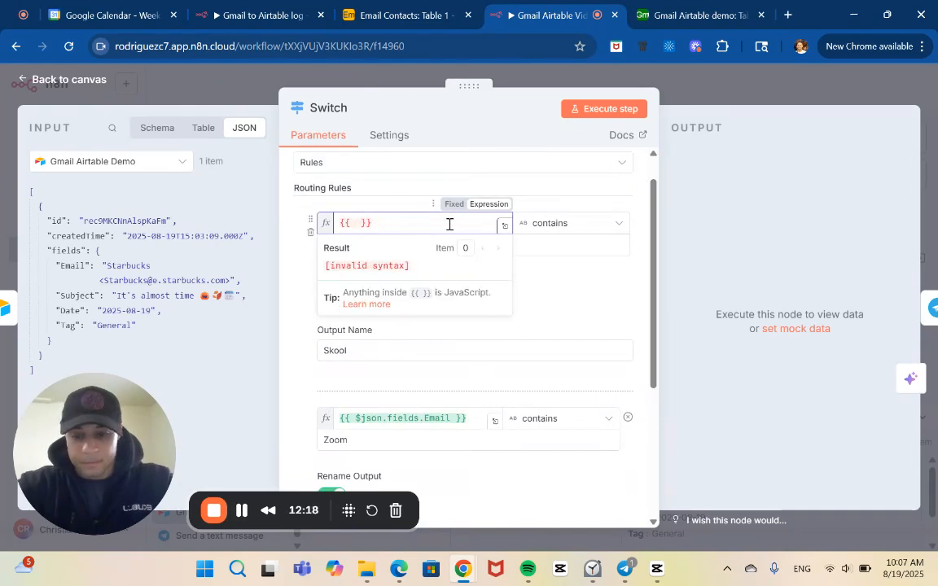
pyautogui.write('$')
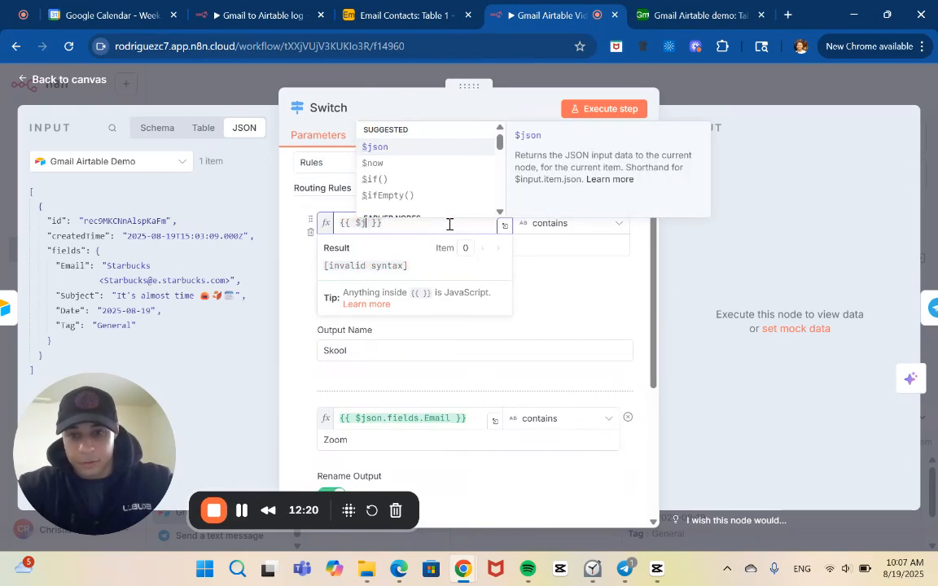
pyautogui.write('json')
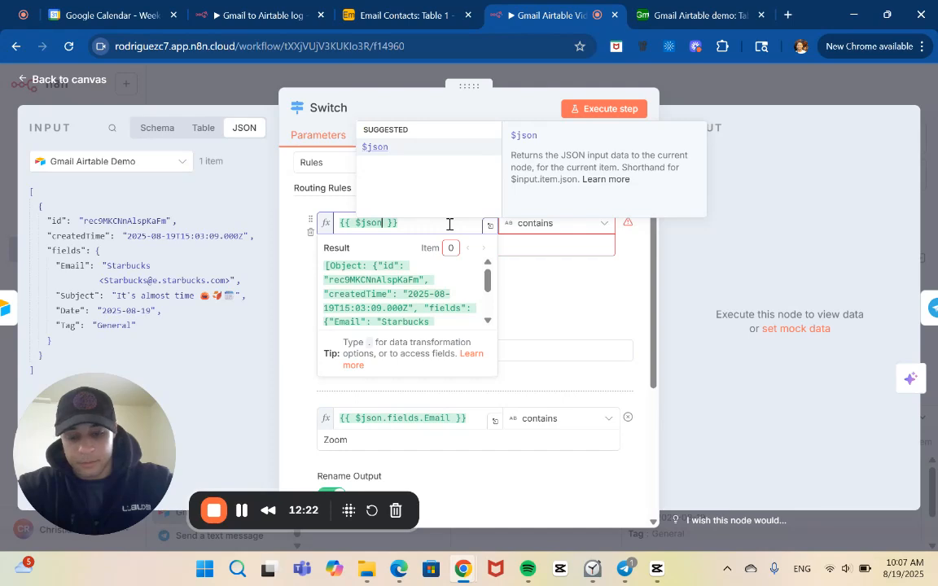
pyautogui.write('.')
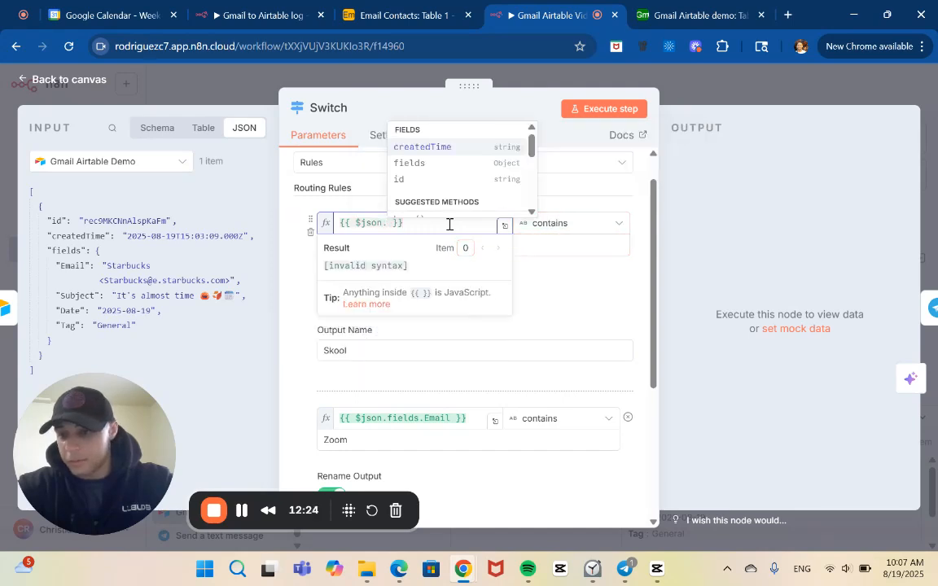
pyautogui.write('f')
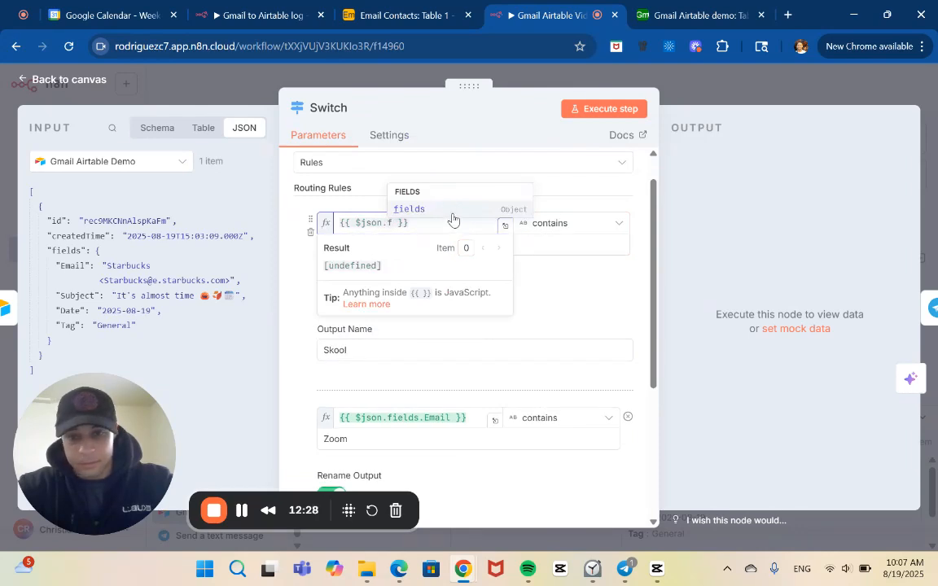
pyautogui.click(433, 210)
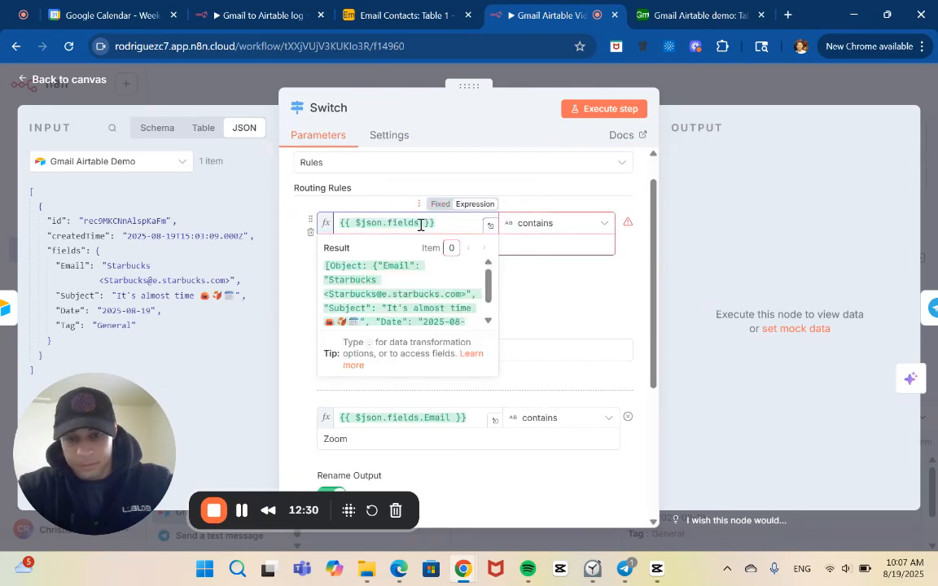
pyautogui.write('.')
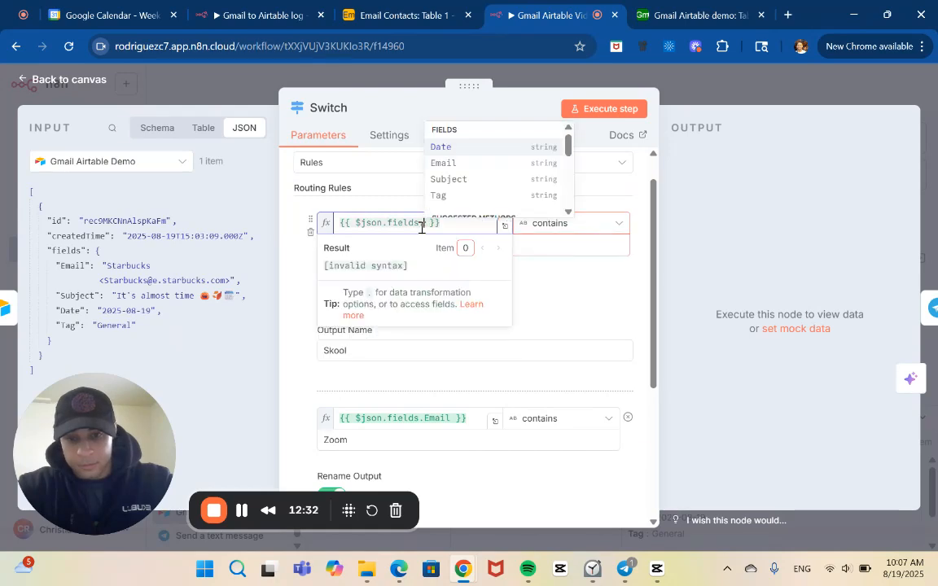
pyautogui.click(439, 195)
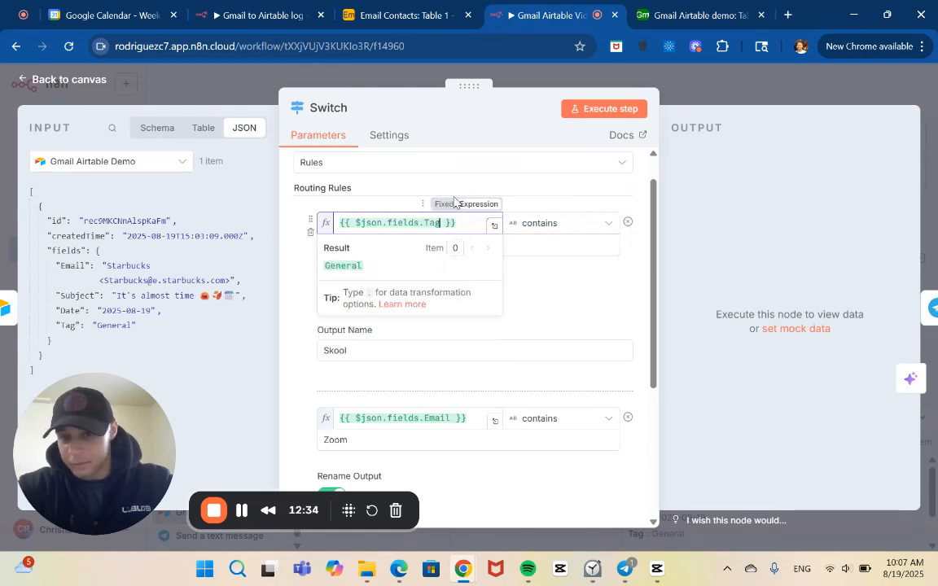
pyautogui.click(532, 276)
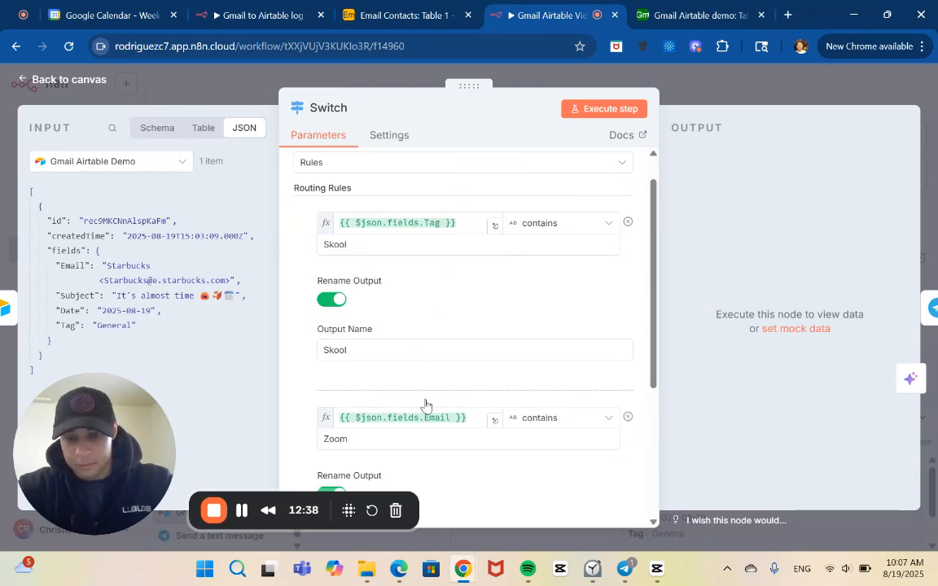
# Replace the Zoom routing rule's expression with {{ $json.fields.Tag }} so it checks the Airtable Tag field.
pyautogui.click(450, 418)
pyautogui.press('BackSpace')
pyautogui.press('BackSpace')
pyautogui.press('BackSpace')
pyautogui.press('BackSpace')
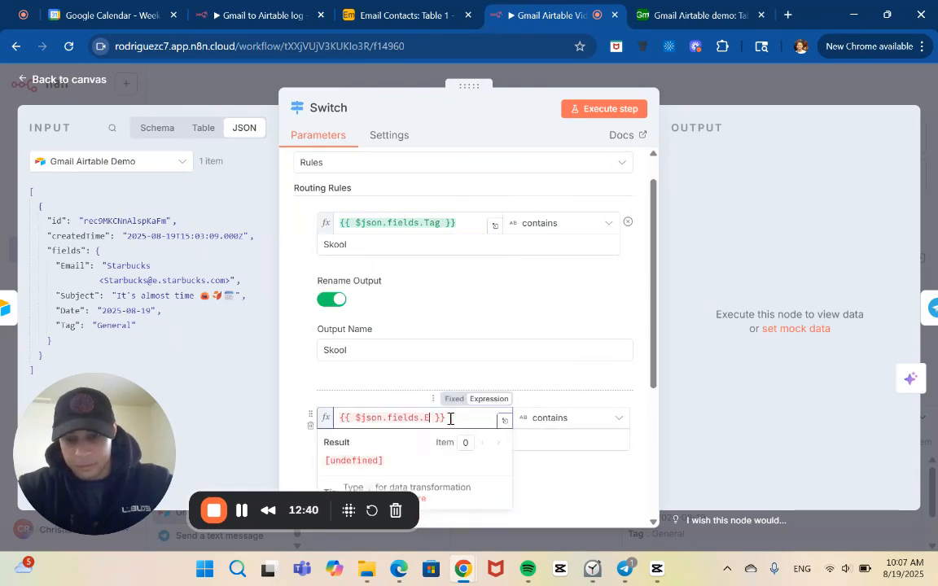
pyautogui.press('BackSpace')
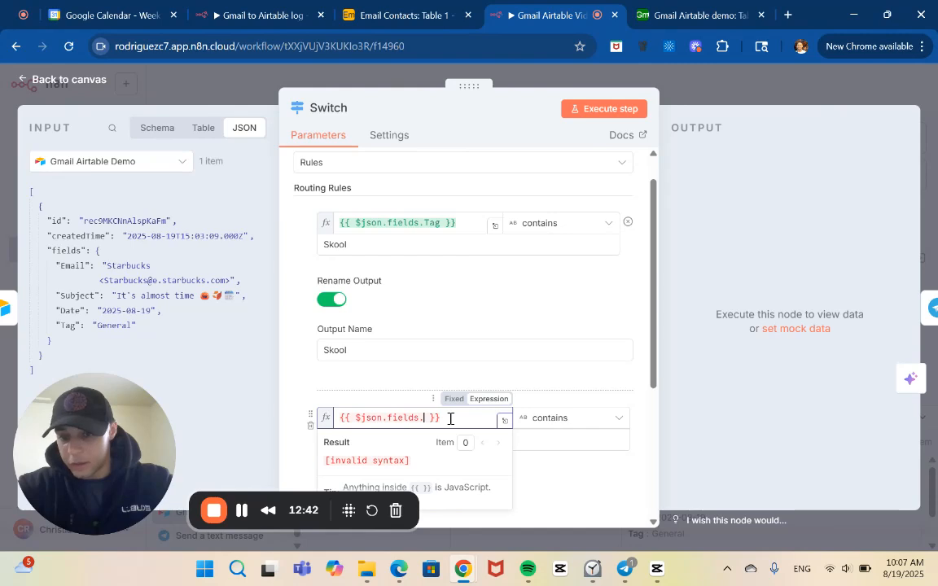
pyautogui.press('BackSpace')
pyautogui.press('BackSpace')
pyautogui.press('BackSpace')
pyautogui.press('BackSpace')
pyautogui.press('BackSpace')
pyautogui.press('BackSpace')
pyautogui.press('BackSpace')
pyautogui.press('BackSpace')
pyautogui.press('BackSpace')
pyautogui.press('BackSpace')
pyautogui.press('BackSpace')
pyautogui.press('BackSpace')
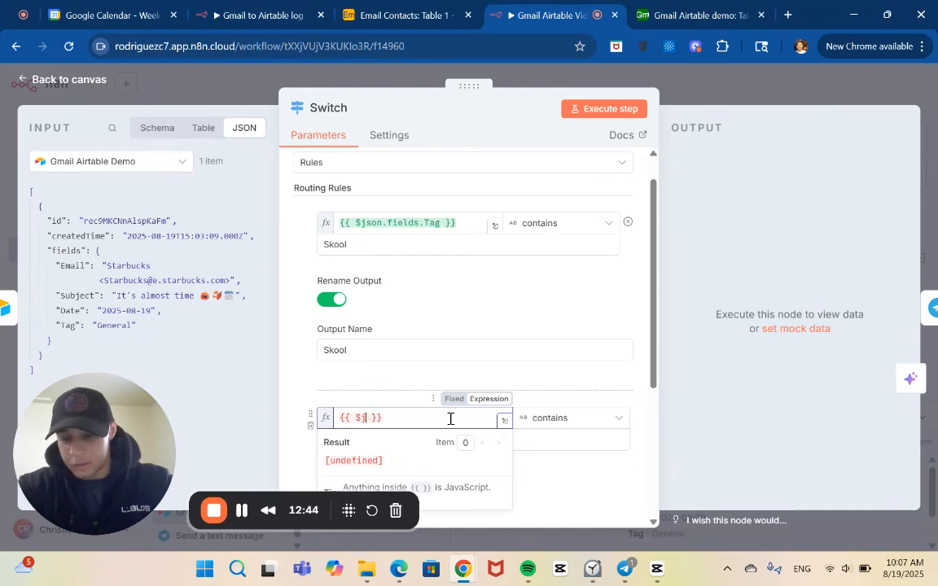
pyautogui.write('json')
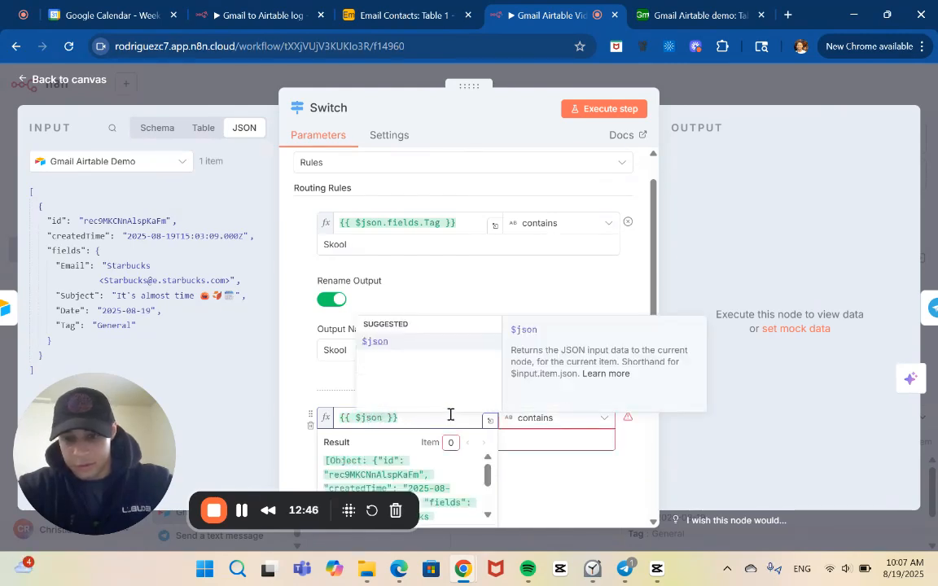
pyautogui.click(432, 342)
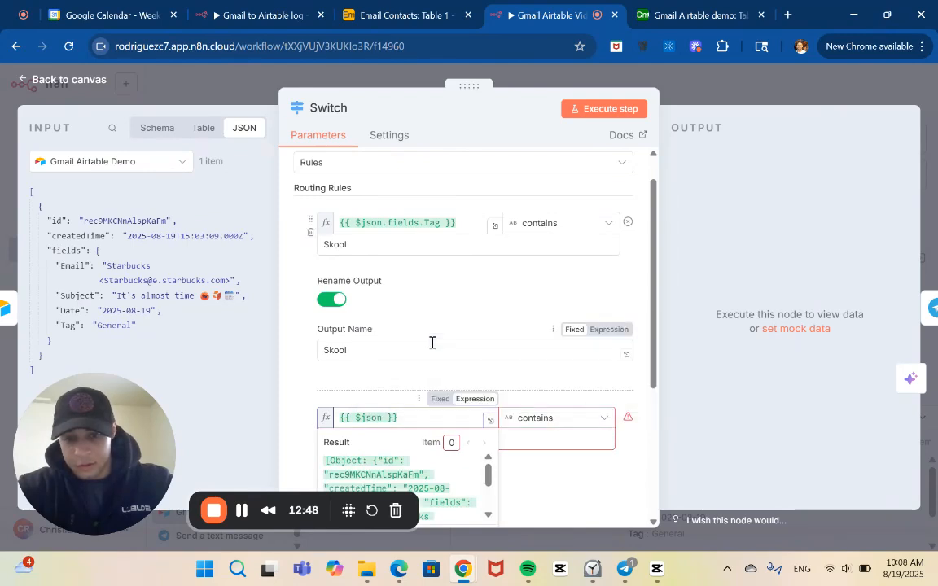
pyautogui.click(384, 421)
pyautogui.write('.')
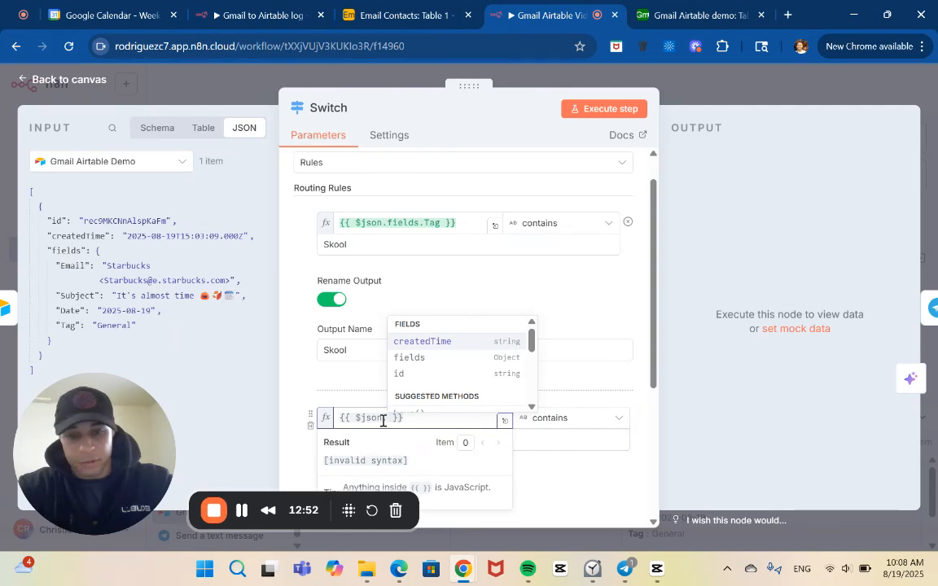
pyautogui.click(423, 358)
pyautogui.write('.')
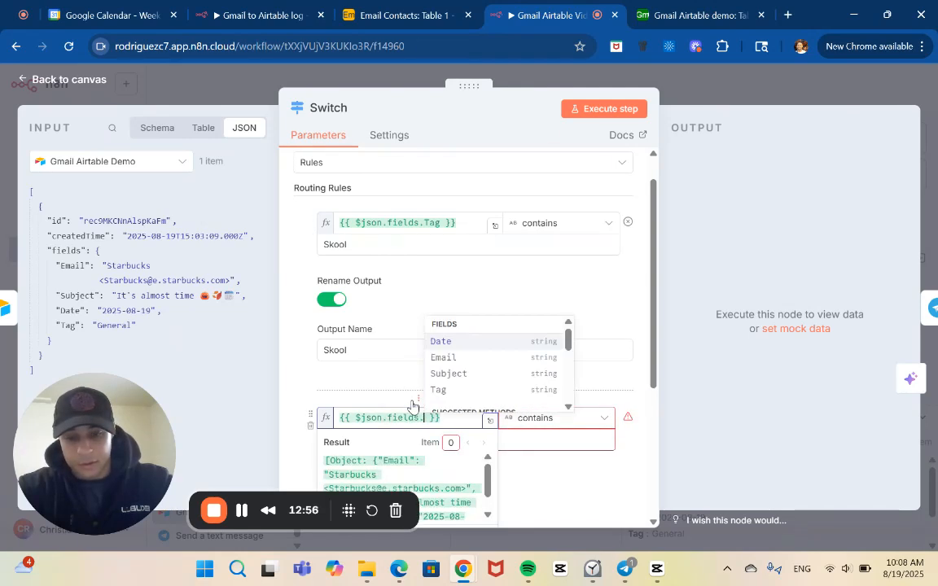
pyautogui.click(464, 391)
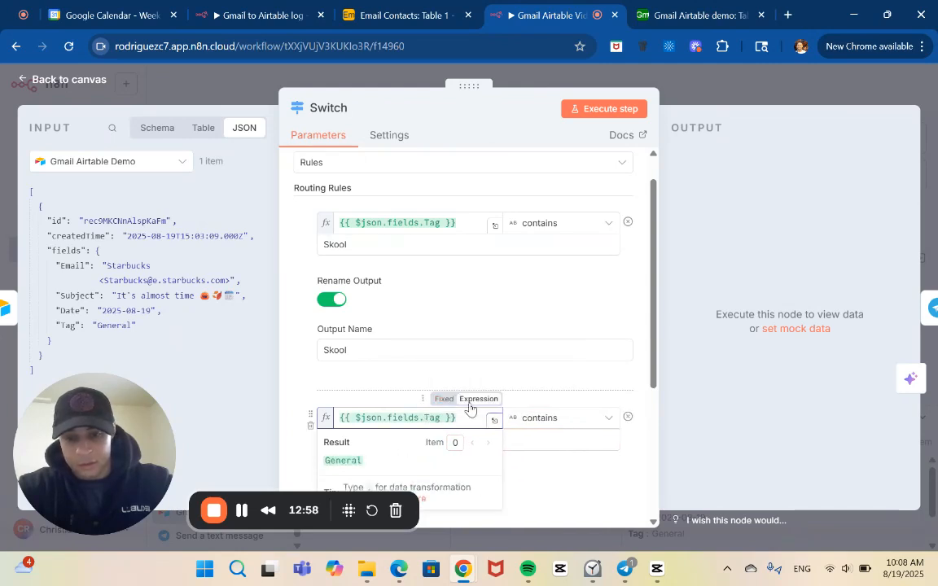
pyautogui.click(486, 422)
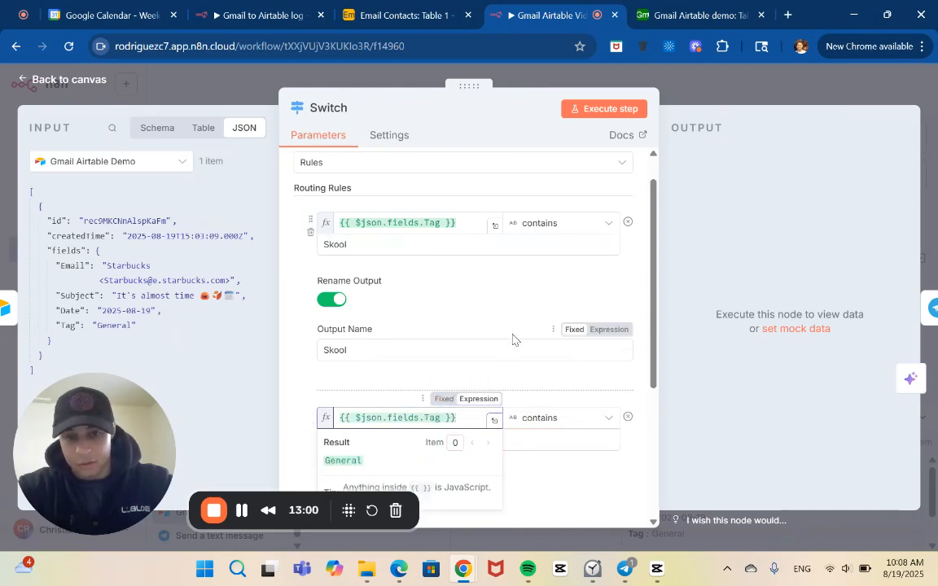
pyautogui.click(492, 316)
# Execute the Switch node to test its Skool and Zoom rules, and save the workflow from the canvas.
pyautogui.scroll(-2, 490, 316)
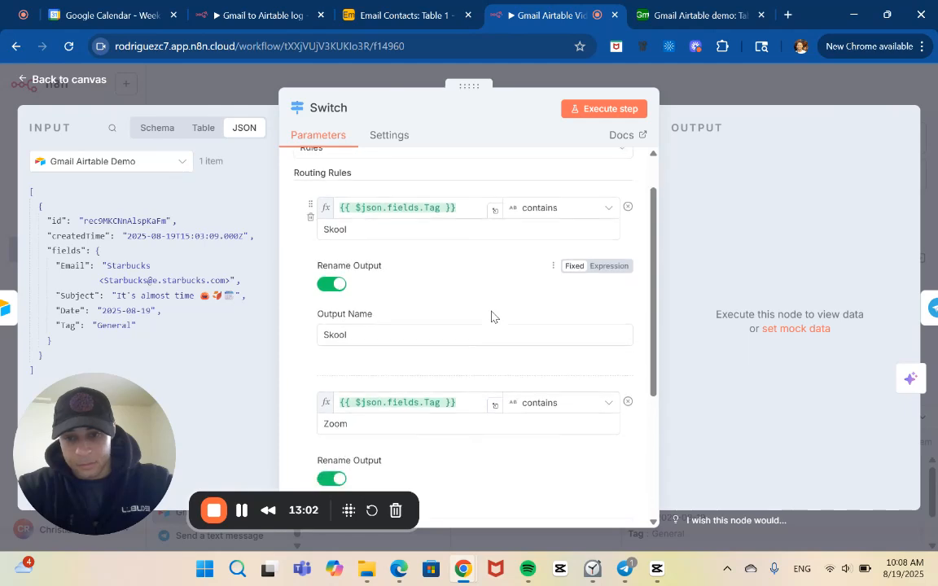
pyautogui.scroll(-5, 417, 407)
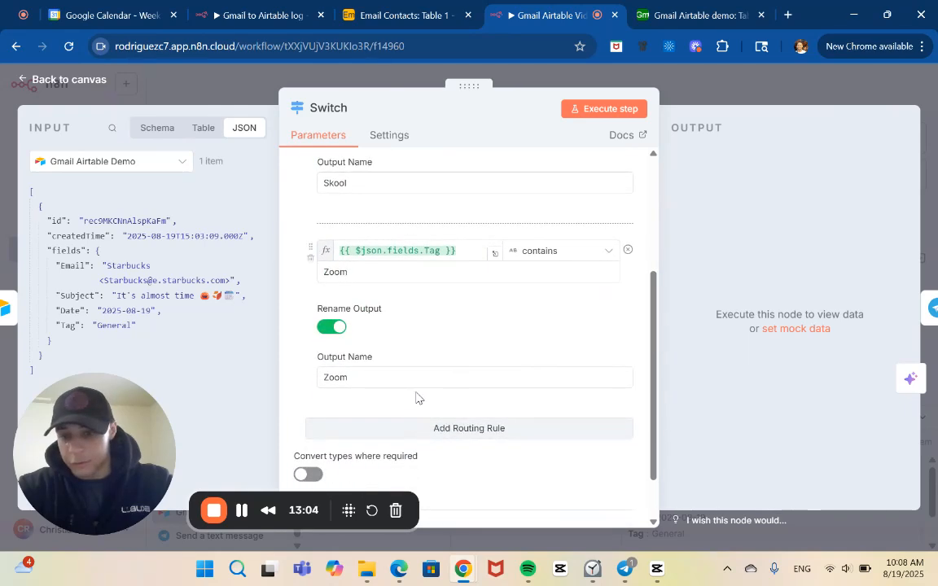
pyautogui.click(609, 111)
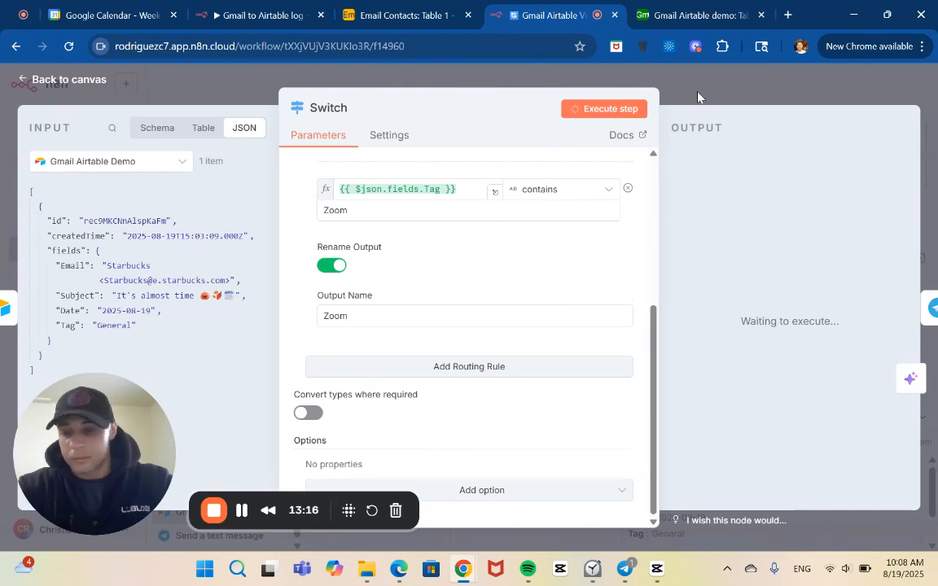
pyautogui.click(627, 82)
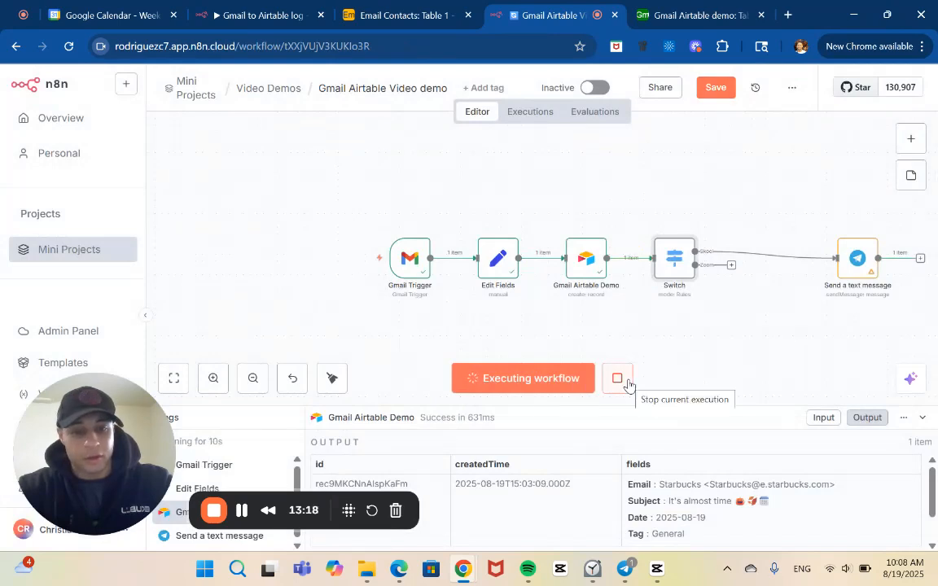
pyautogui.click(717, 88)
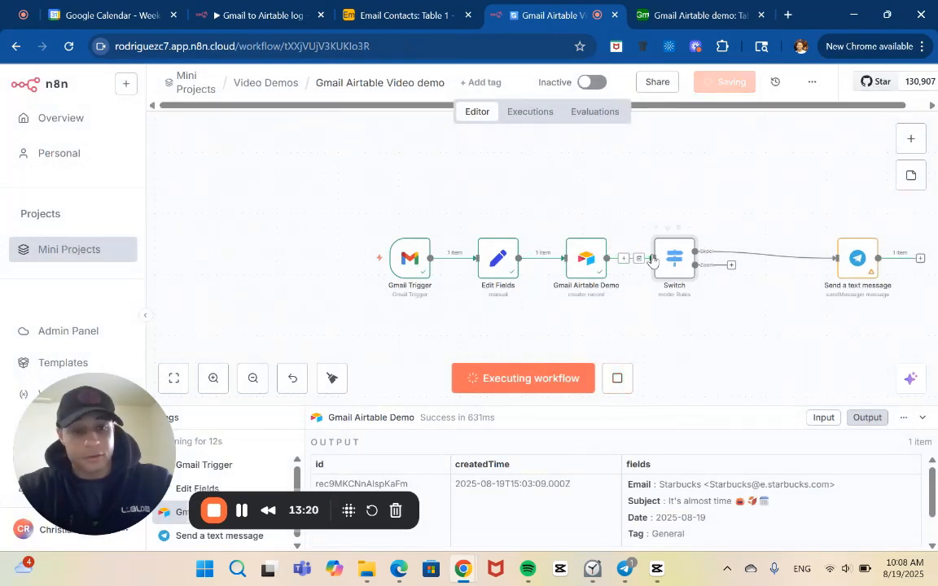
# Stop the current execution and connect the Switch node's Zoom output to the Telegram Send a text message node.
pyautogui.click(621, 376)
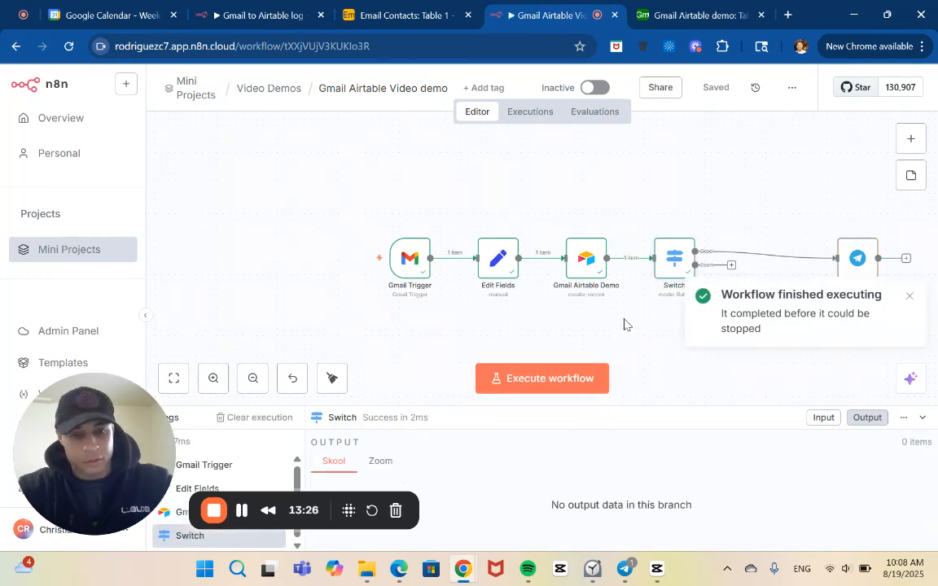
pyautogui.moveTo(732, 268); pyautogui.dragTo(836, 259)
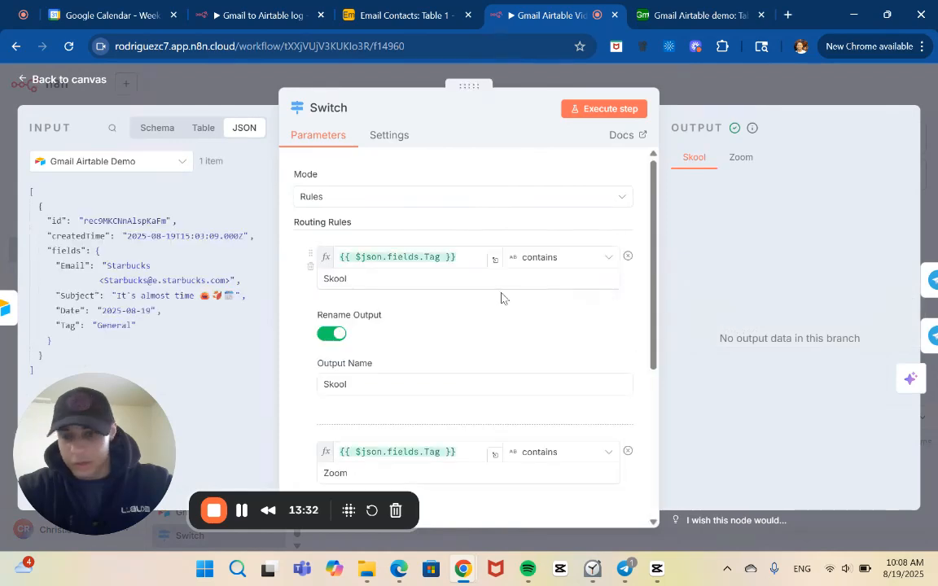
# Review the Switch node's Skool and Zoom routing rules, output names and the output data of each branch.
pyautogui.scroll(-3, 500, 295)
pyautogui.scroll(-2, 498, 298)
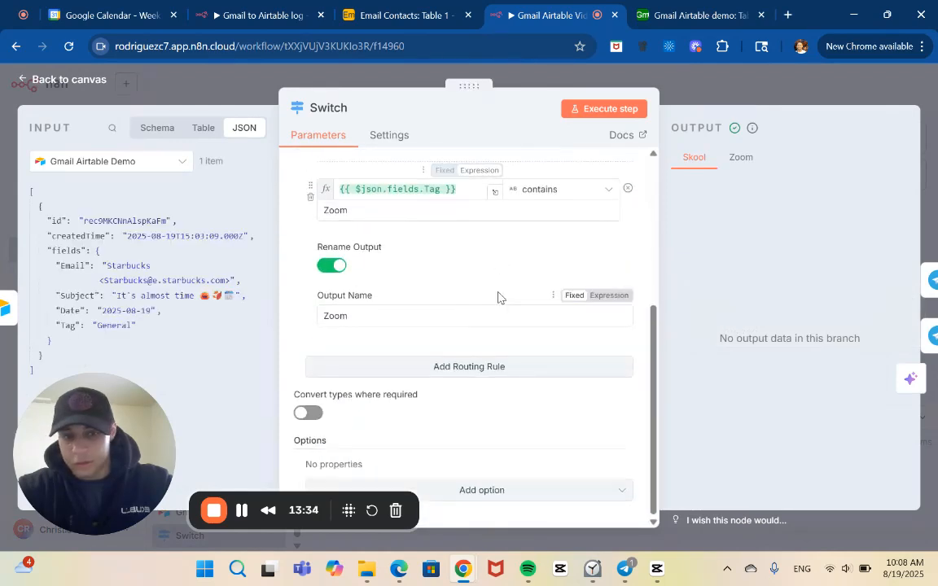
pyautogui.scroll(1, 498, 297)
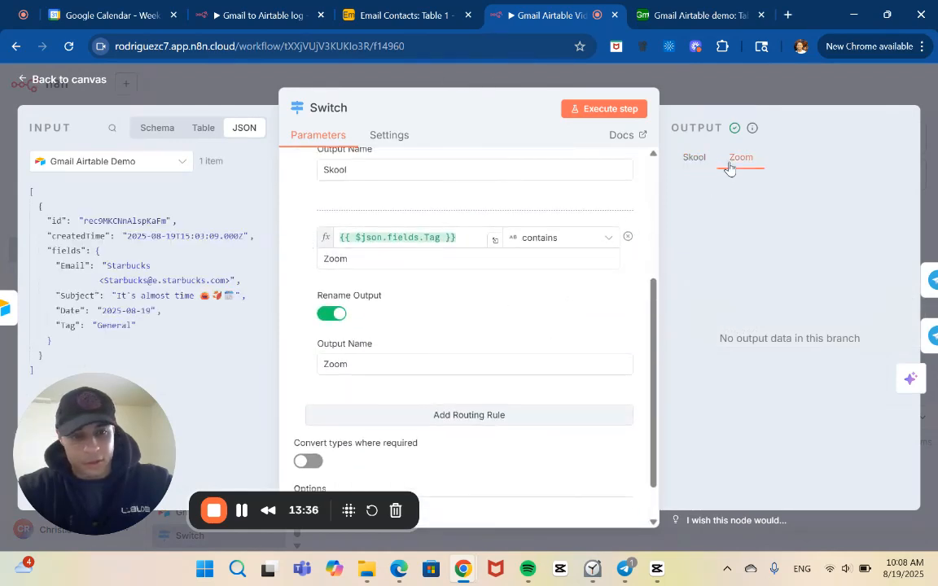
pyautogui.scroll(-1, 596, 255)
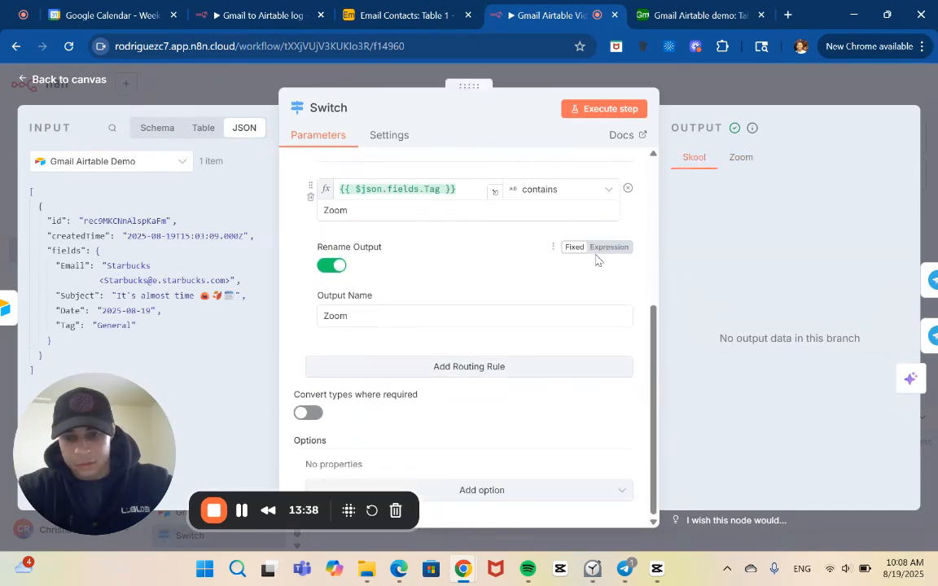
pyautogui.scroll(5, 596, 257)
pyautogui.scroll(-3, 597, 259)
pyautogui.scroll(-1, 596, 260)
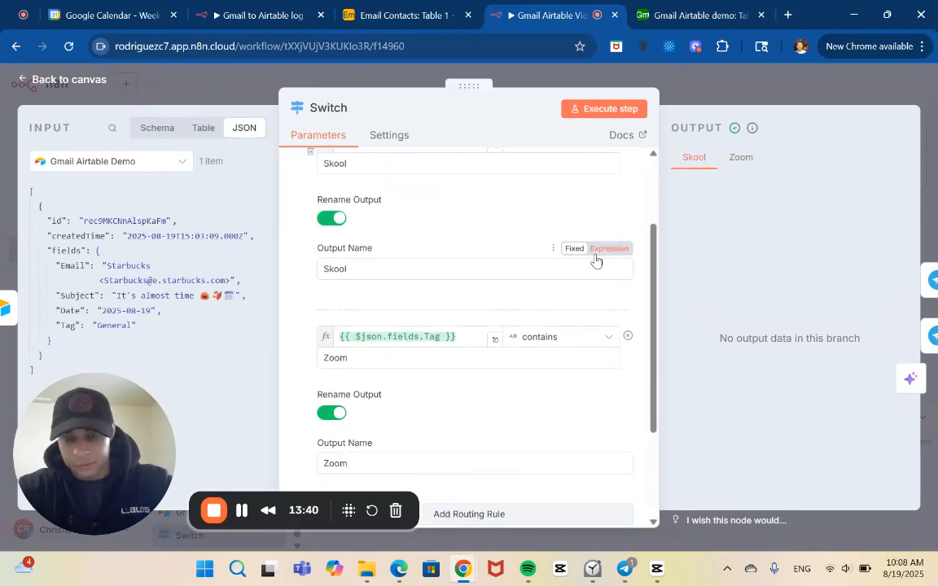
pyautogui.scroll(-3, 596, 256)
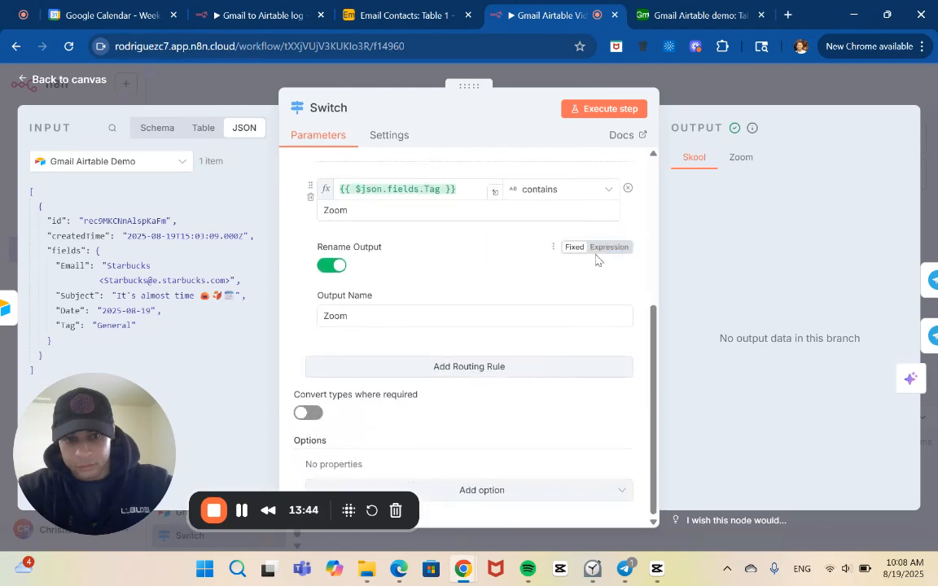
pyautogui.scroll(1, 596, 260)
pyautogui.scroll(4, 596, 260)
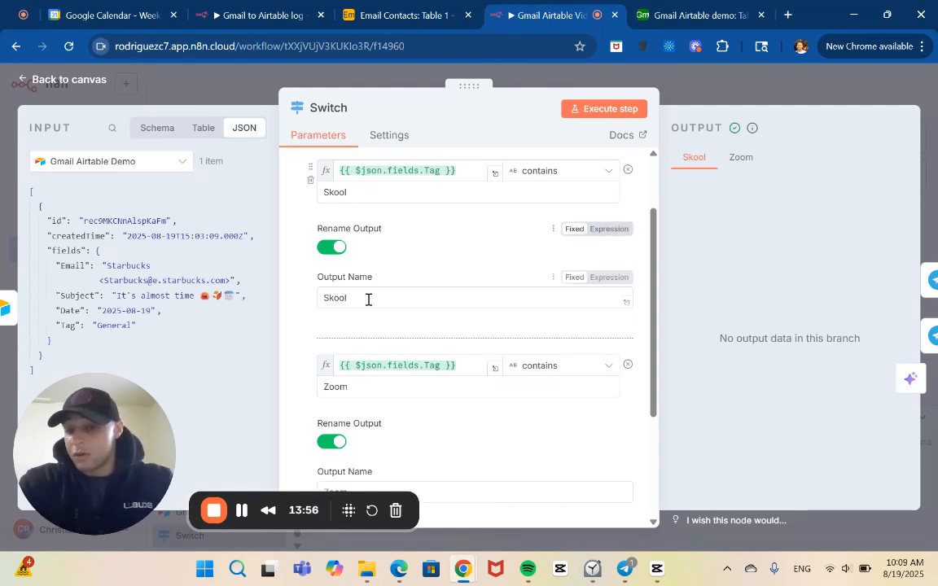
pyautogui.scroll(-2, 351, 382)
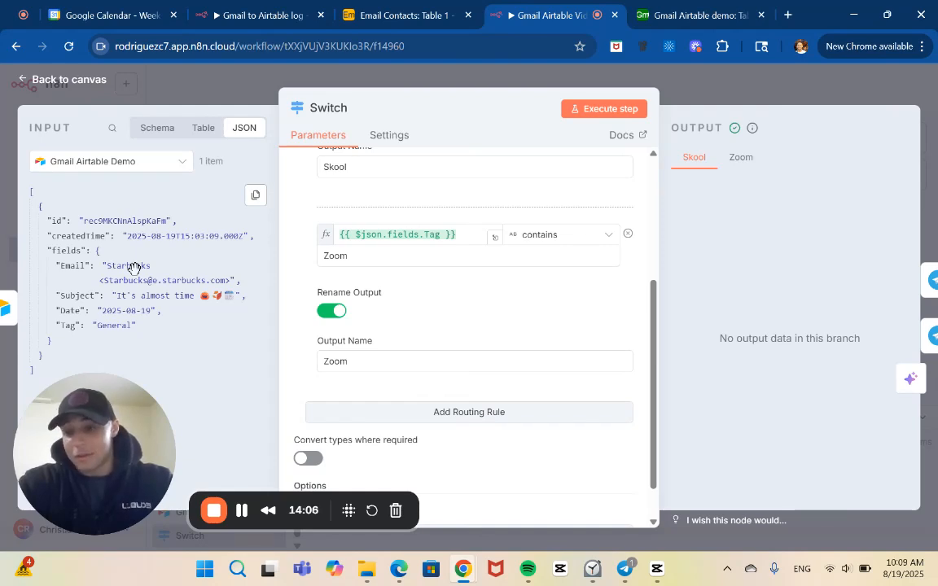
# Search the web for zoom in a new browser tab and return to the n8n workflow tab.
pyautogui.click(789, 16)
pyautogui.write('zo')
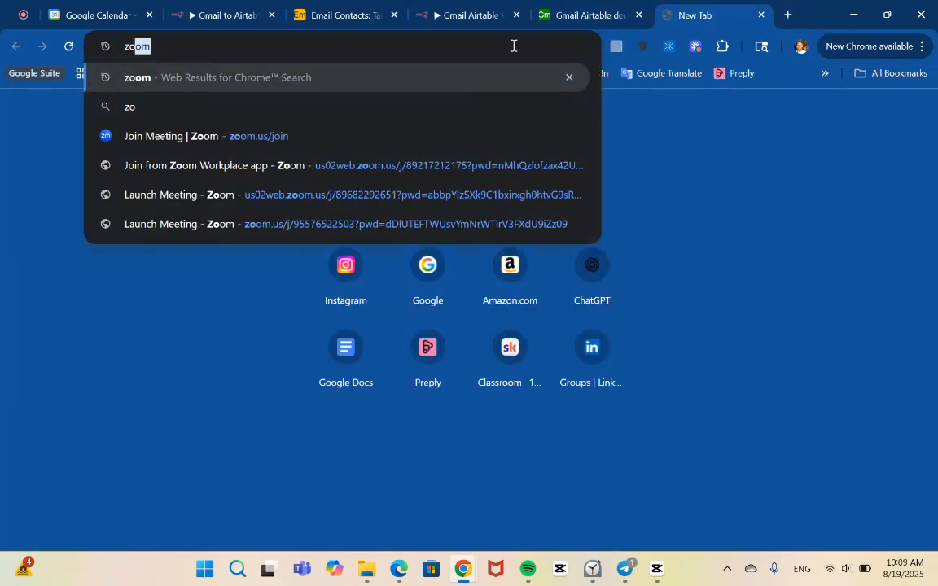
pyautogui.write('om')
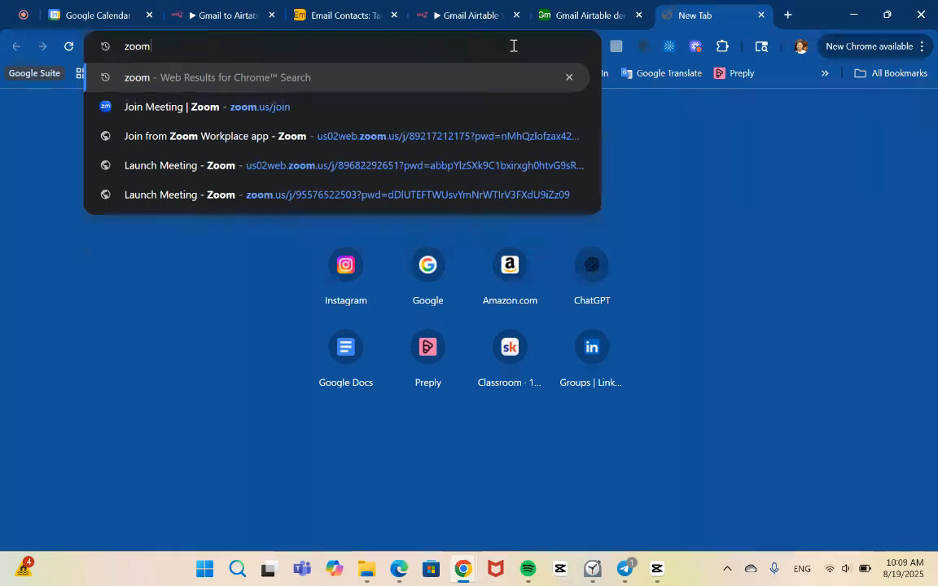
pyautogui.press('Return')
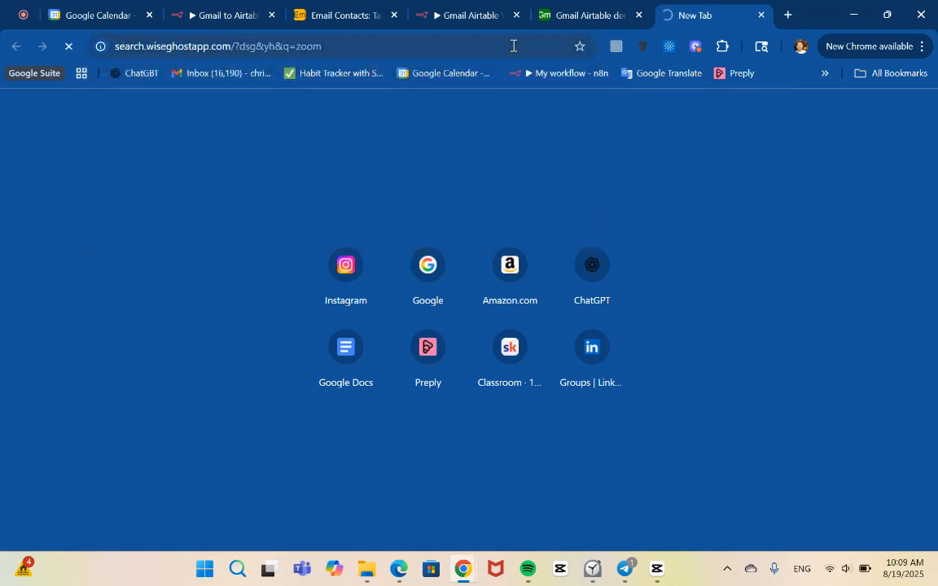
pyautogui.click(489, 11)
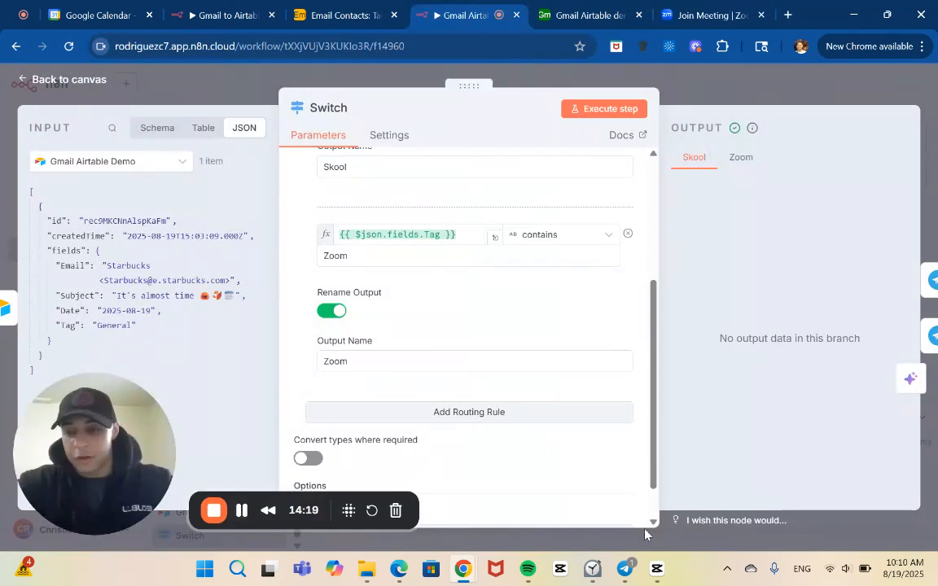
# Switch to Telegram, examine the latest email notification in the demo_bot chat, and return to the browser.
pyautogui.moveTo(625, 570)
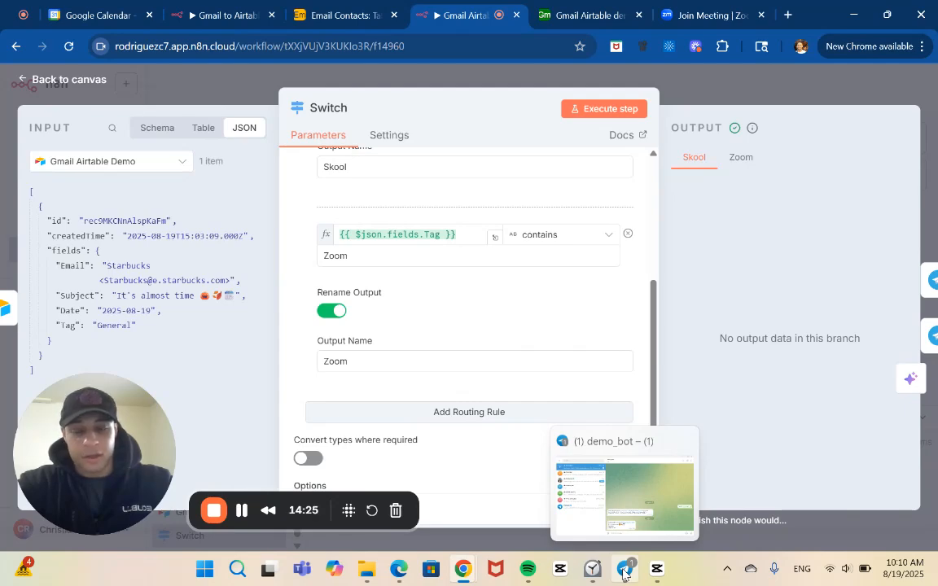
pyautogui.click(624, 570)
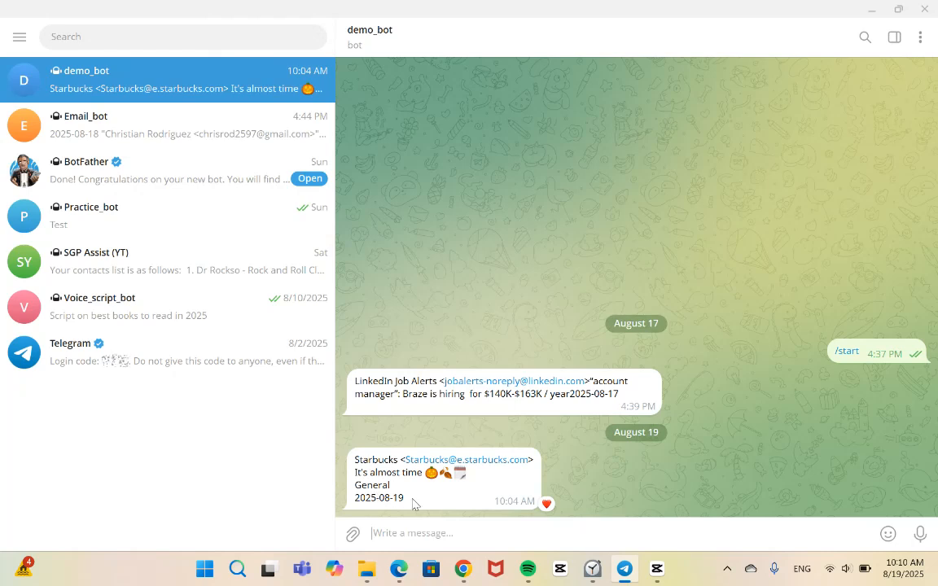
pyautogui.hotkey('alt', 'Tab')
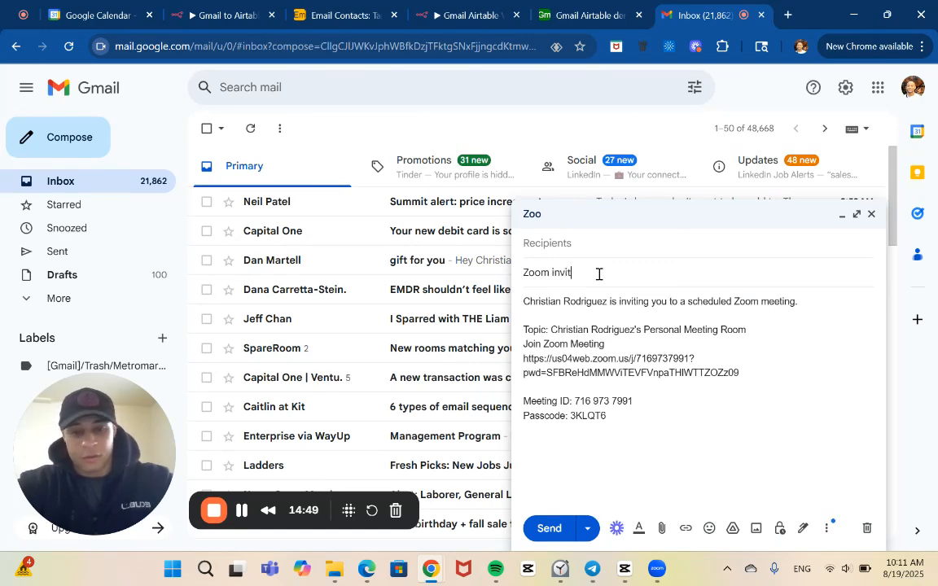
# Address the Zoom invite draft in Gmail to the account owner's own email and send it.
pyautogui.click(579, 256)
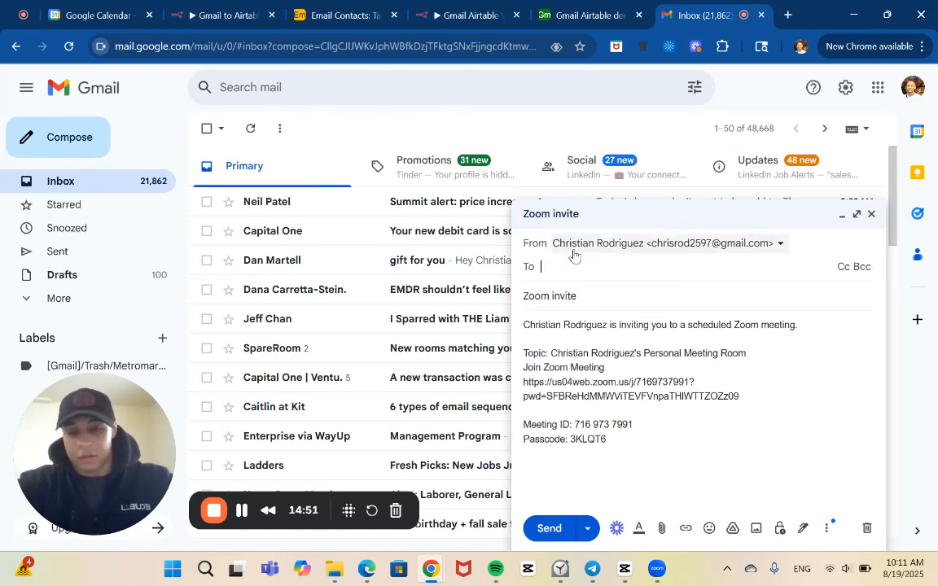
pyautogui.write('chr')
pyautogui.click(580, 301)
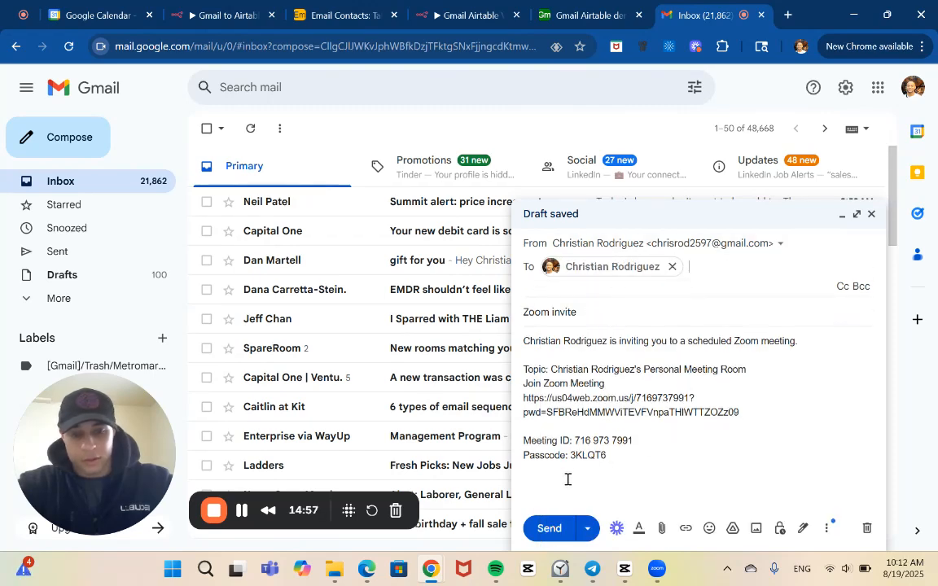
pyautogui.click(548, 529)
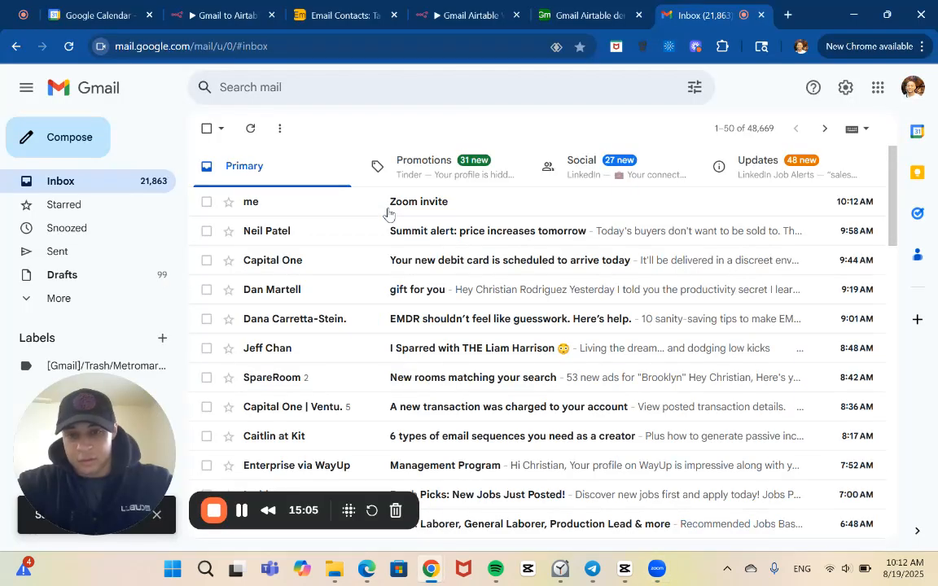
# Return to the n8n workflow and execute the whole Gmail Airtable Video demo workflow to test the Zoom email.
pyautogui.click(440, 9)
pyautogui.click(517, 384)
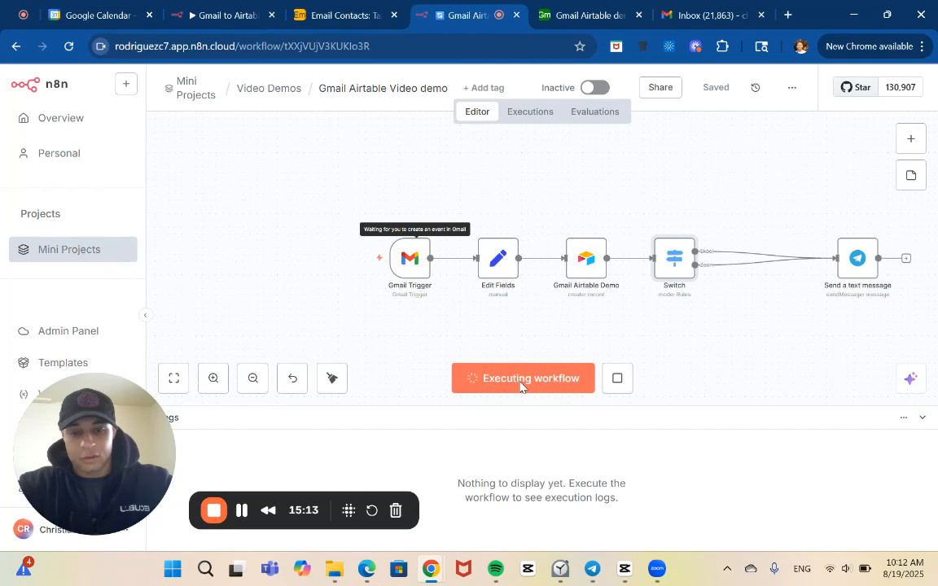
pyautogui.hotkey('alt', 'Tab')
pyautogui.hotkey('alt', 'Tab')
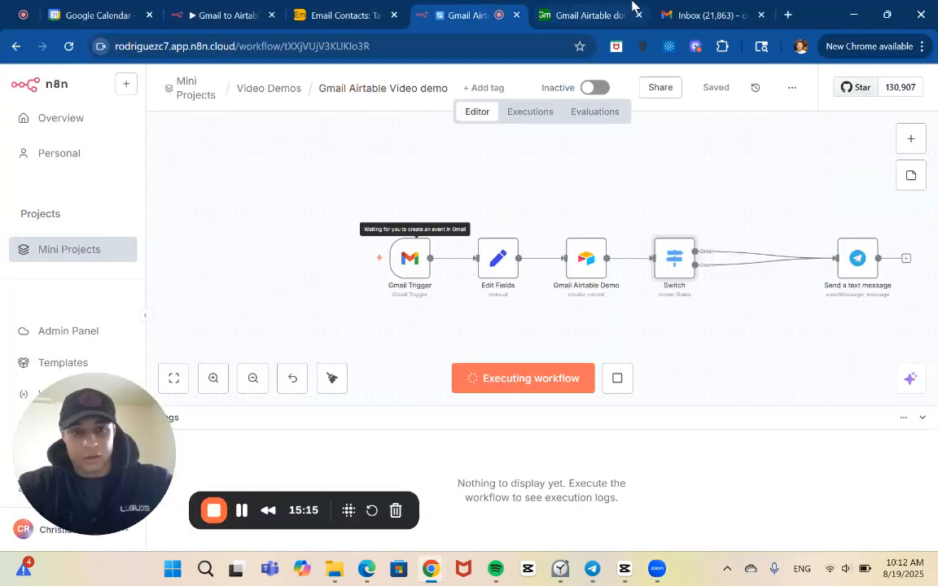
# Check the received Zoom invite email in the Gmail inbox and delete it.
pyautogui.click(692, 15)
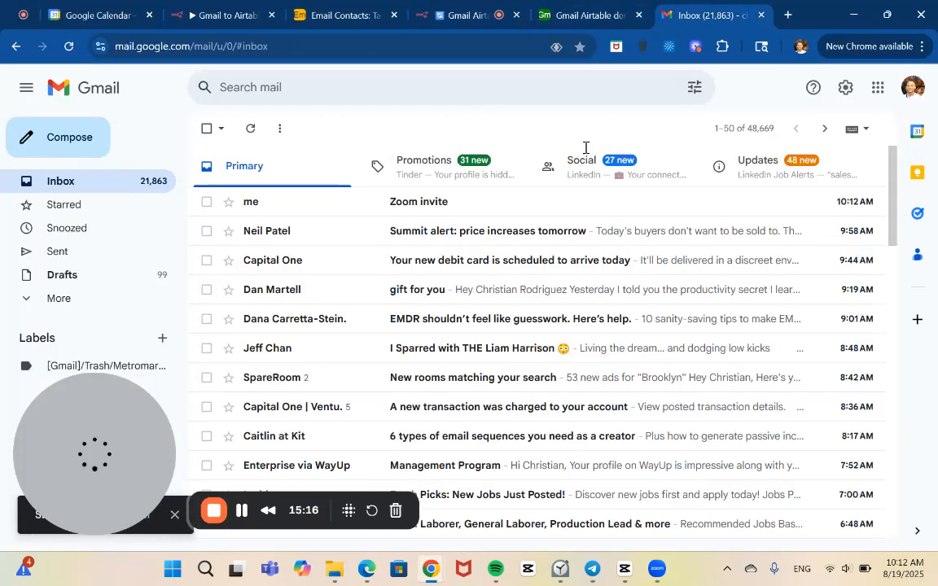
pyautogui.click(535, 203)
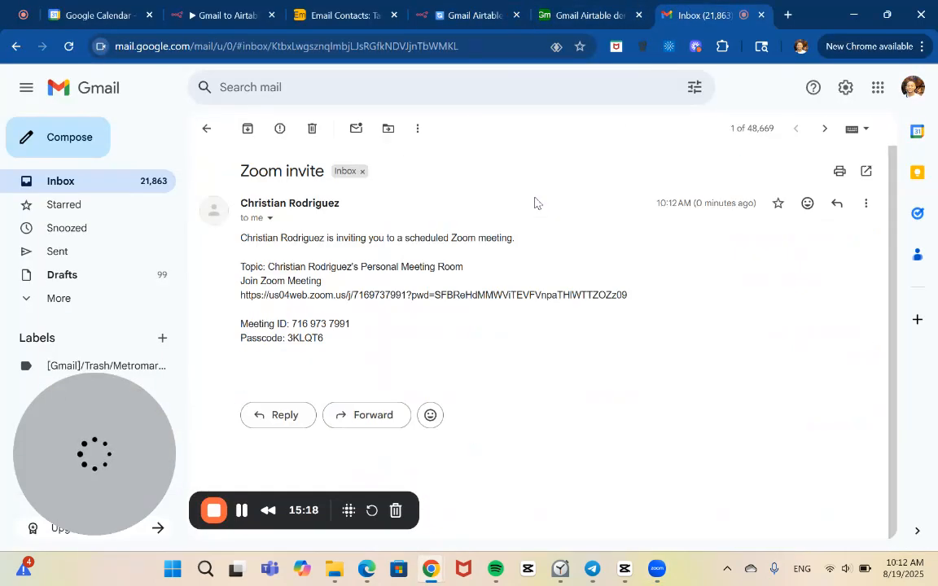
pyautogui.click(14, 48)
pyautogui.click(807, 204)
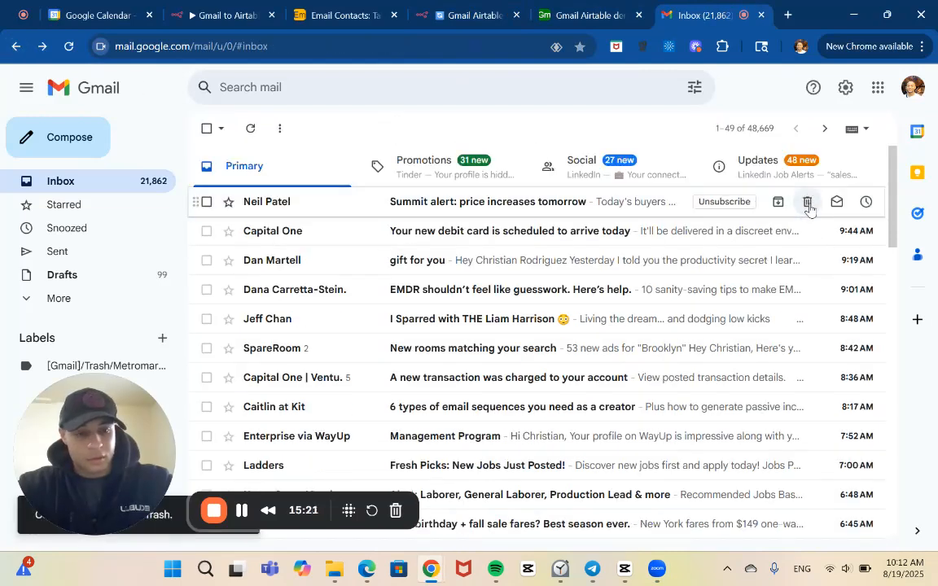
# Compose a new email with the copied Zoom meeting invitation, including its meeting passcode, and the subject "Zoom invite".
pyautogui.click(91, 136)
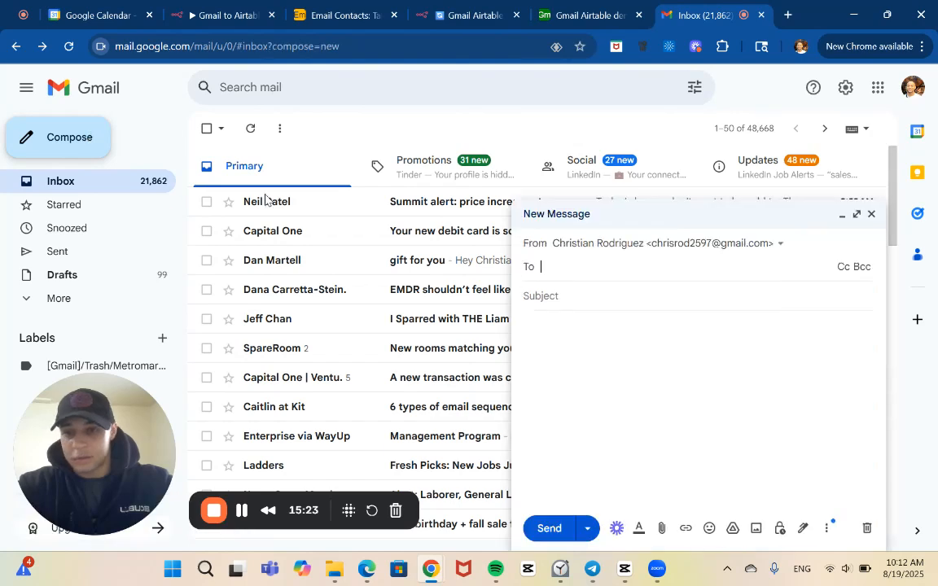
pyautogui.click(651, 339)
pyautogui.hotkey('ctrl', 'v')
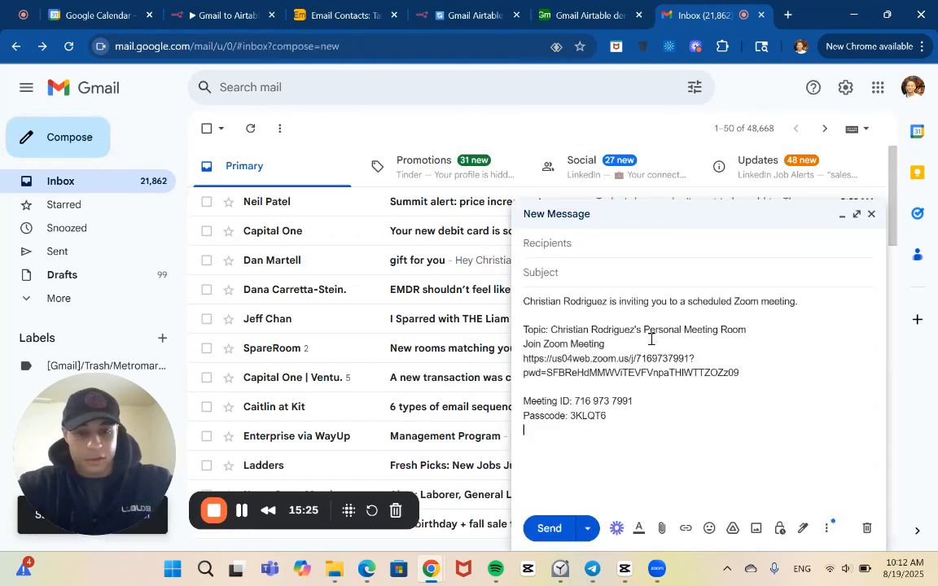
pyautogui.write('Zoom invite')
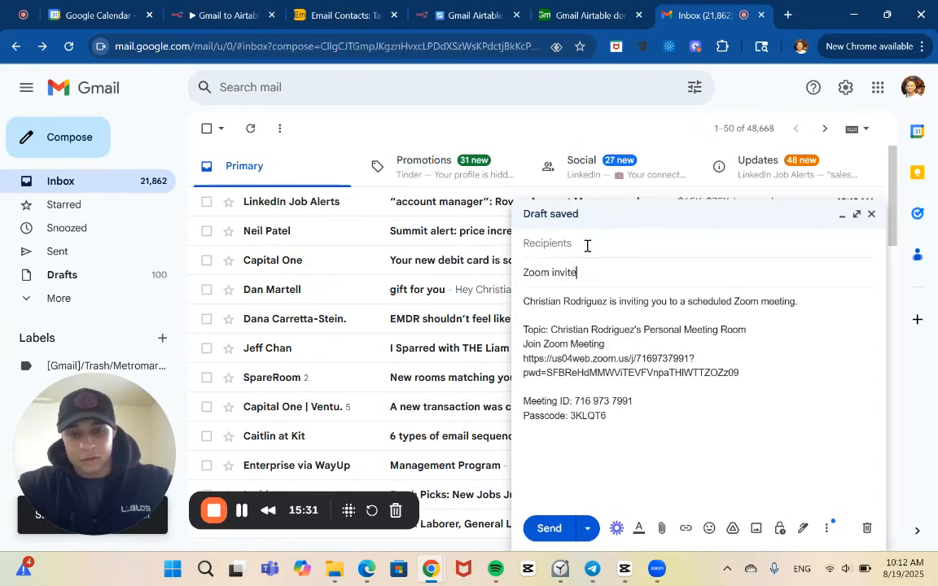
# Address the Zoom invite draft to the account owner's own email and send it.
pyautogui.click(587, 248)
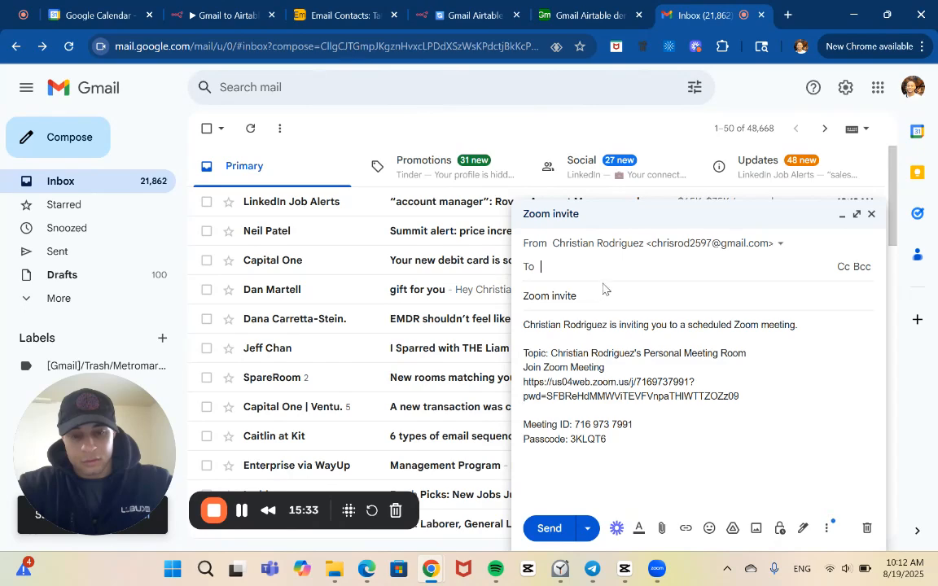
pyautogui.write('c')
pyautogui.press('Return')
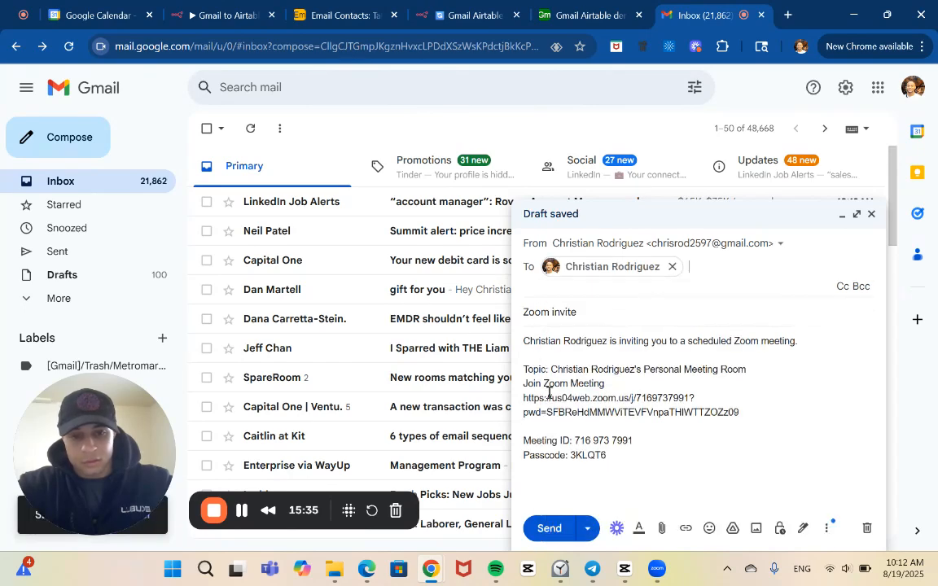
pyautogui.click(540, 525)
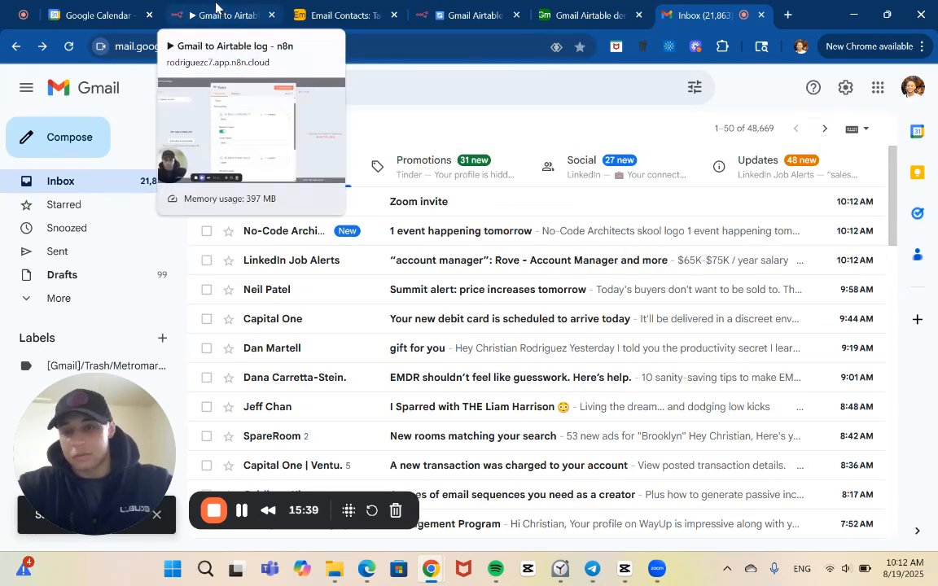
# Look at the Gmail to Airtable log workflow, return to the Gmail Airtable Video demo workflow and stop its running execution.
pyautogui.click(216, 10)
pyautogui.click(236, 84)
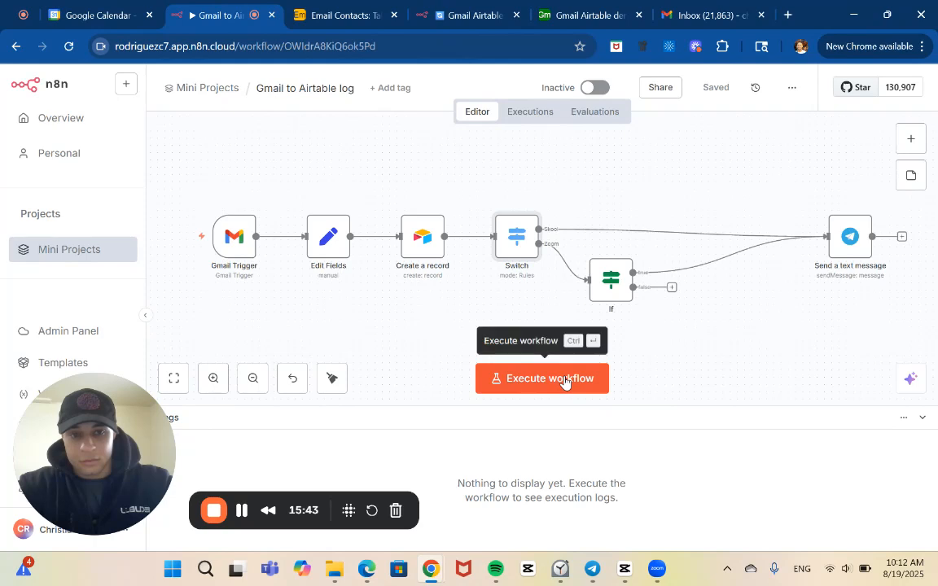
pyautogui.click(314, 6)
pyautogui.click(429, 9)
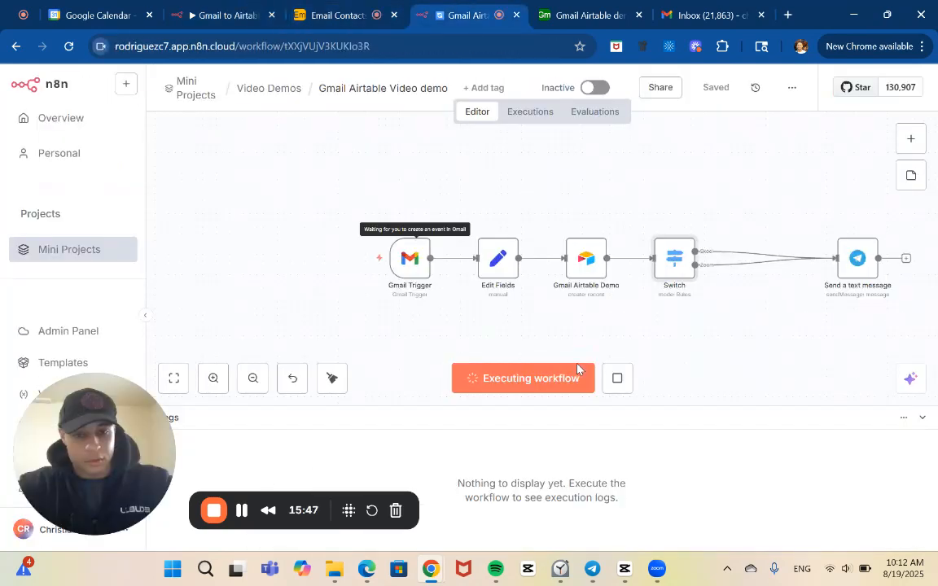
pyautogui.click(611, 381)
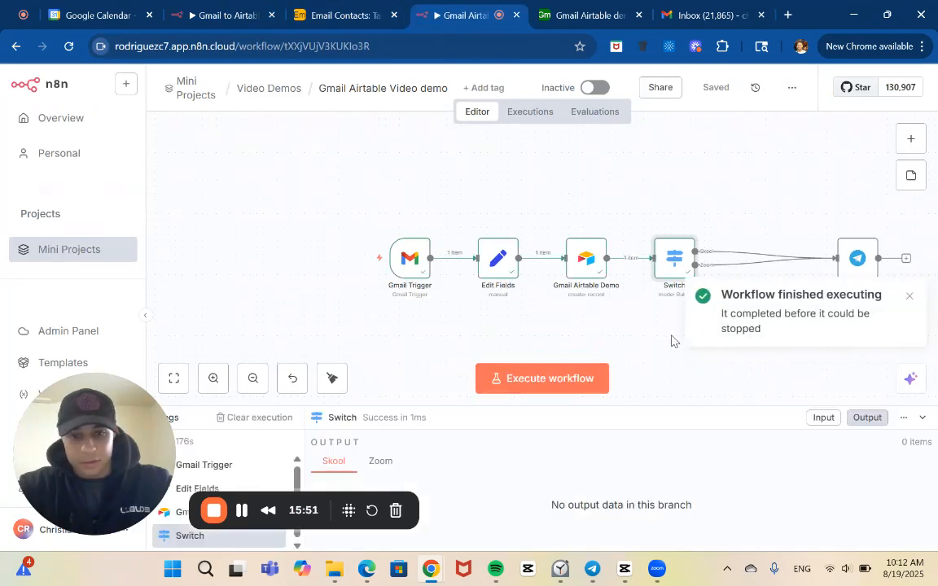
# Examine the Gmail Trigger node's output for the sender and subject of the fetched email, and return to the canvas.
pyautogui.doubleClick(415, 267)
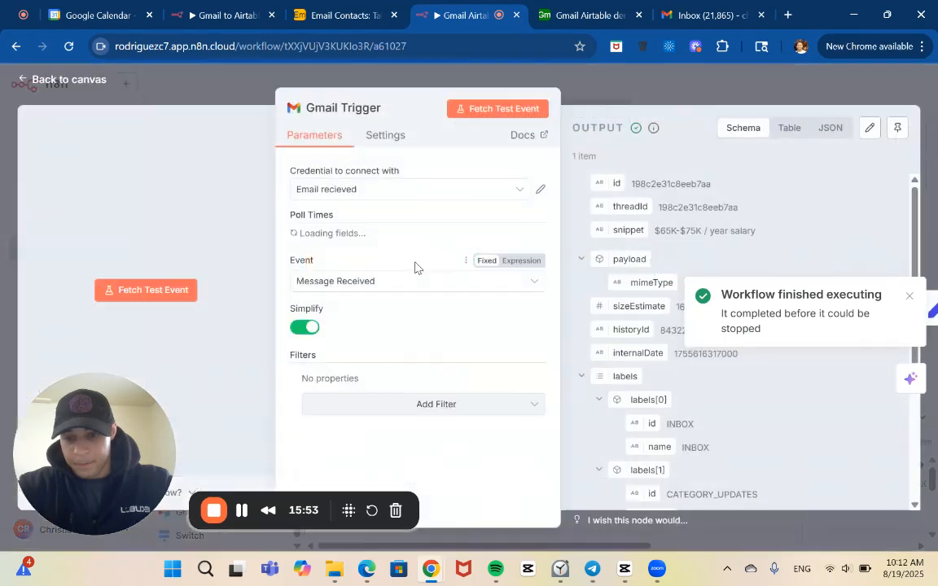
pyautogui.scroll(-4, 653, 339)
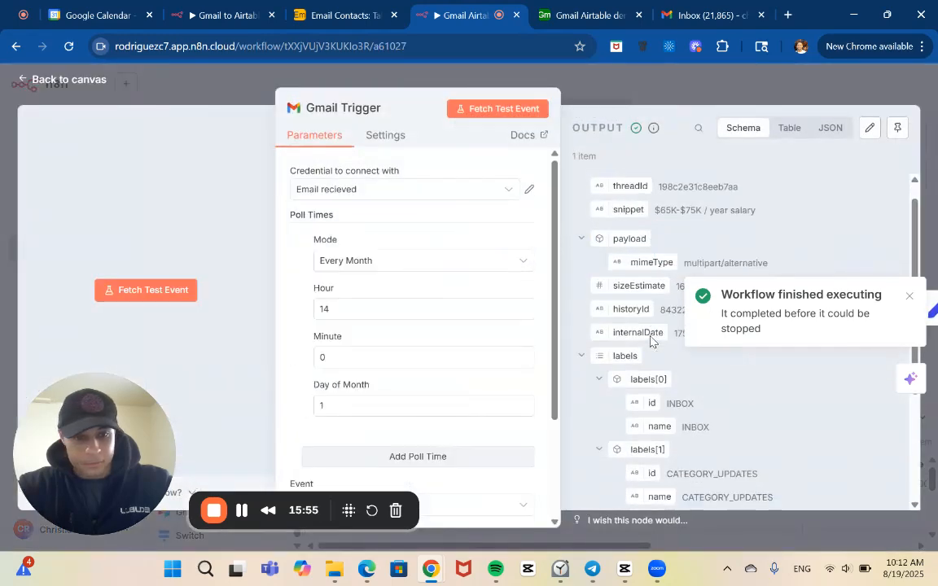
pyautogui.scroll(-2, 652, 339)
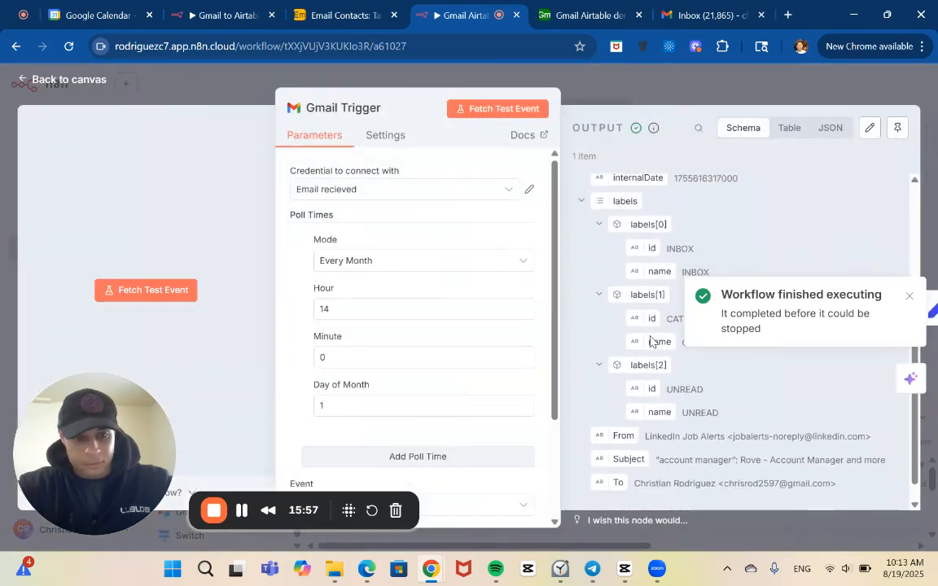
pyautogui.click(602, 90)
# Execute the whole workflow again and check the Gmail Trigger's output for the Zoom invite email.
pyautogui.click(586, 387)
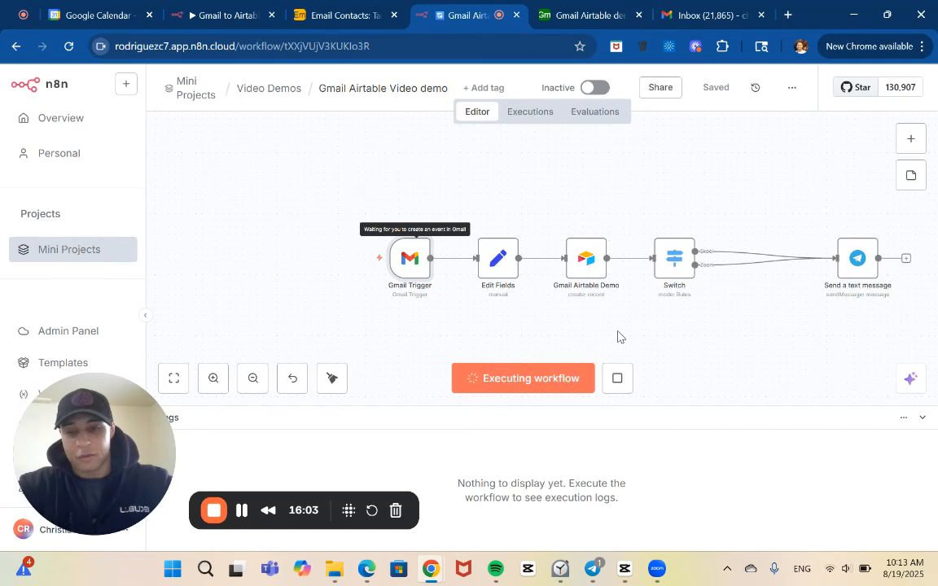
pyautogui.click(619, 379)
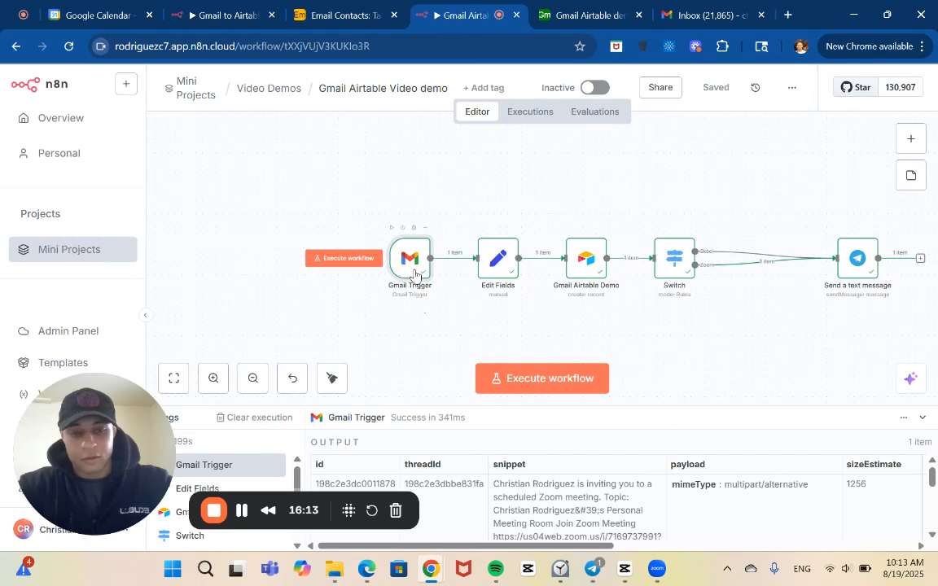
pyautogui.doubleClick(415, 274)
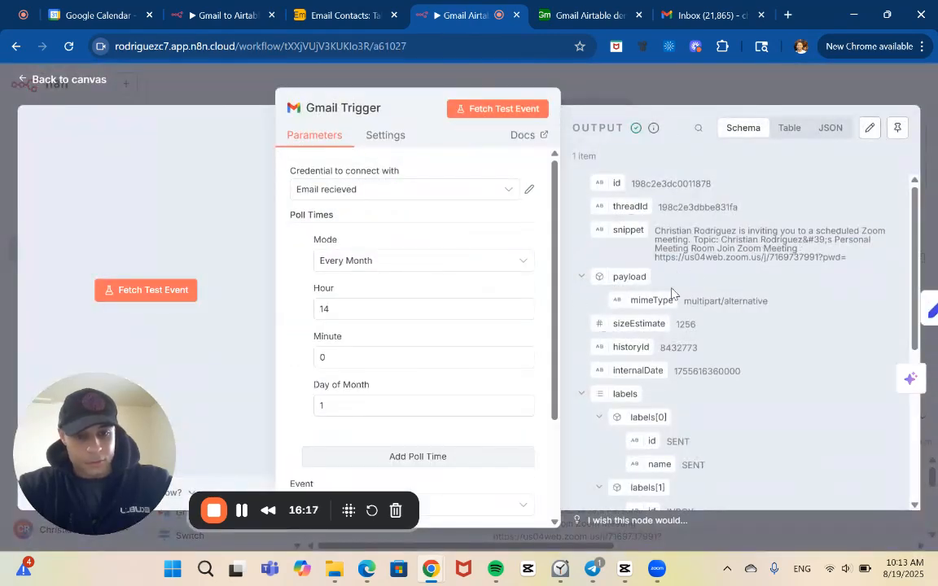
pyautogui.scroll(-5, 672, 293)
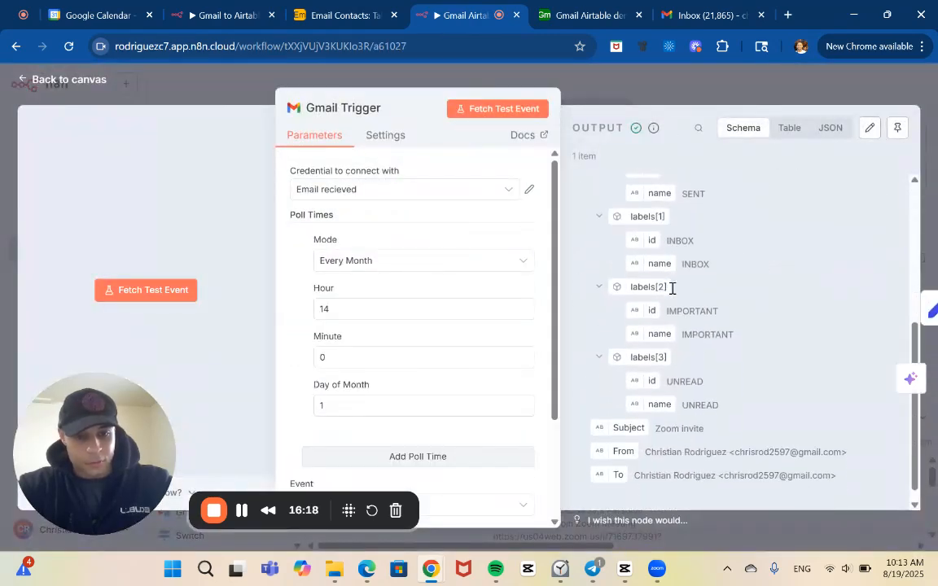
pyautogui.click(626, 103)
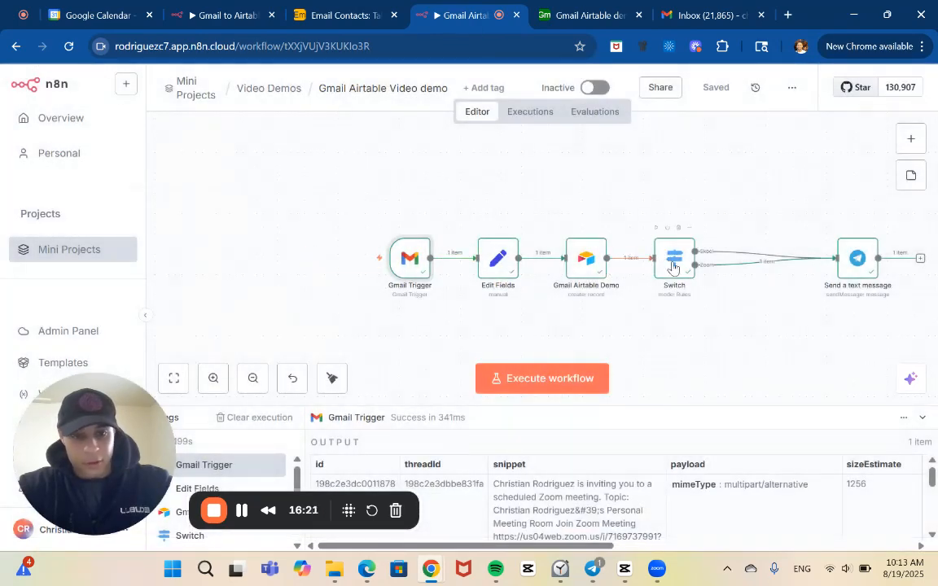
# Examine the Switch node's Zoom branch output and compare the routing with the Gmail to Airtable log workflow.
pyautogui.click(672, 268)
pyautogui.scroll(1, 716, 291)
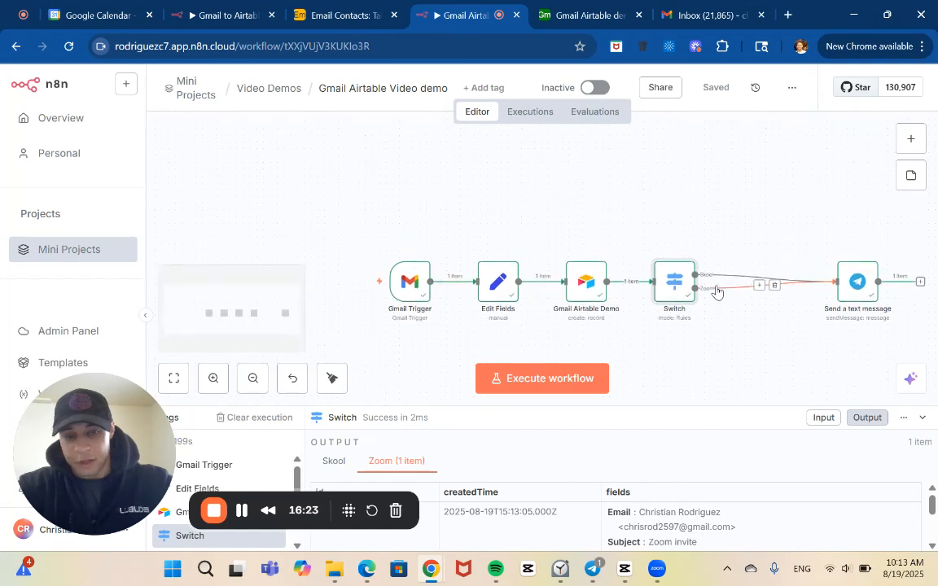
pyautogui.click(214, 377)
pyautogui.click(213, 378)
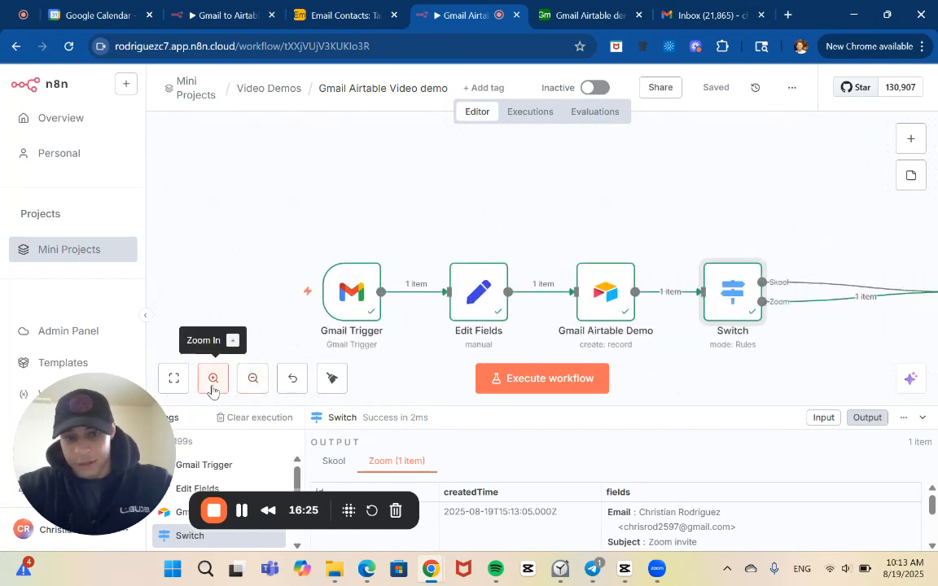
pyautogui.click(214, 378)
pyautogui.hscroll(6, 448, 318)
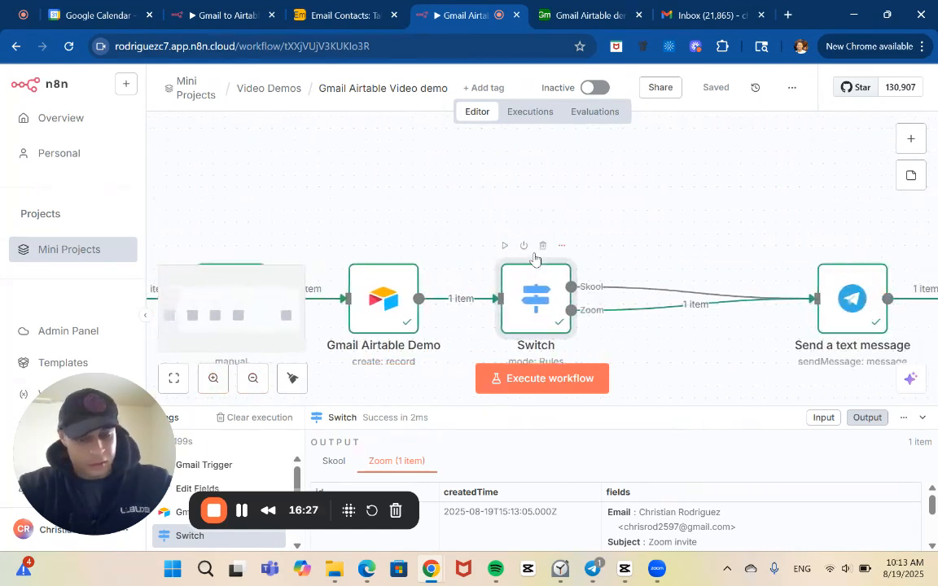
pyautogui.hscroll(-2, 448, 318)
pyautogui.hscroll(1, 452, 293)
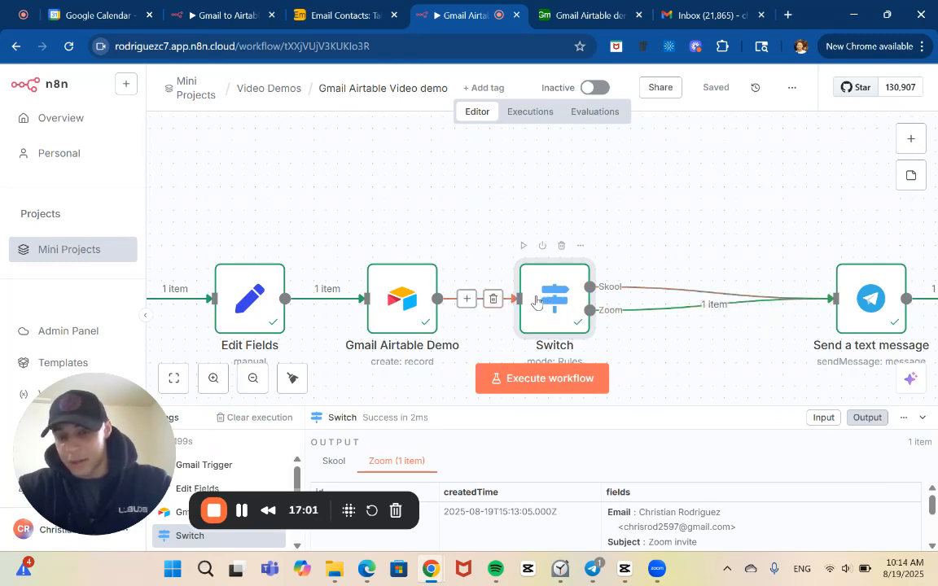
pyautogui.scroll(-1, 583, 318)
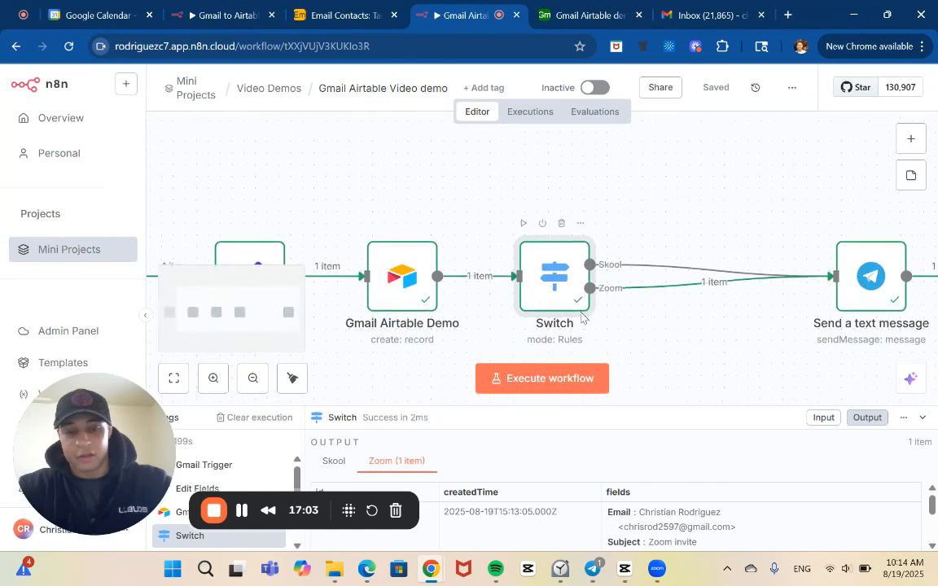
pyautogui.scroll(-1, 582, 318)
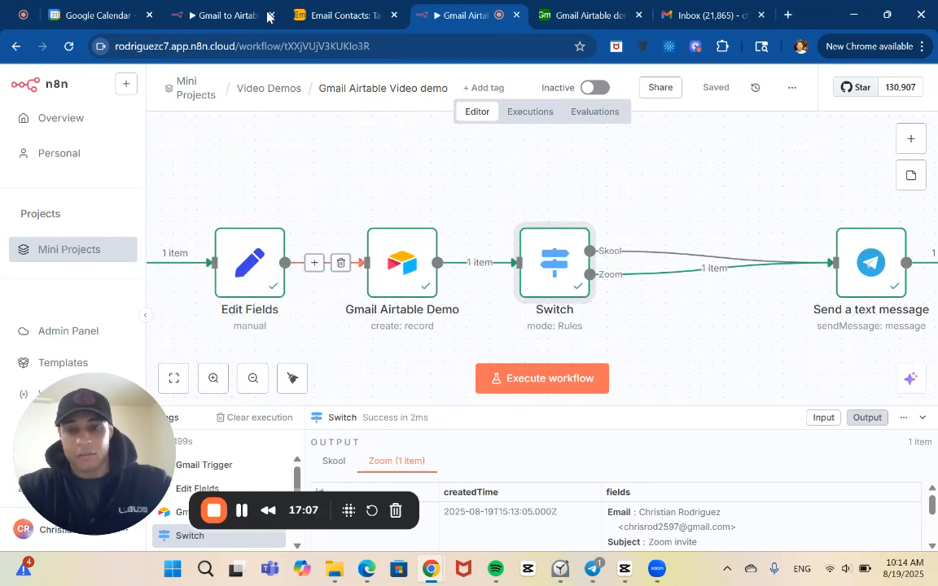
pyautogui.click(211, 6)
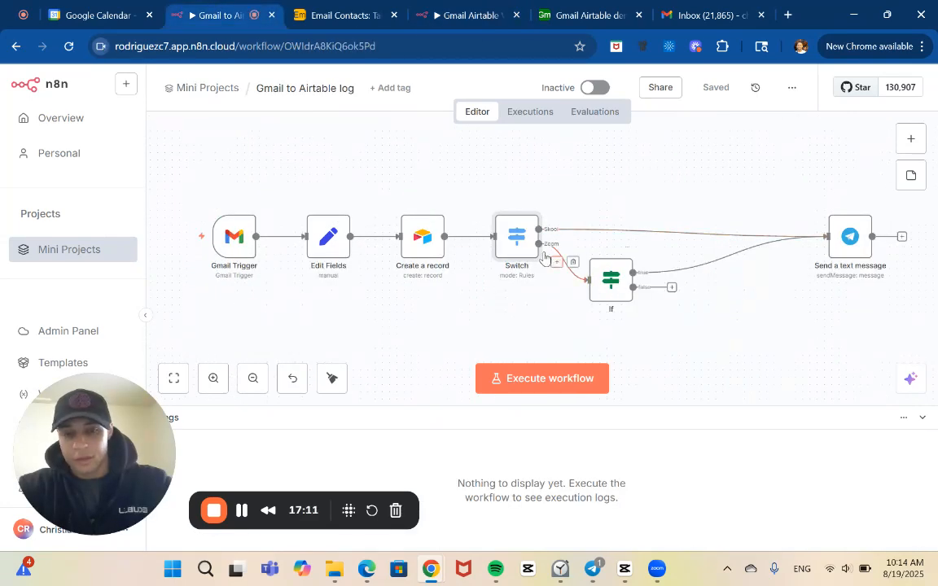
pyautogui.click(476, 5)
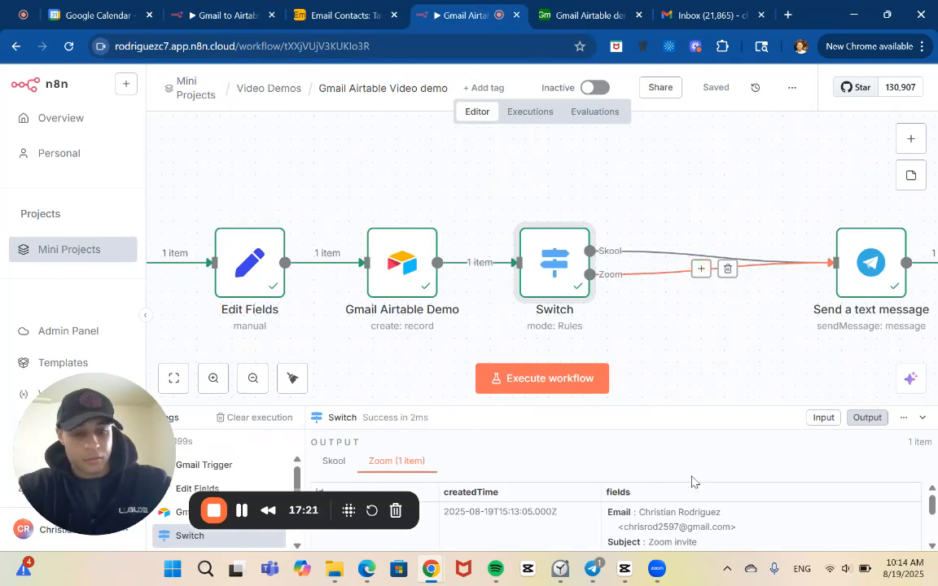
# Switch to Telegram, examine the latest email notification in the demo_bot chat, and return to the n8n workflow in the browser.
pyautogui.moveTo(607, 579)
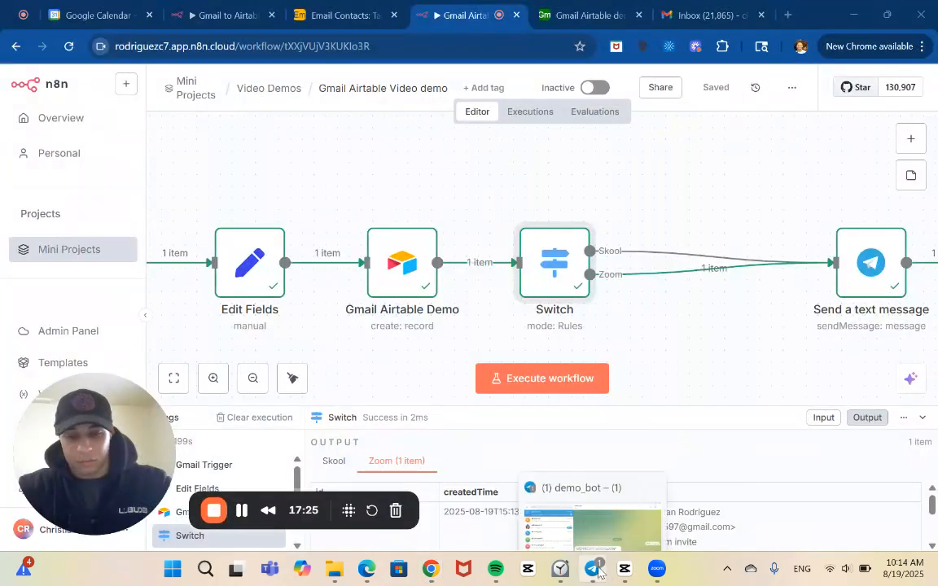
pyautogui.hotkey('alt', 'Tab')
pyautogui.hotkey('alt', 'Tab')
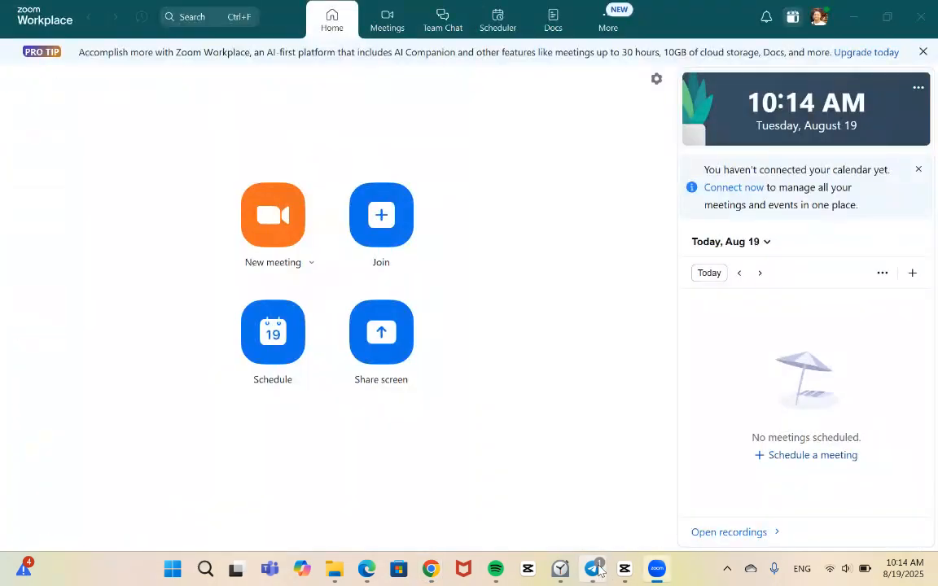
pyautogui.hotkey('alt', 'Tab')
pyautogui.hotkey('alt', 'Tab')
pyautogui.hotkey('alt', 'Tab')
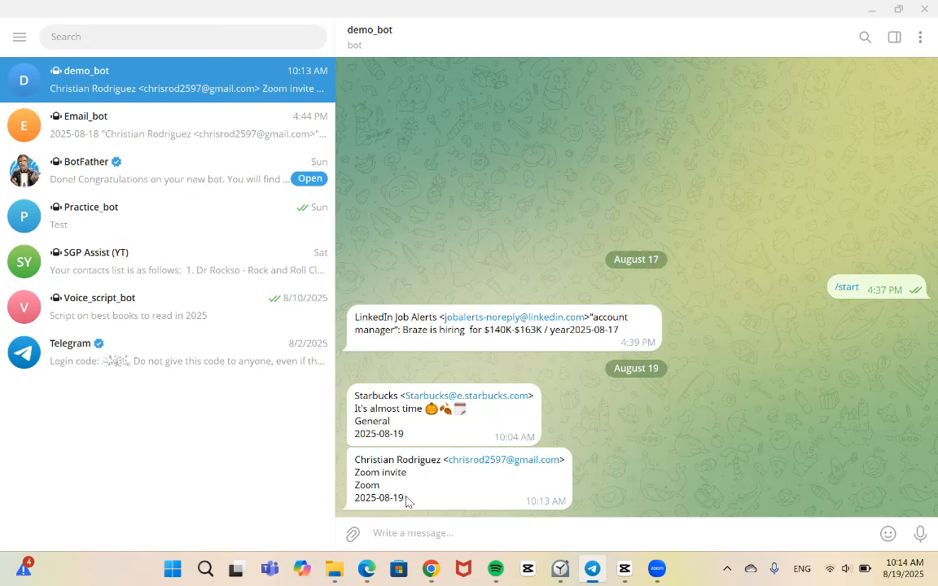
pyautogui.hotkey('alt', 'Tab')
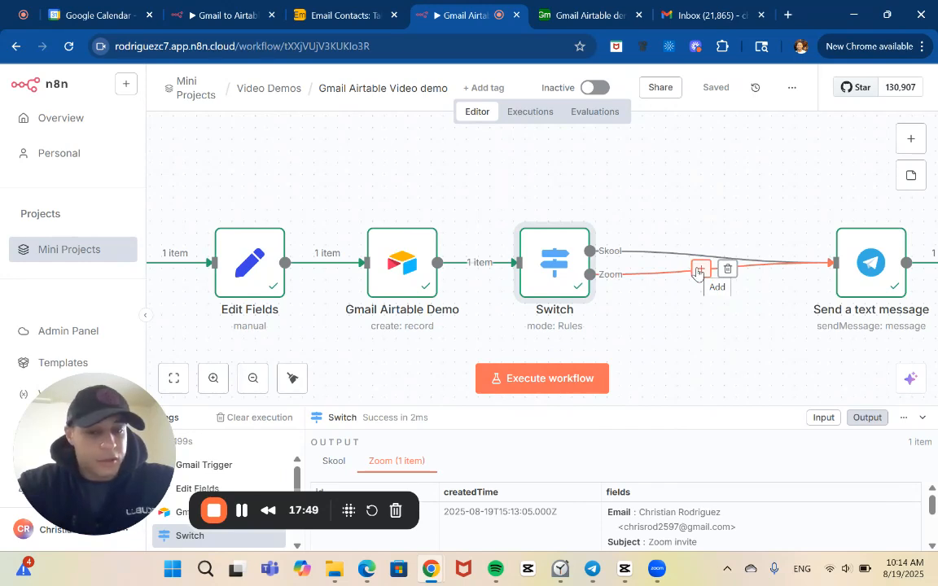
# Add an If node on the Zoom branch between the Switch and Send a text message nodes.
pyautogui.click(697, 270)
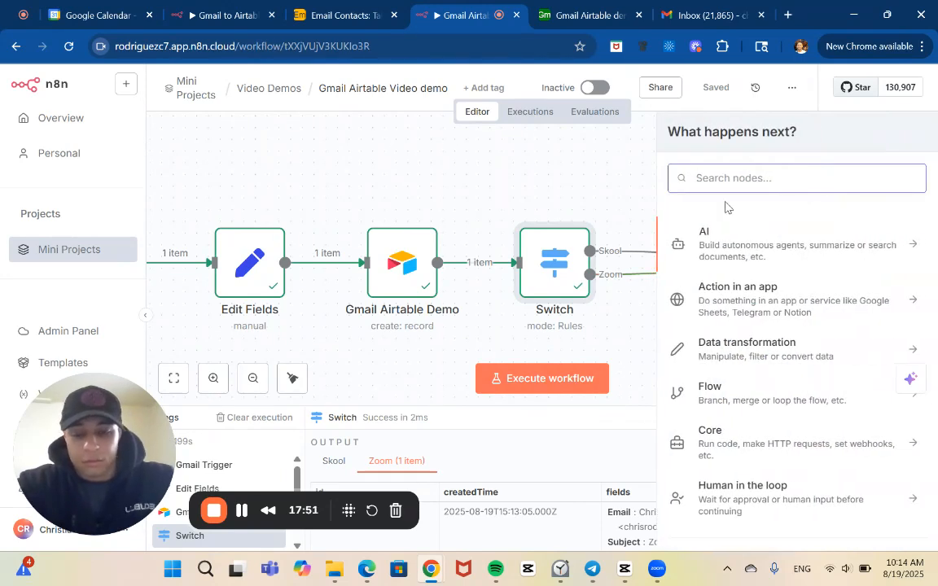
pyautogui.write('if')
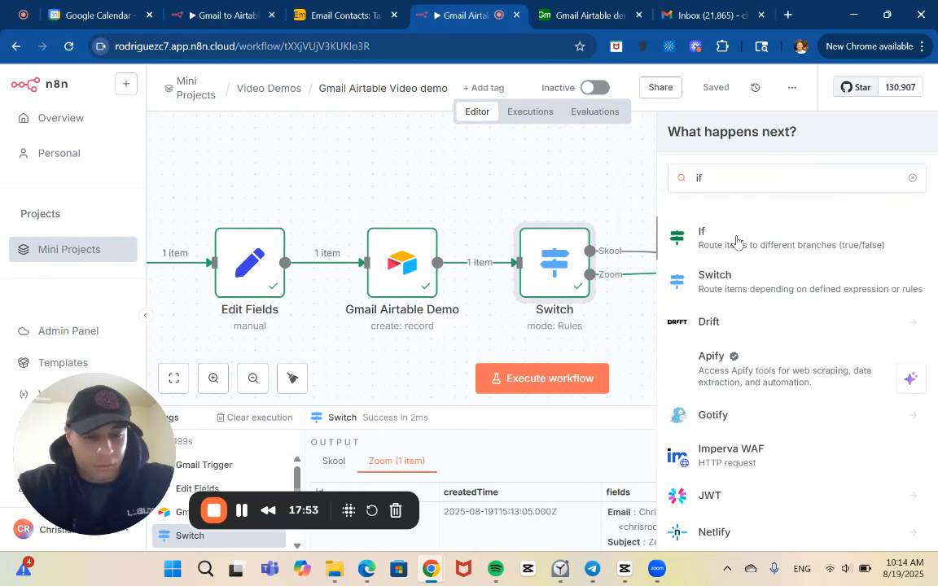
pyautogui.click(736, 241)
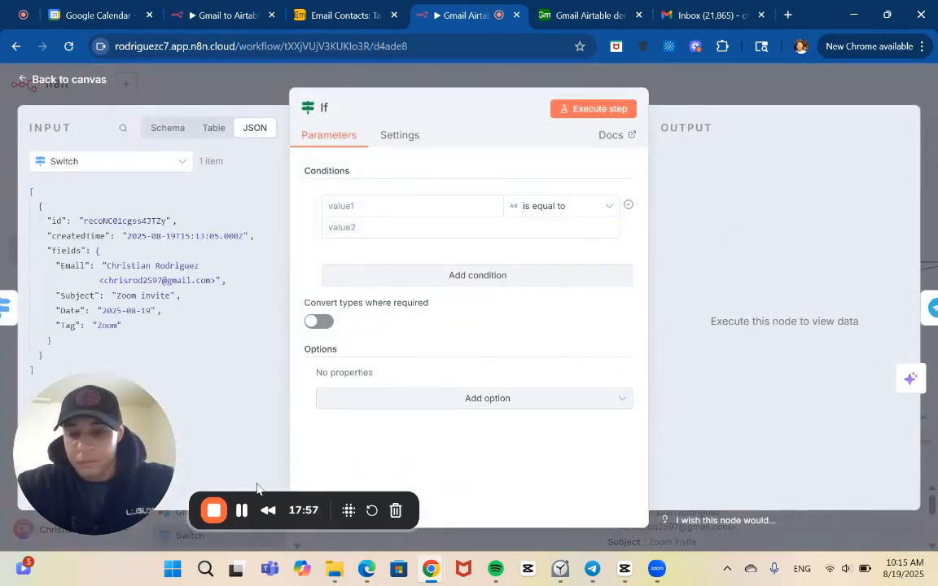
pyautogui.click(243, 512)
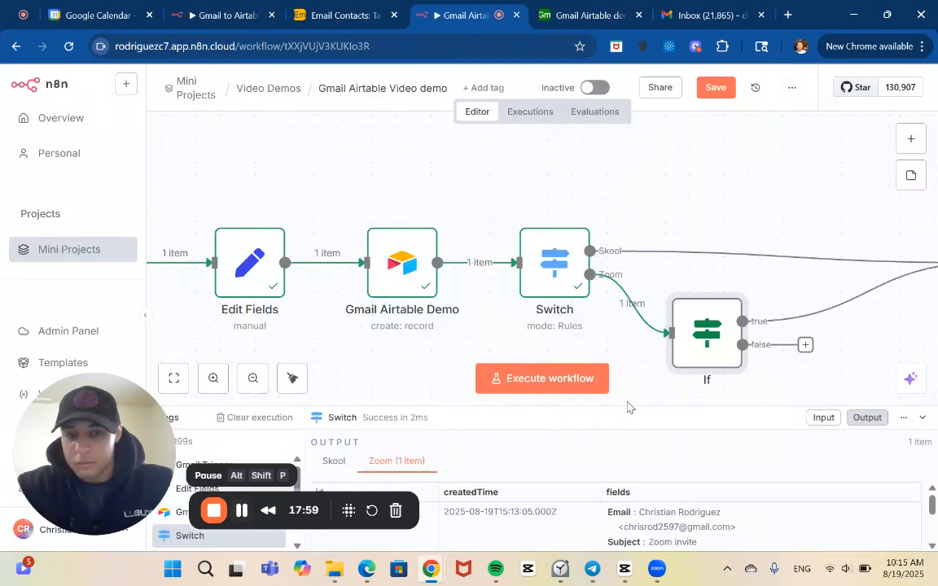
# Set the If node's condition operator to the string option contains and enter the sender's full name as the comparison value.
pyautogui.doubleClick(707, 333)
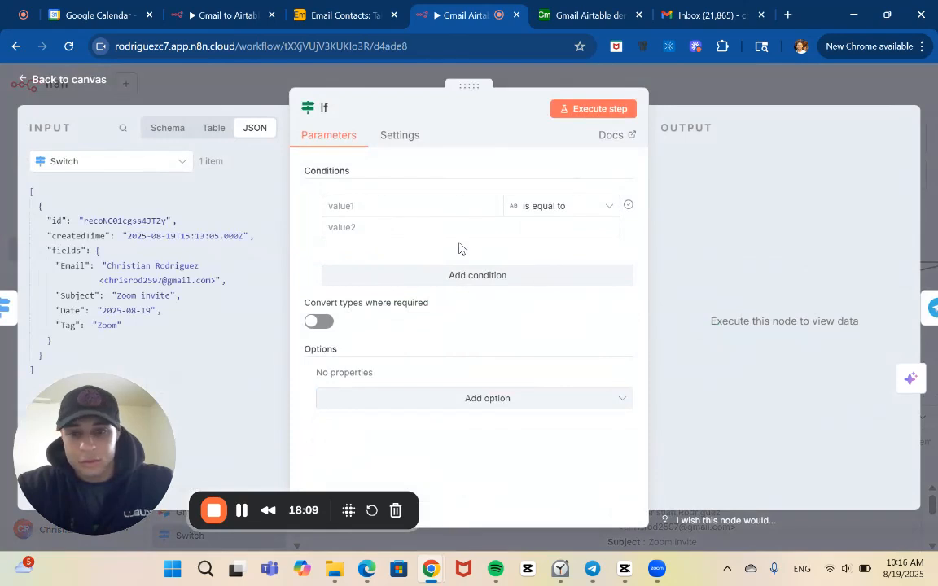
pyautogui.click(380, 206)
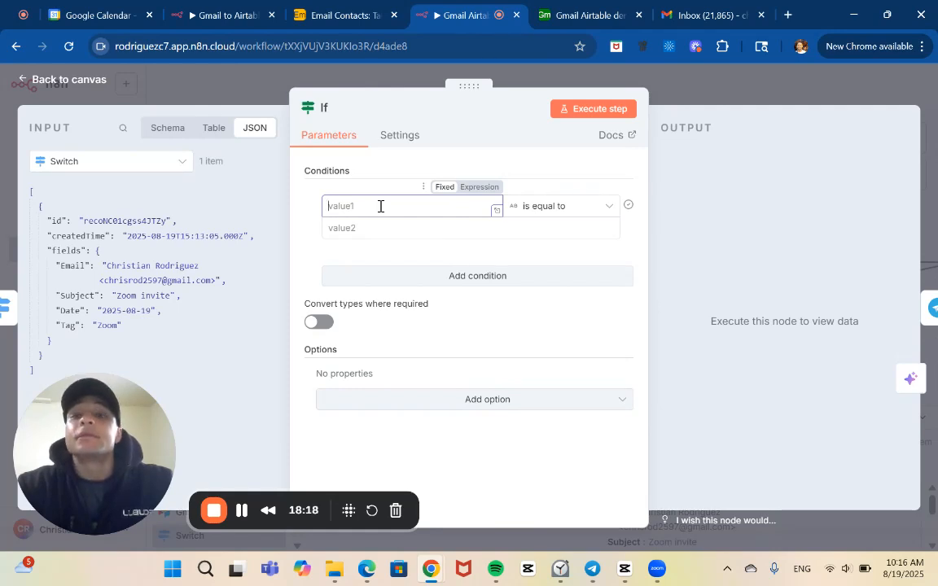
pyautogui.write('C')
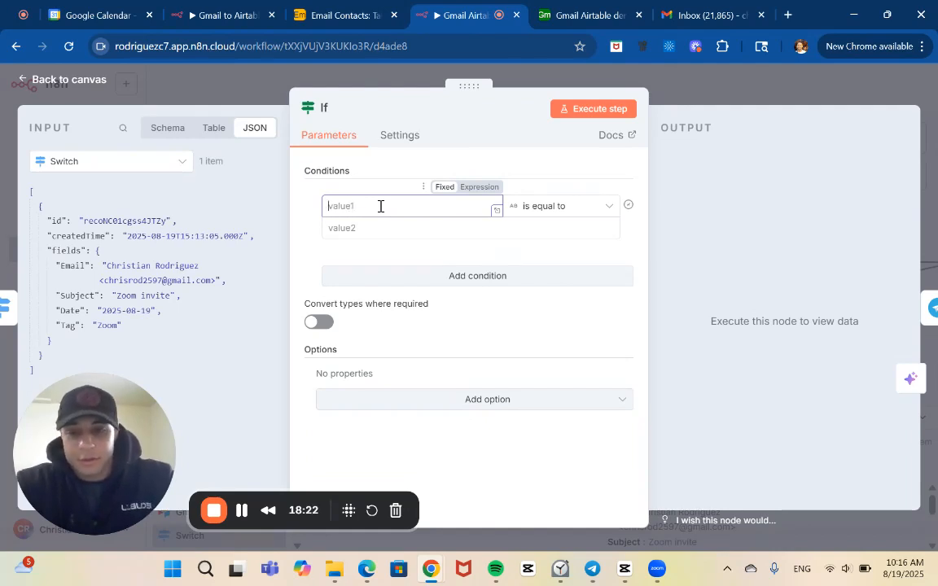
pyautogui.click(393, 225)
pyautogui.write('ch')
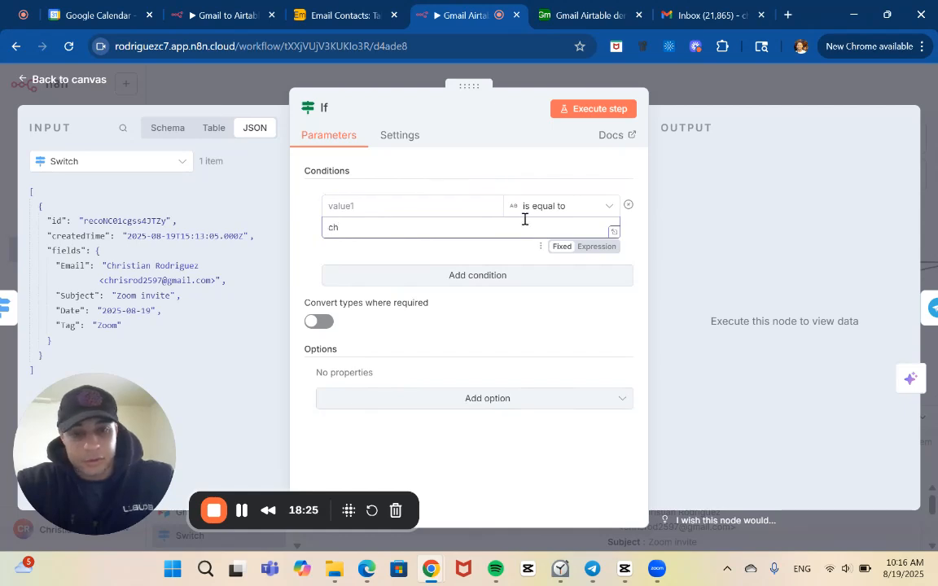
pyautogui.click(548, 208)
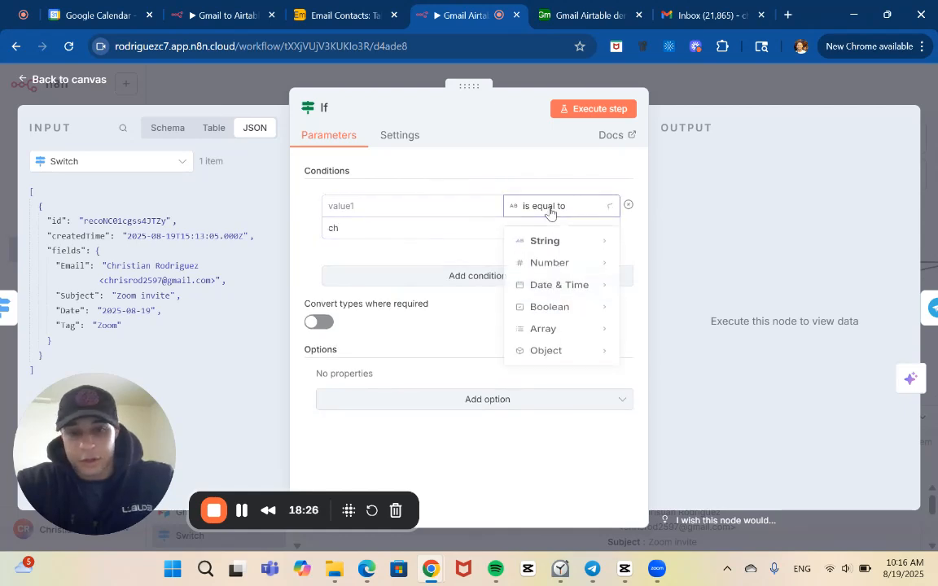
pyautogui.moveTo(559, 244)
pyautogui.click(679, 358)
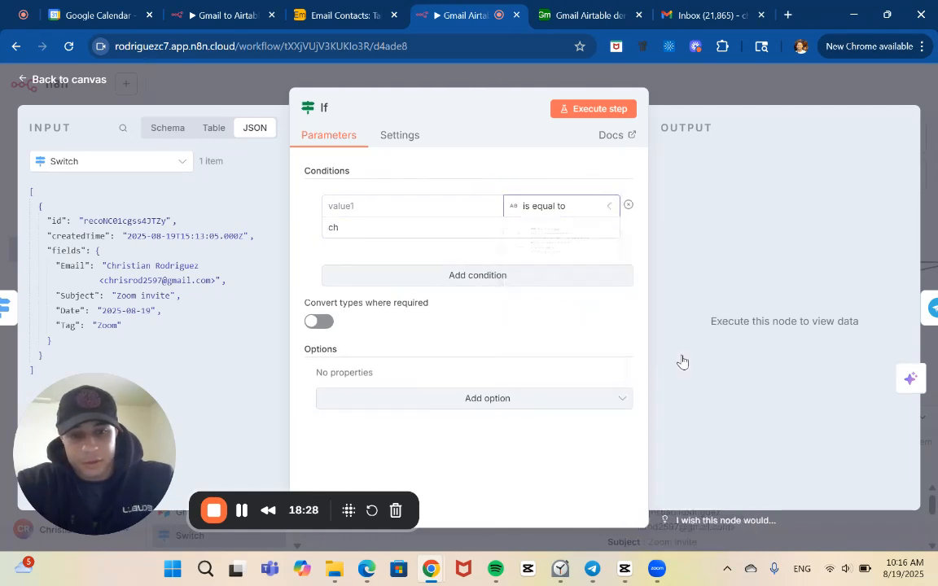
pyautogui.click(441, 229)
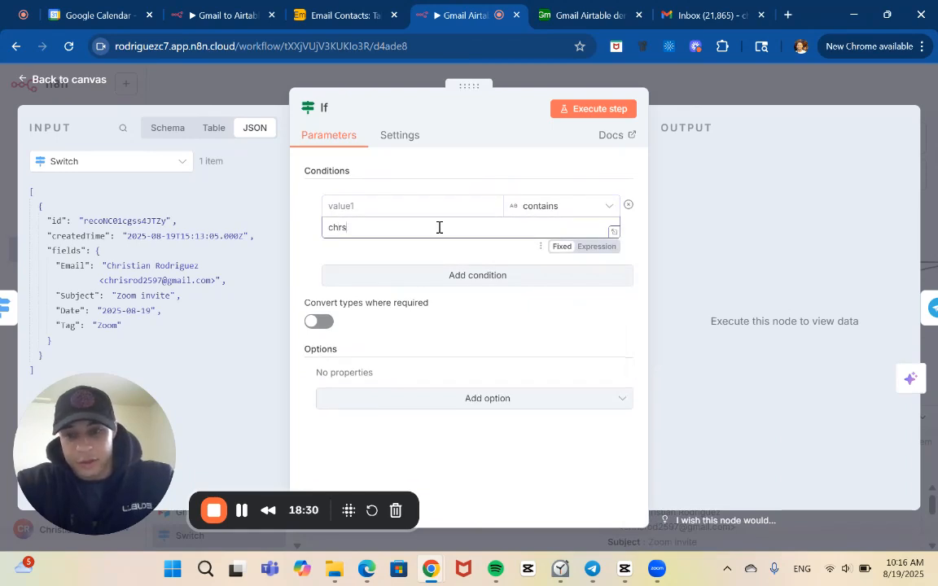
pyautogui.write('ristian Rodriguez')
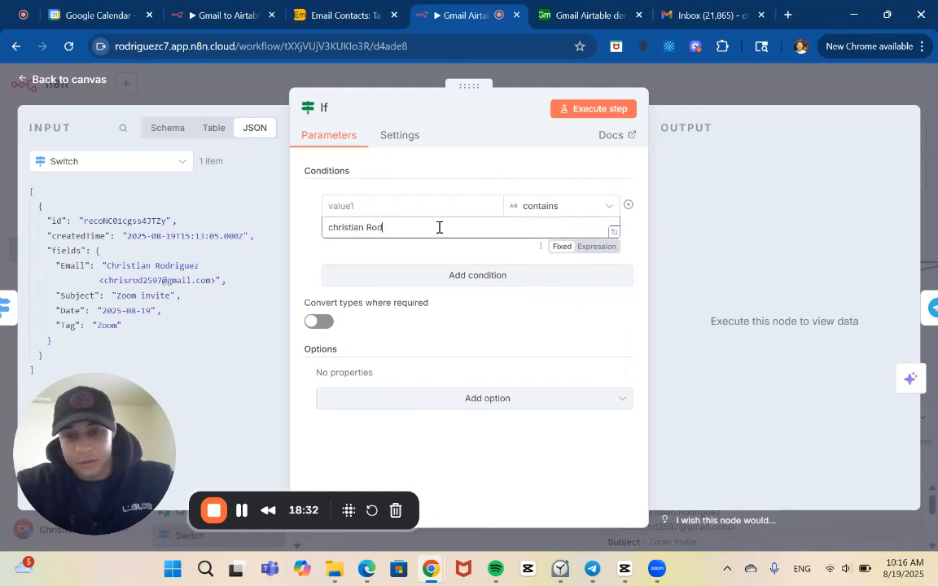
pyautogui.click(332, 228)
pyautogui.press('BackSpace')
pyautogui.write('C')
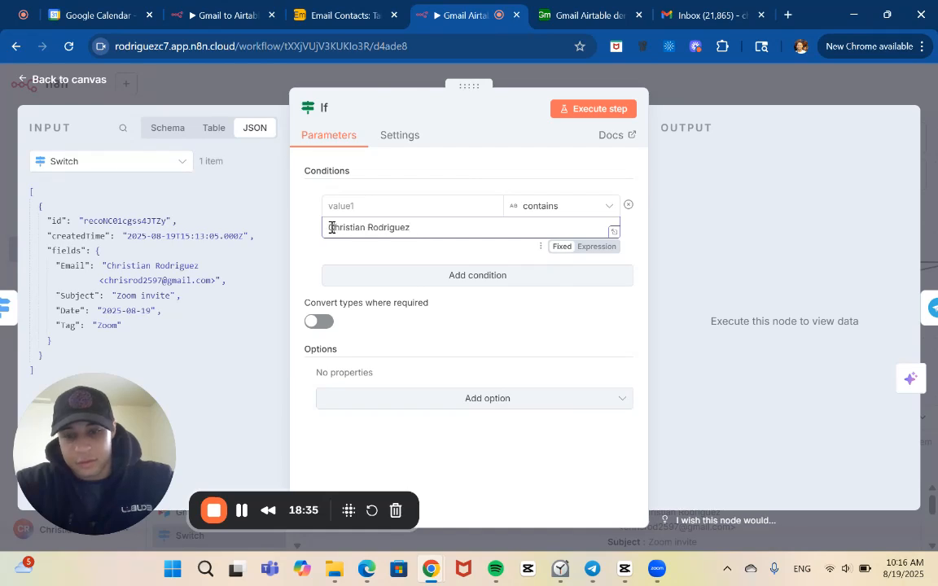
# Set the If condition's first value to the expression {{$json.fields.Email}} and return to the canvas.
pyautogui.click(376, 206)
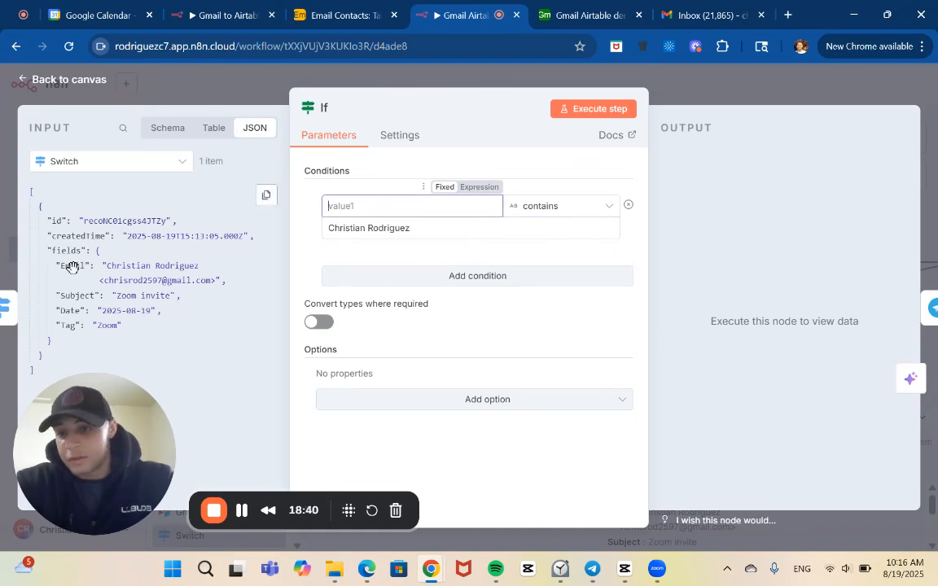
pyautogui.moveTo(73, 267); pyautogui.dragTo(342, 203)
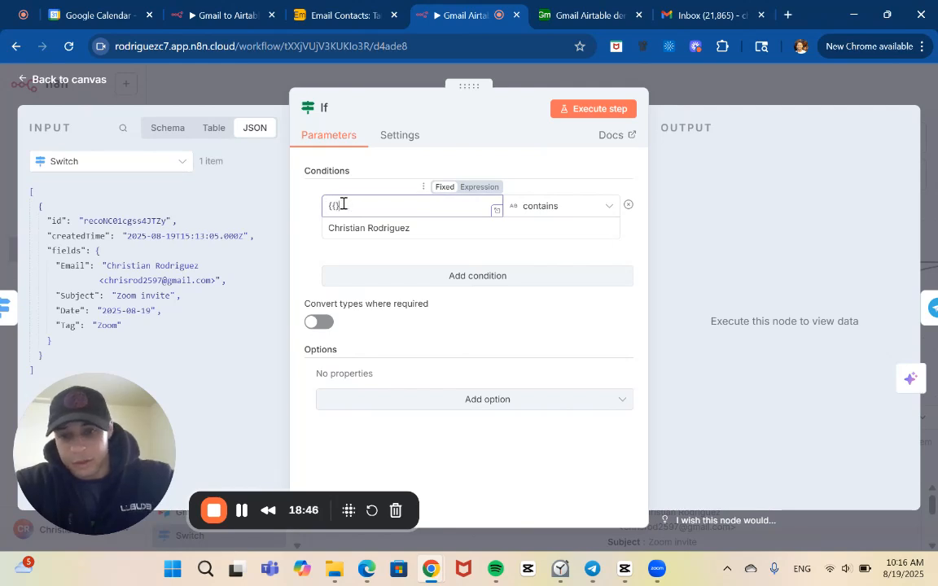
pyautogui.click(500, 189)
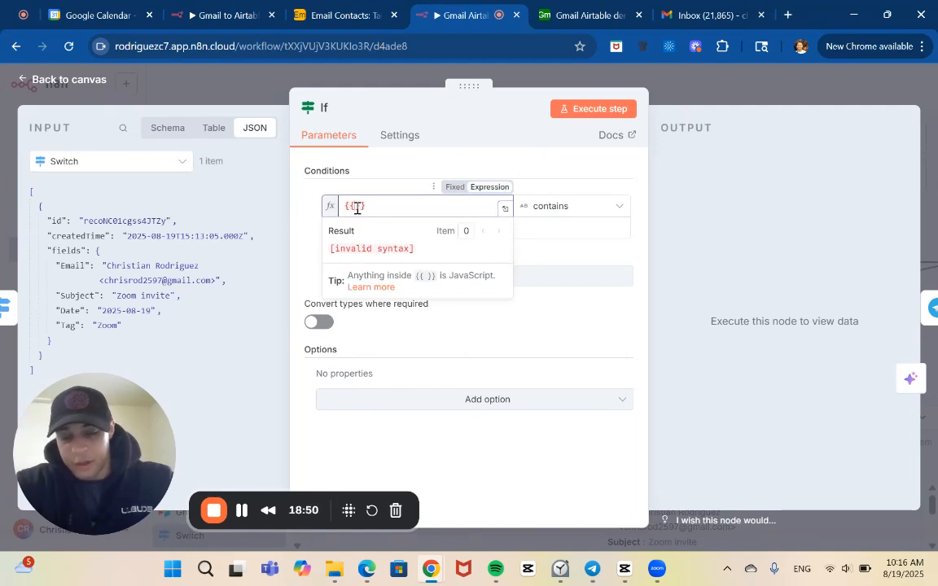
pyautogui.write('$')
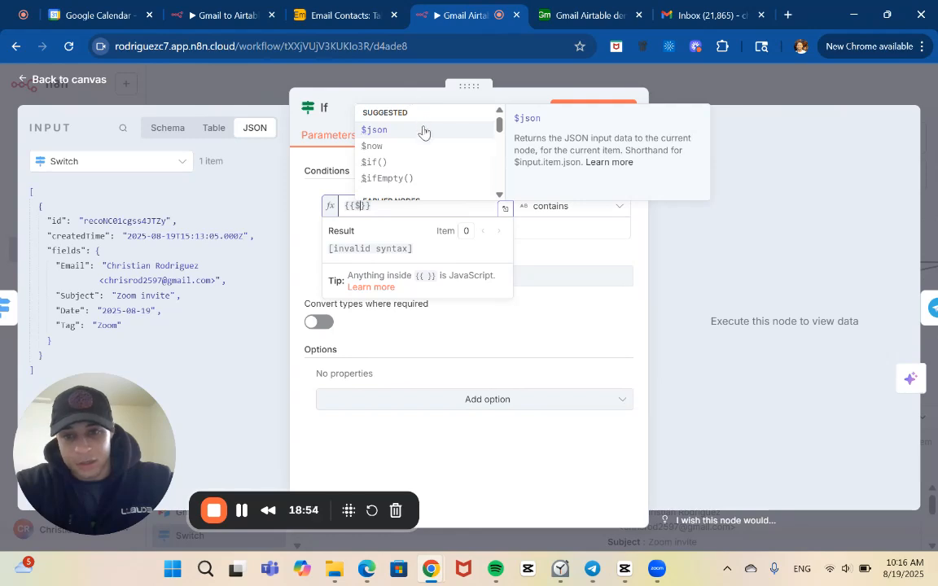
pyautogui.click(379, 129)
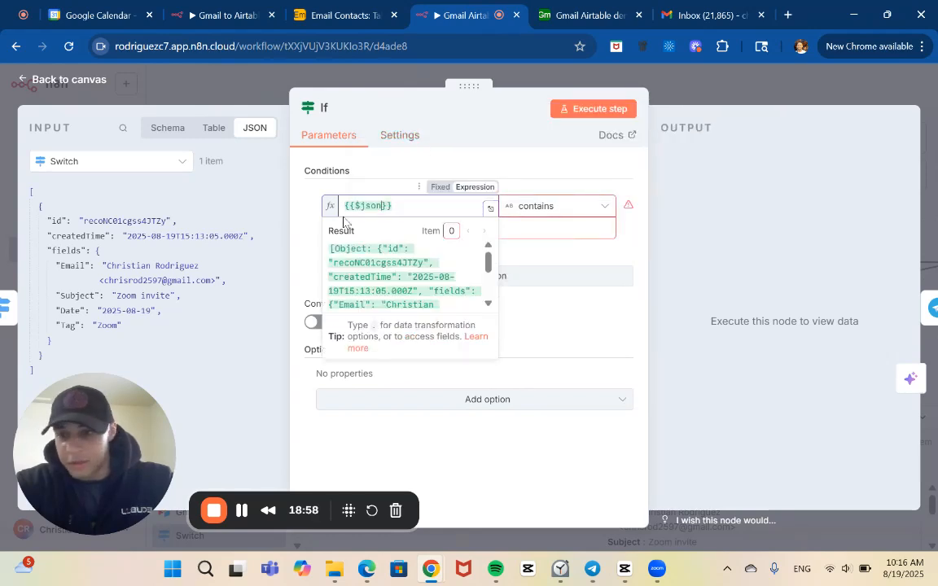
pyautogui.write('.f')
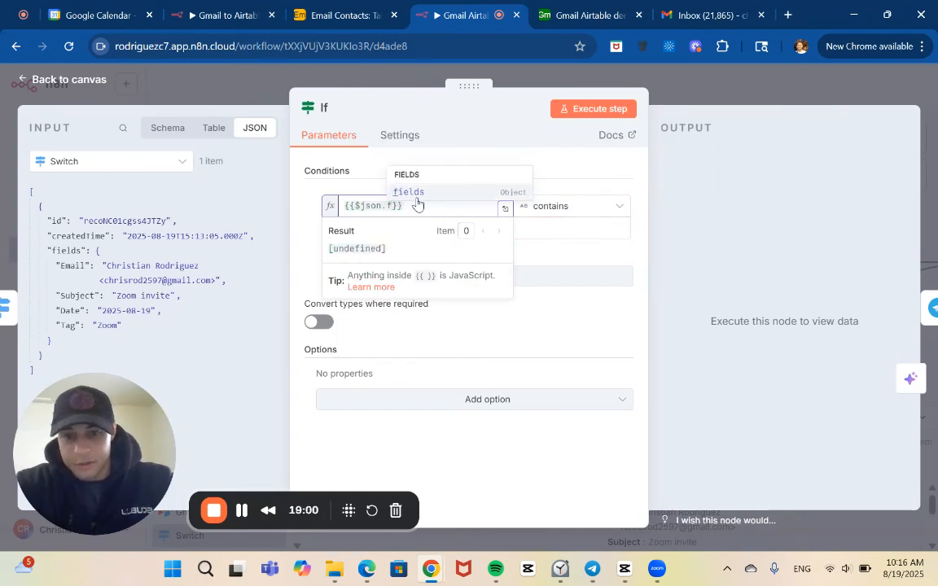
pyautogui.click(414, 194)
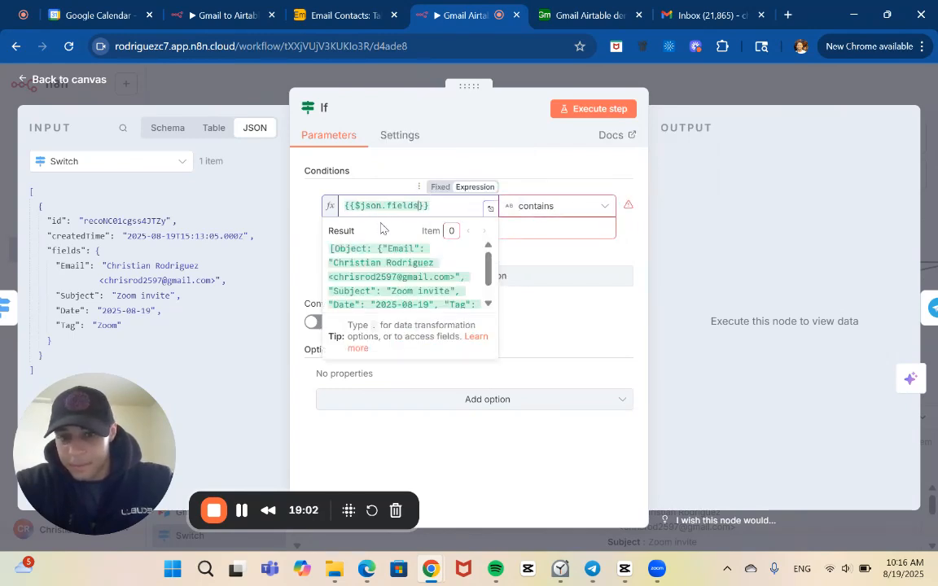
pyautogui.write('.')
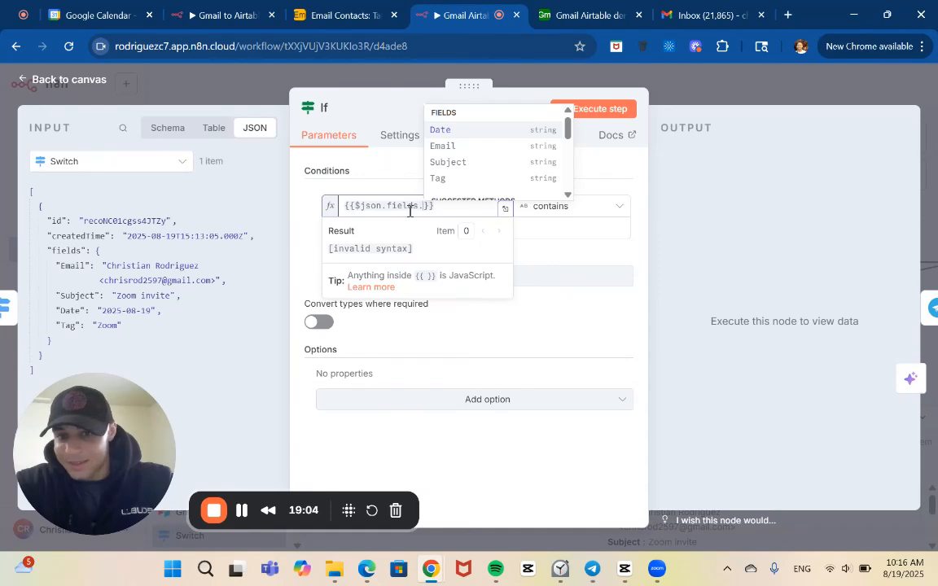
pyautogui.click(452, 147)
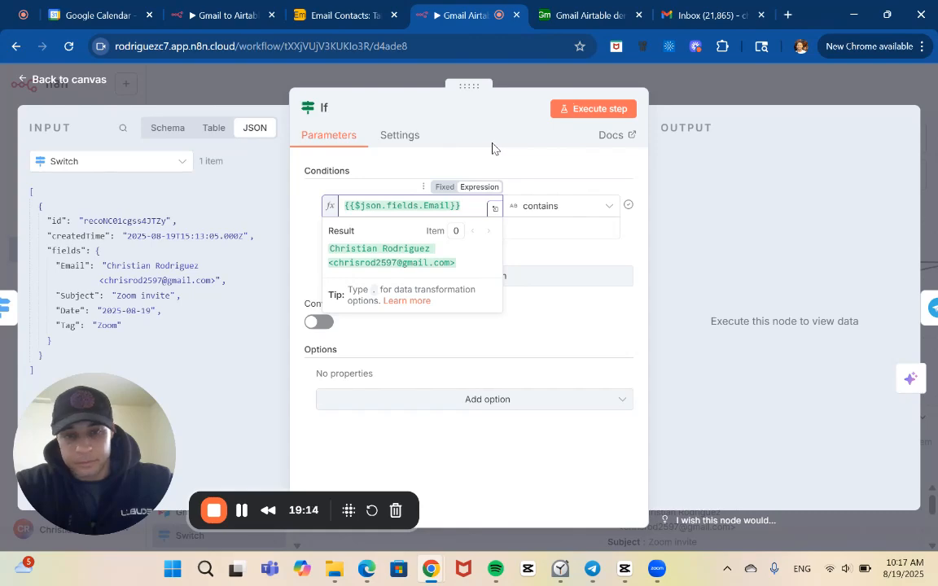
pyautogui.click(686, 97)
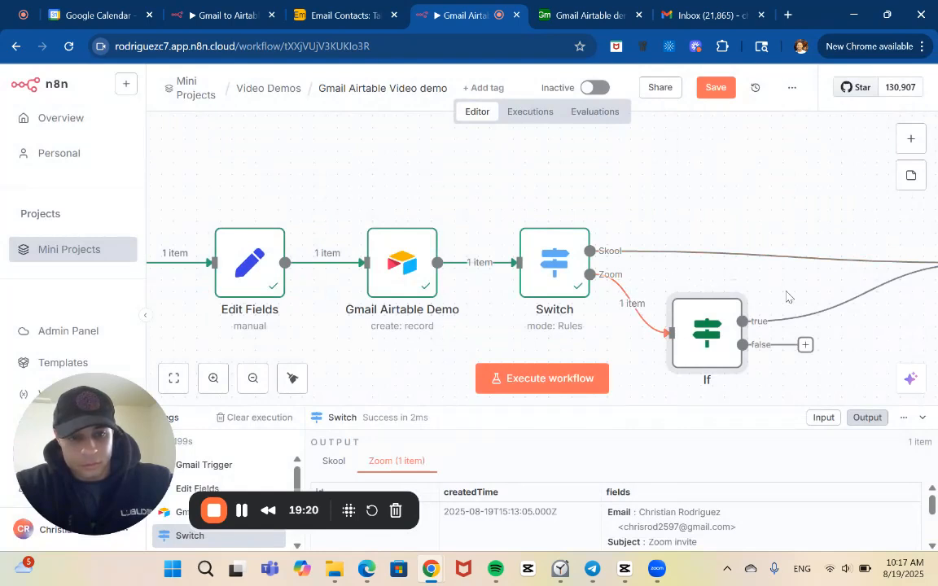
# Execute the workflow up to the If node and try to stop the run after rechecking the node's condition.
pyautogui.click(675, 281)
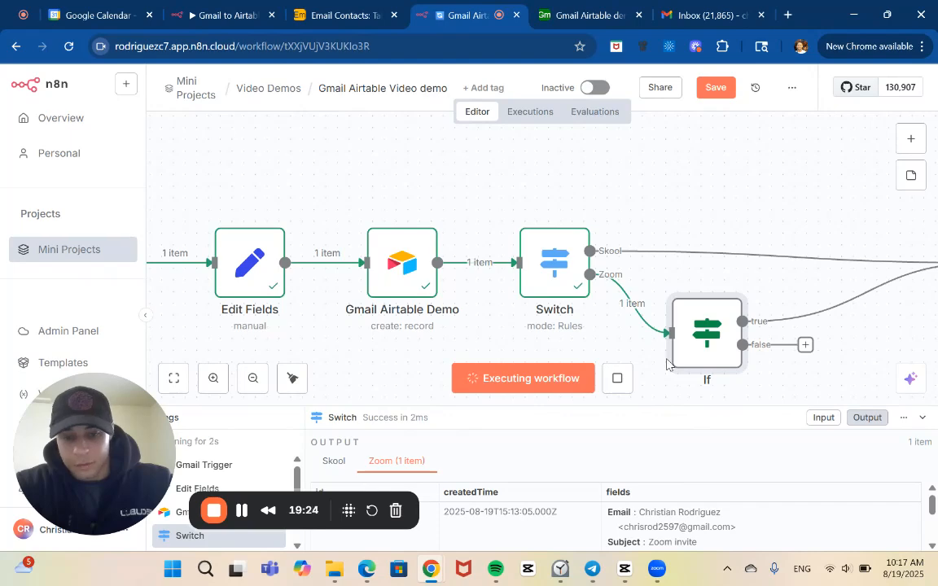
pyautogui.hscroll(3, 676, 359)
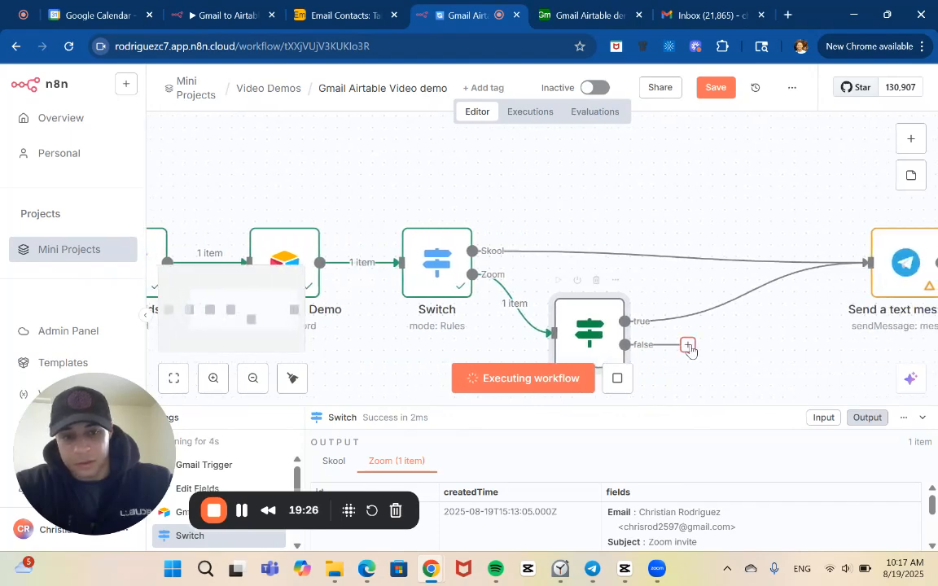
pyautogui.doubleClick(600, 335)
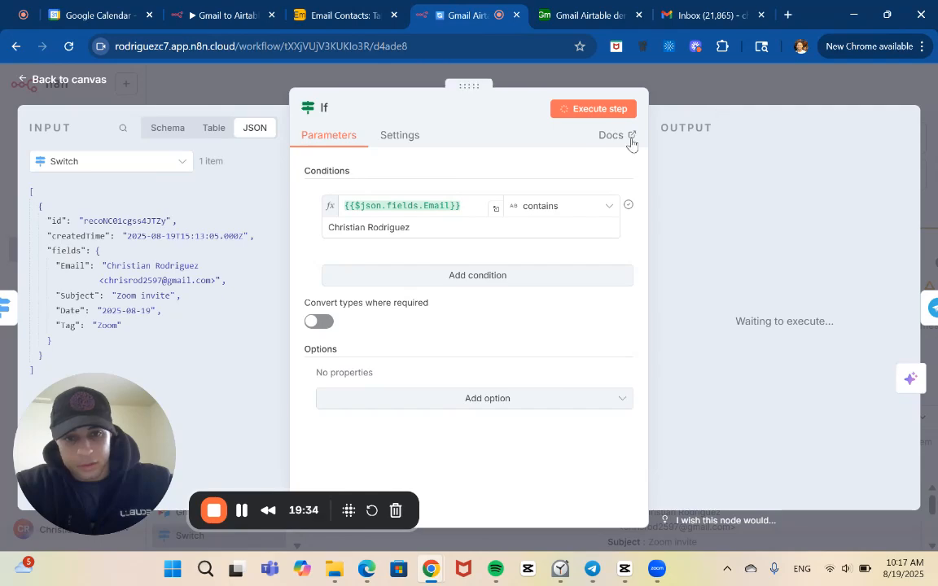
pyautogui.click(717, 75)
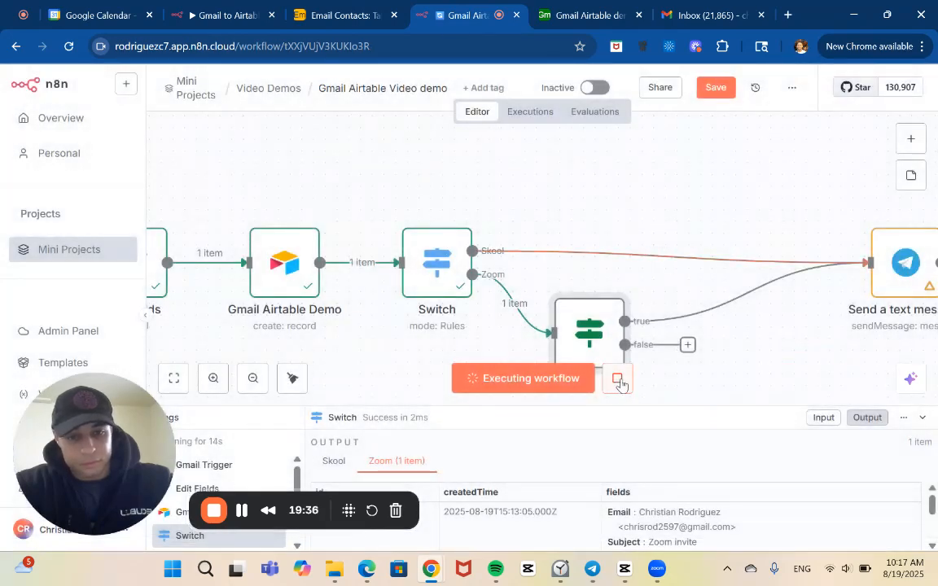
pyautogui.click(617, 378)
pyautogui.scroll(-1, 660, 324)
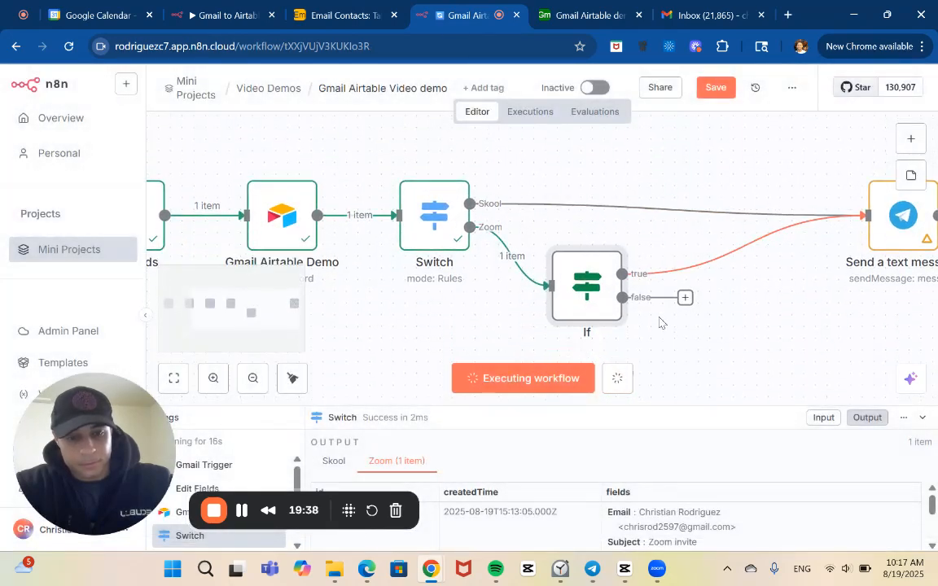
pyautogui.hscroll(1, 661, 323)
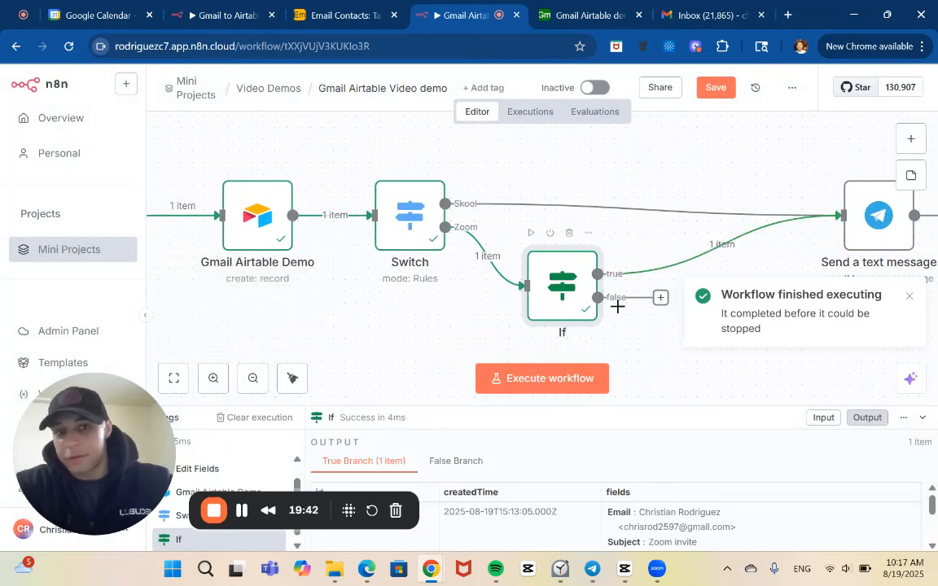
# Switch to Gmail and send the drafted Zoom meeting link email.
pyautogui.click(695, 14)
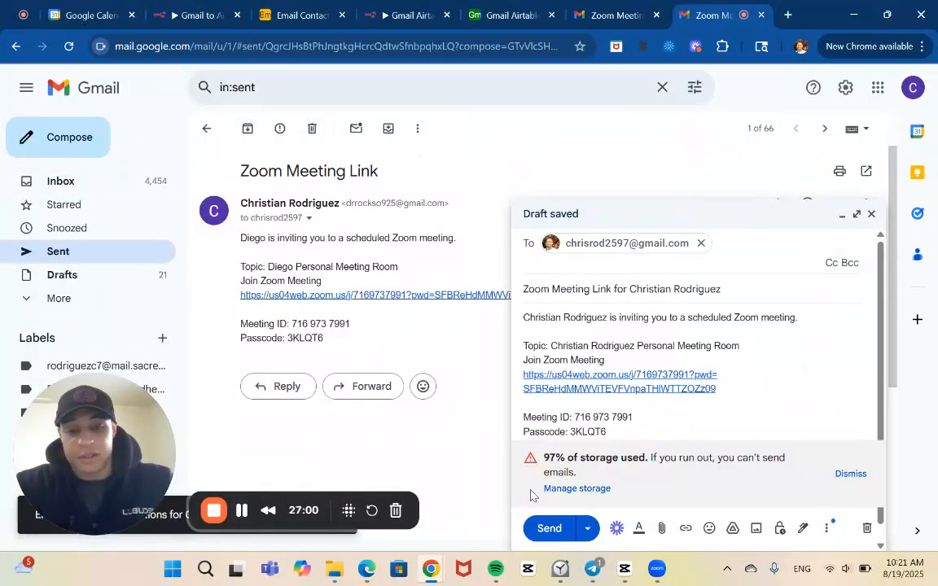
pyautogui.click(548, 529)
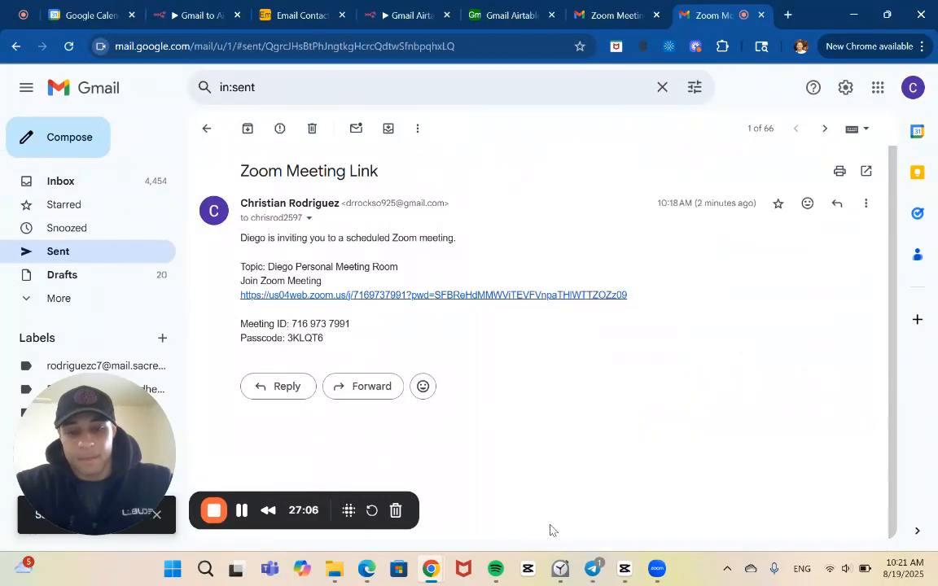
# Return to the Gmail Airtable Video demo workflow, close the If node's settings and execute the whole workflow.
pyautogui.click(392, 11)
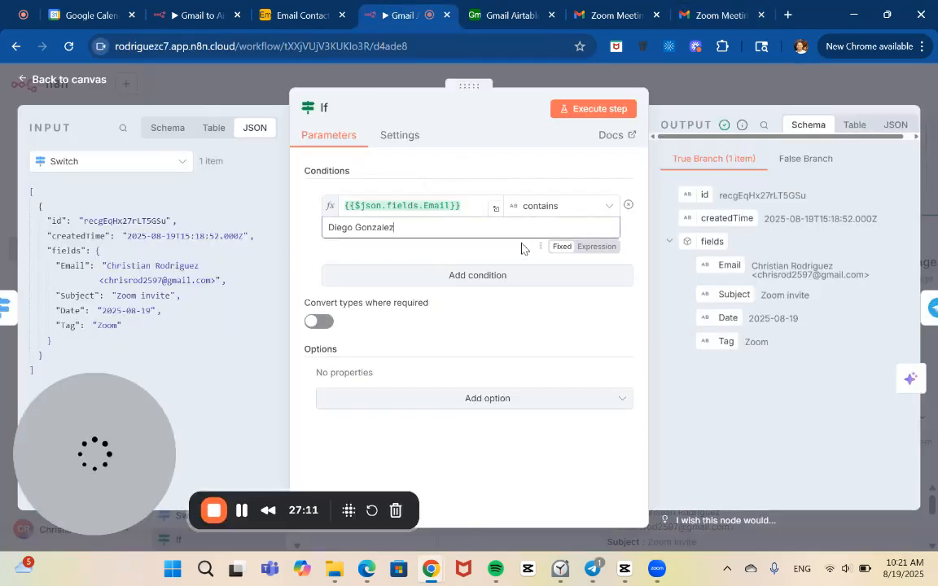
pyautogui.press('Escape')
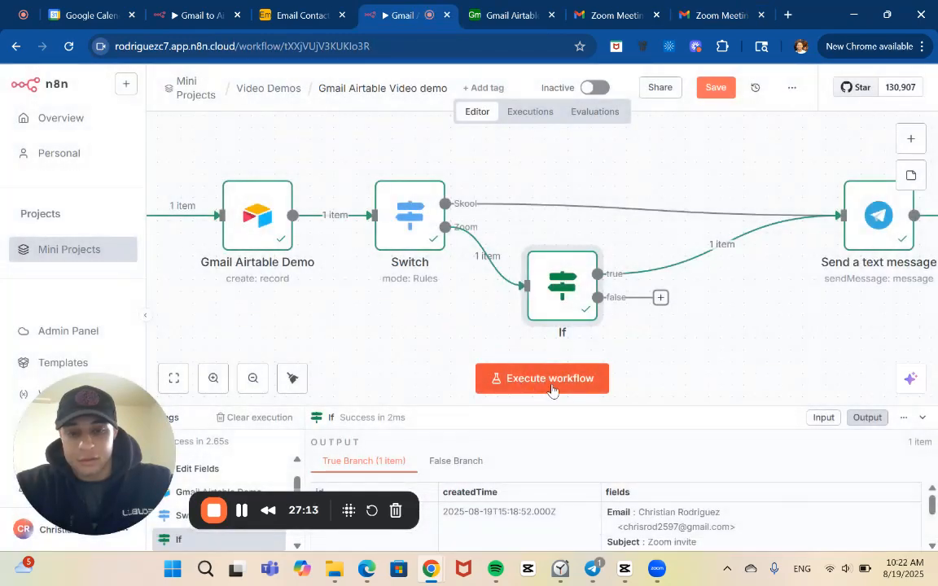
pyautogui.click(555, 387)
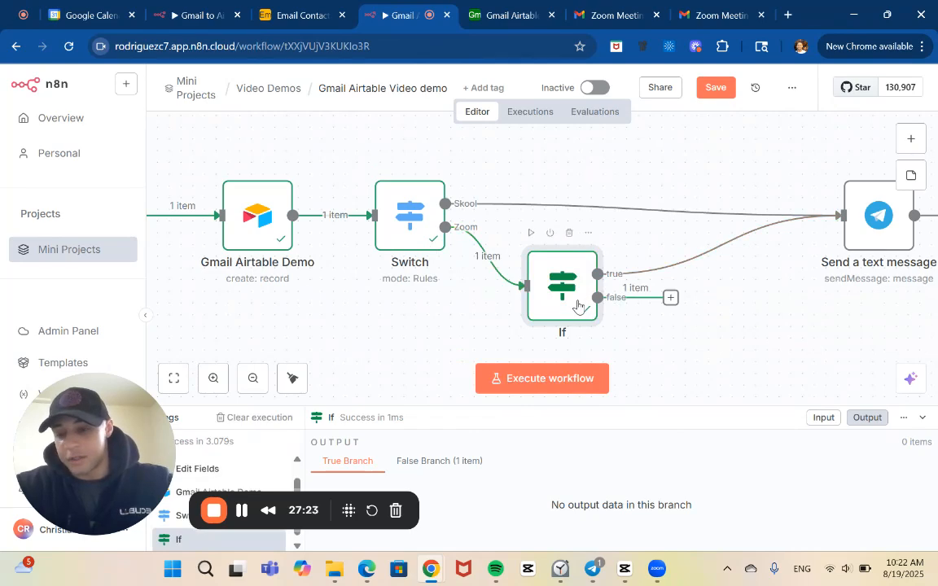
# Compare the If node's contains condition with its False Branch output and check how the Zoom Meeting Link email is routed.
pyautogui.doubleClick(578, 307)
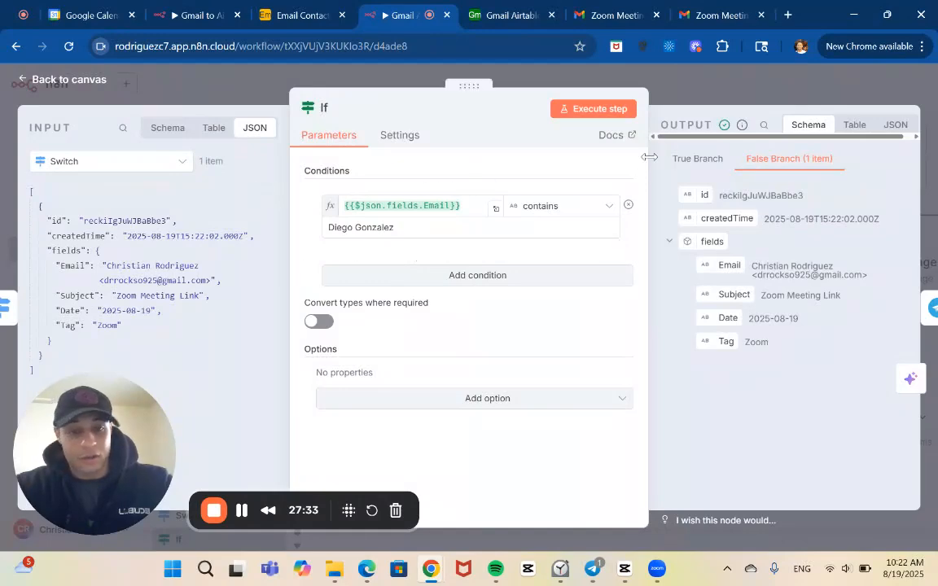
pyautogui.click(720, 90)
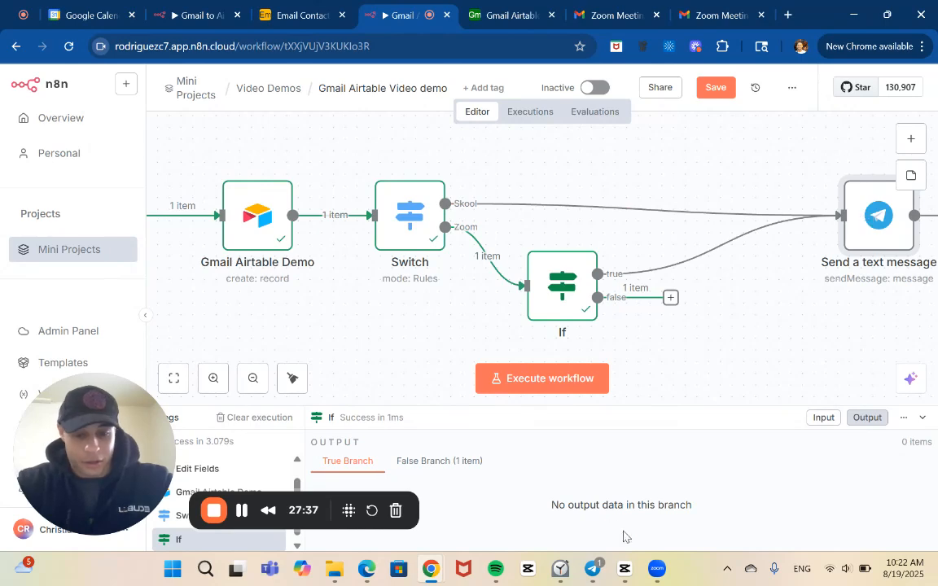
pyautogui.moveTo(592, 568)
pyautogui.moveTo(594, 505)
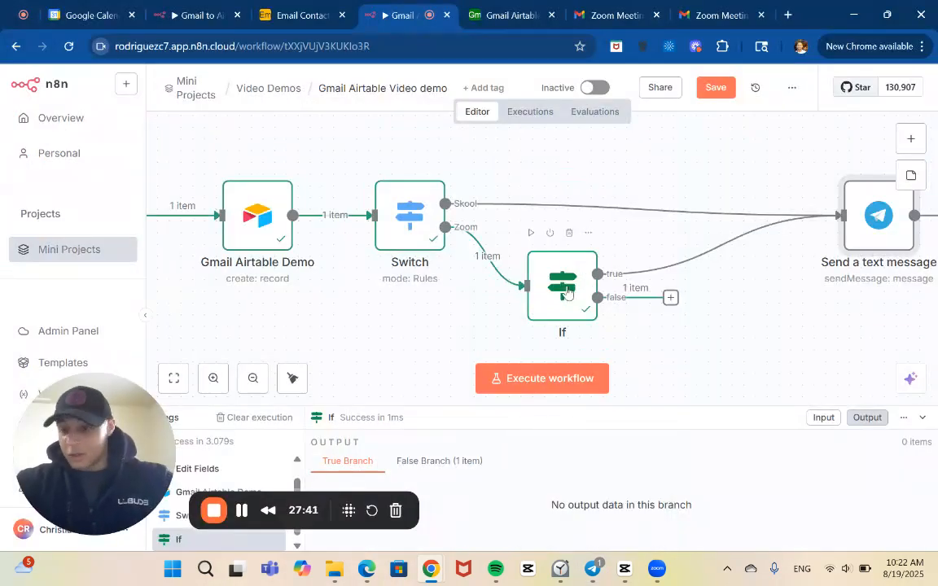
pyautogui.doubleClick(568, 293)
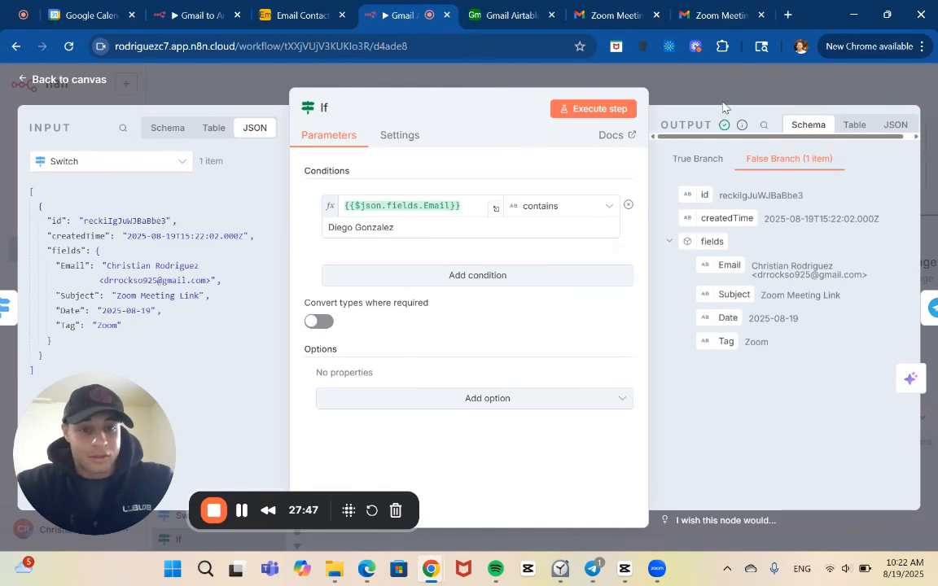
# Close the If node's settings and view the whole workflow from the Gmail Trigger to the Telegram message node.
pyautogui.click(648, 80)
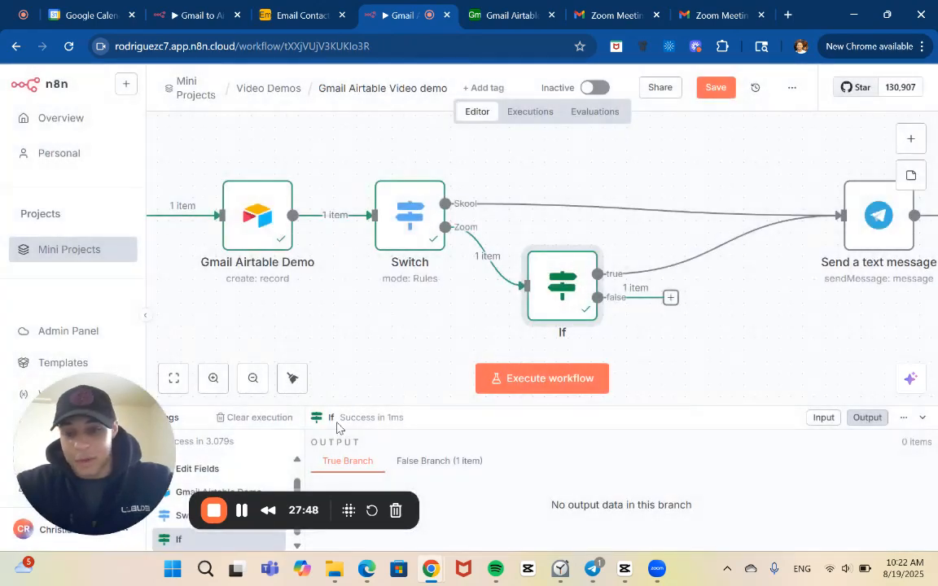
pyautogui.click(251, 380)
pyautogui.click(250, 381)
pyautogui.click(251, 380)
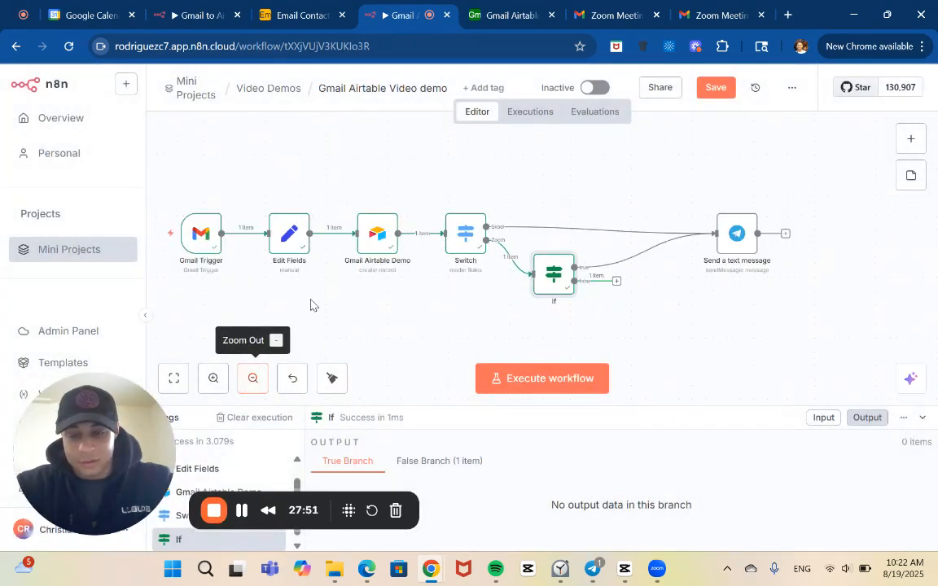
pyautogui.hscroll(-1, 235, 292)
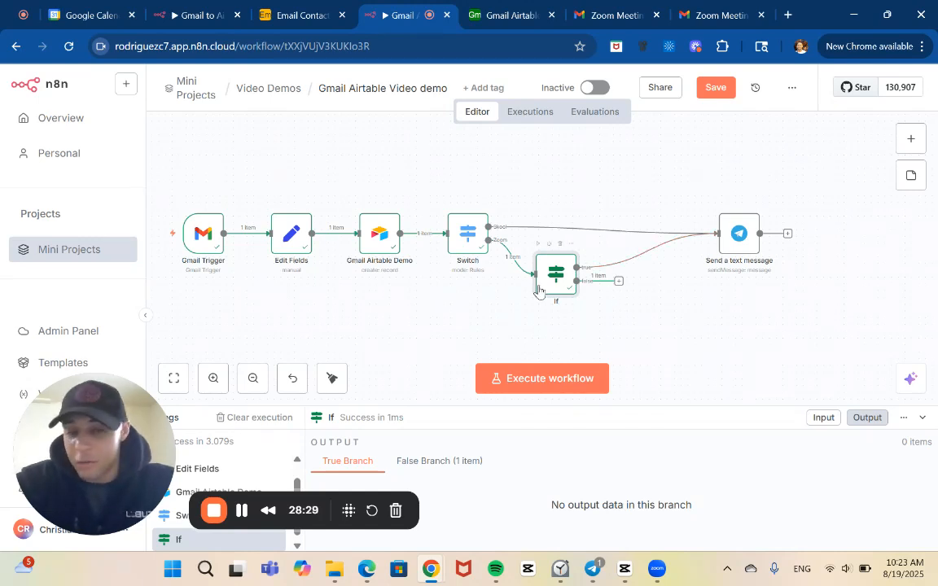
# Open the Switch node and review its Skool and Zoom routing rules, including the tag conditions and output names.
pyautogui.click(483, 236)
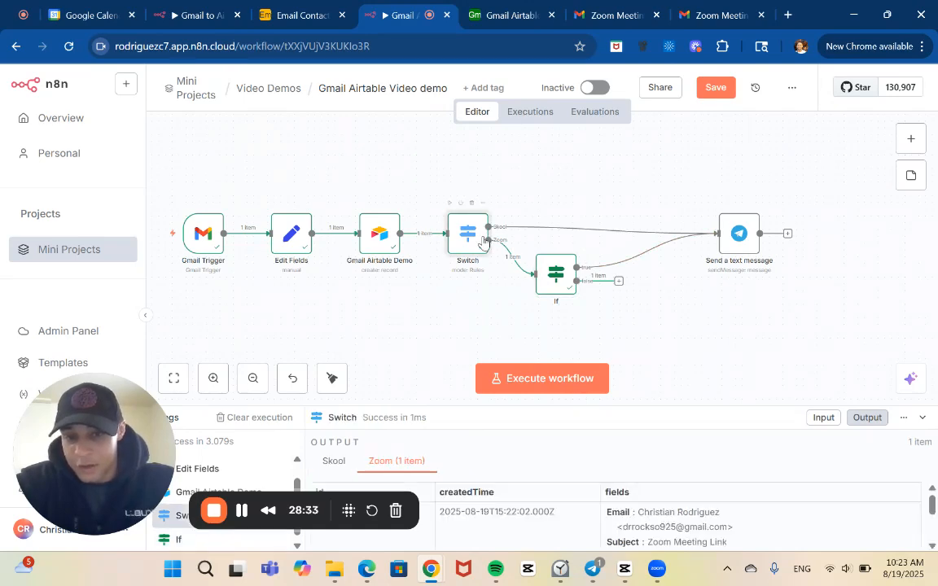
pyautogui.doubleClick(482, 236)
pyautogui.scroll(-1, 414, 345)
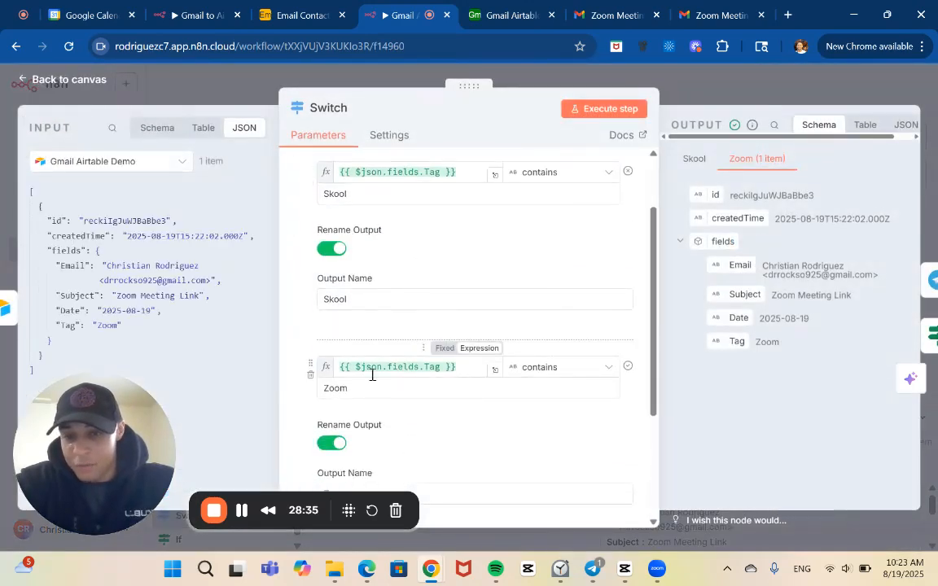
pyautogui.scroll(-2, 373, 377)
pyautogui.scroll(3, 362, 266)
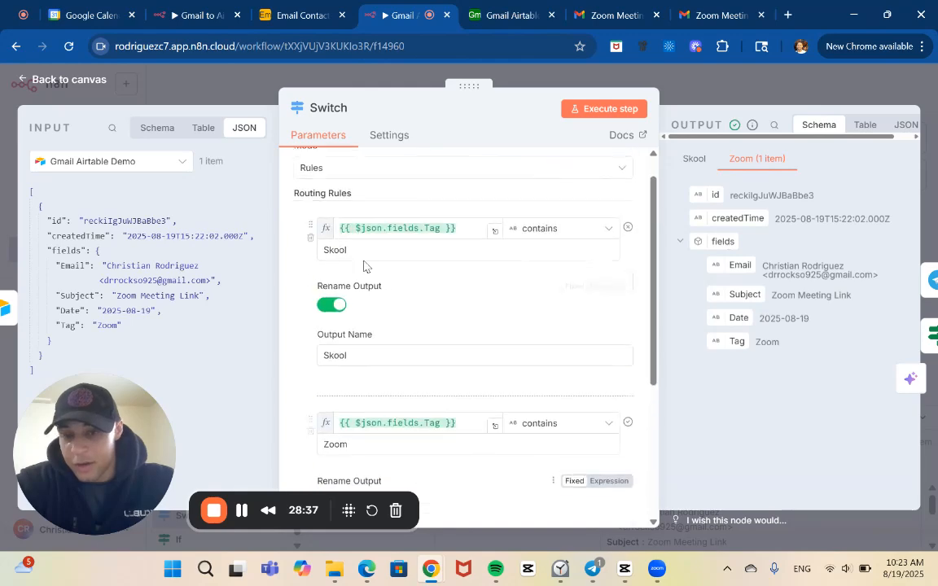
pyautogui.scroll(-1, 374, 387)
pyautogui.scroll(-2, 375, 387)
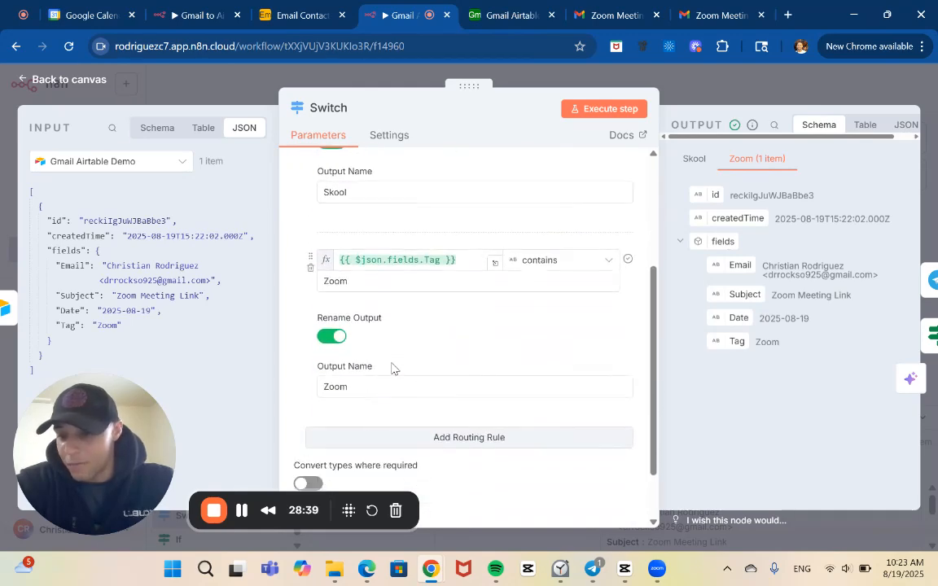
# Close the Switch node's settings and save the Gmail Airtable Video demo workflow.
pyautogui.click(723, 94)
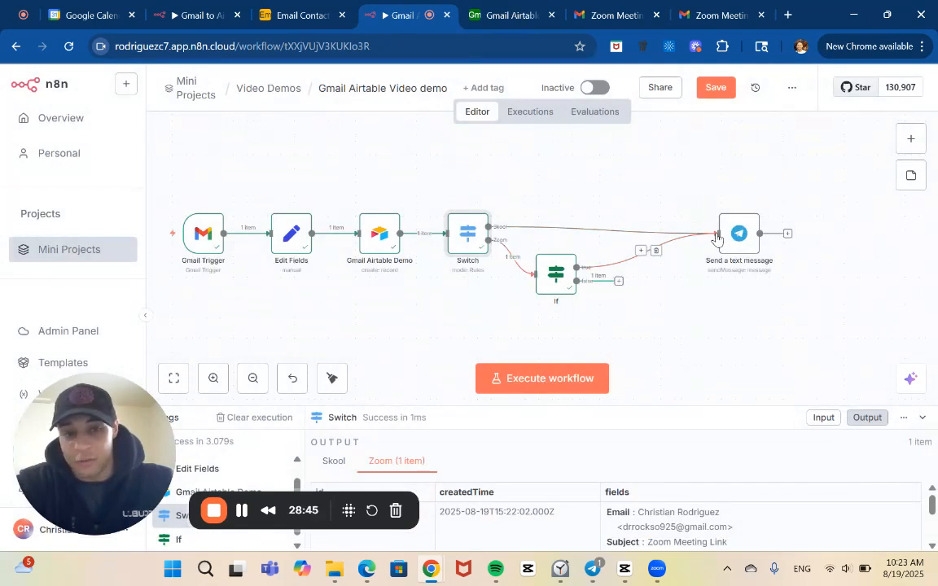
pyautogui.click(711, 90)
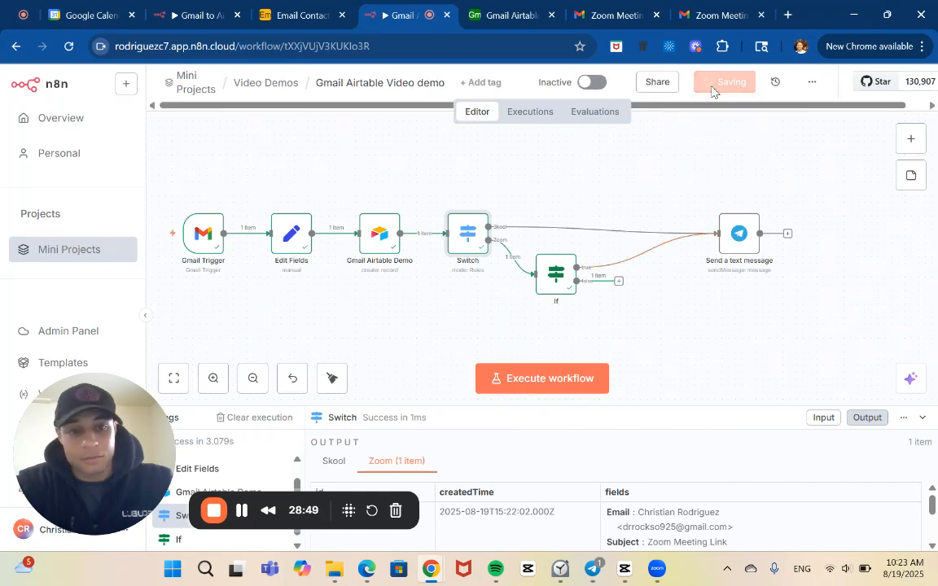